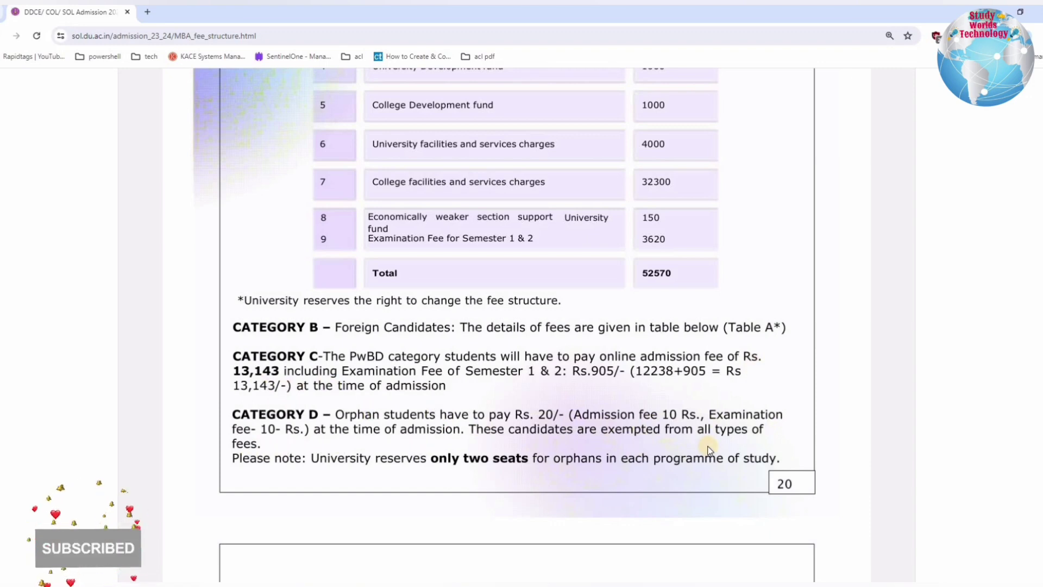
# Review the fee rules for categories B to G in the MBA fee structure, and return to the home page
pyautogui.scroll(-1, 709, 450)
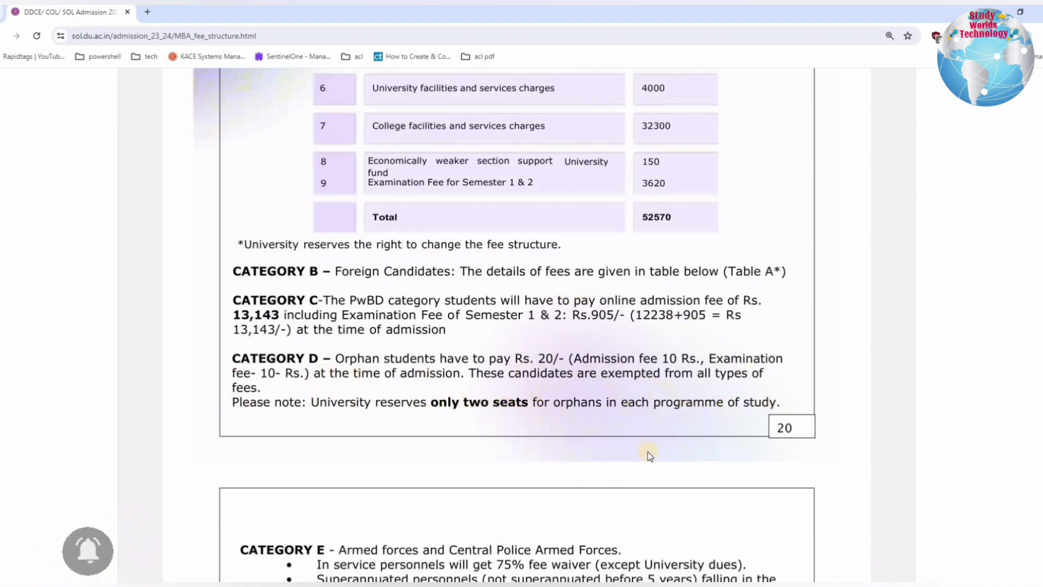
pyautogui.scroll(-5, 647, 458)
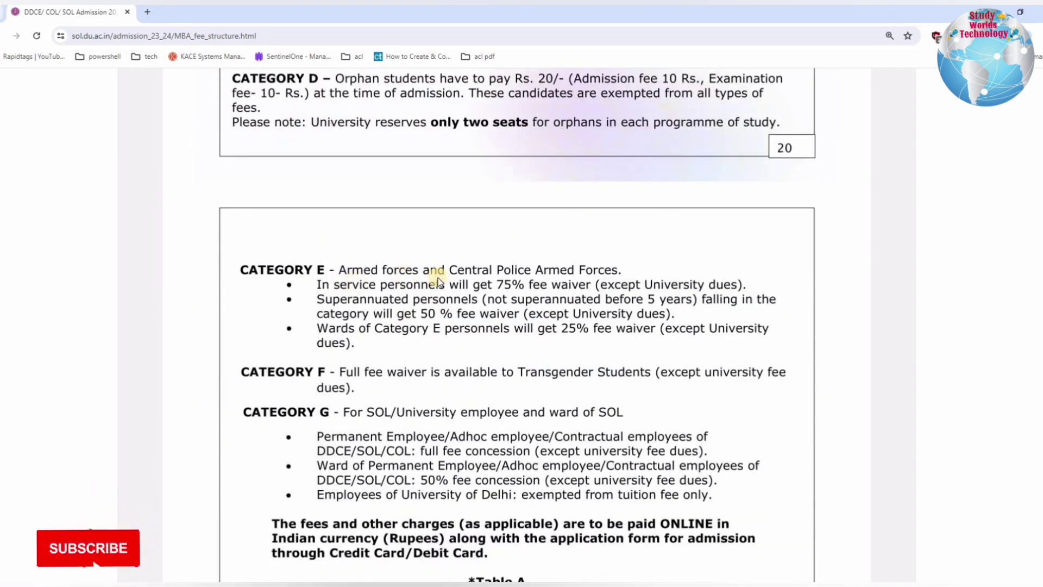
pyautogui.hotkey('alt', 'Left')
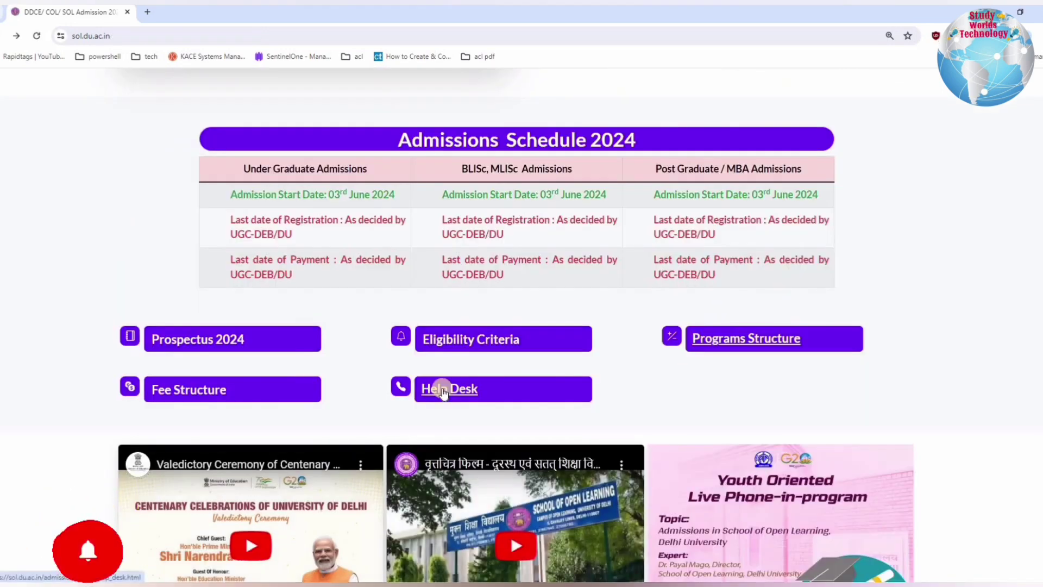
# Open the Help Desk page and review the course-wise telephone and email contacts for UG/PG admissions 2024-2025
pyautogui.click(444, 390)
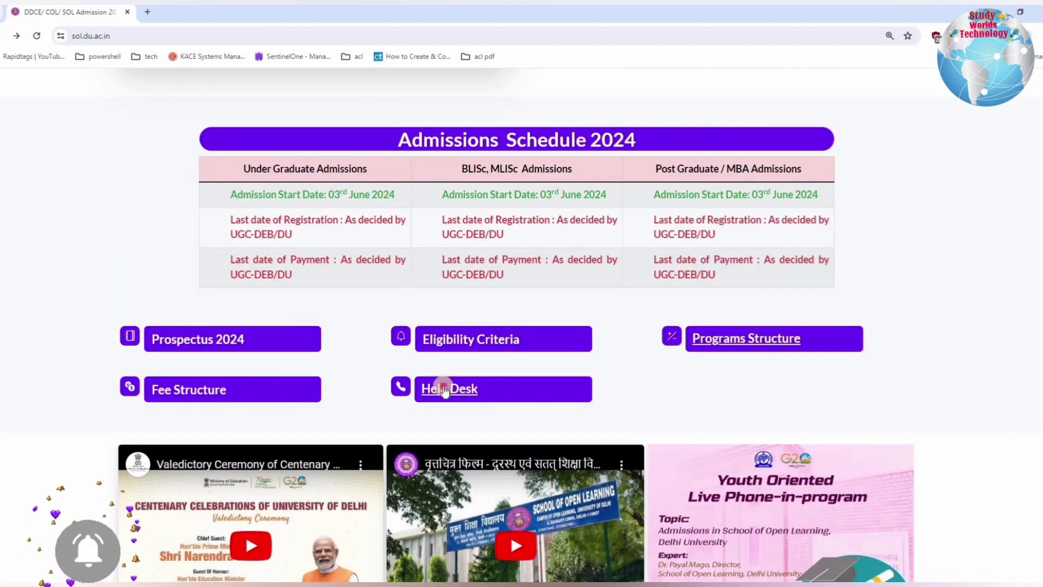
pyautogui.scroll(-4, 209, 181)
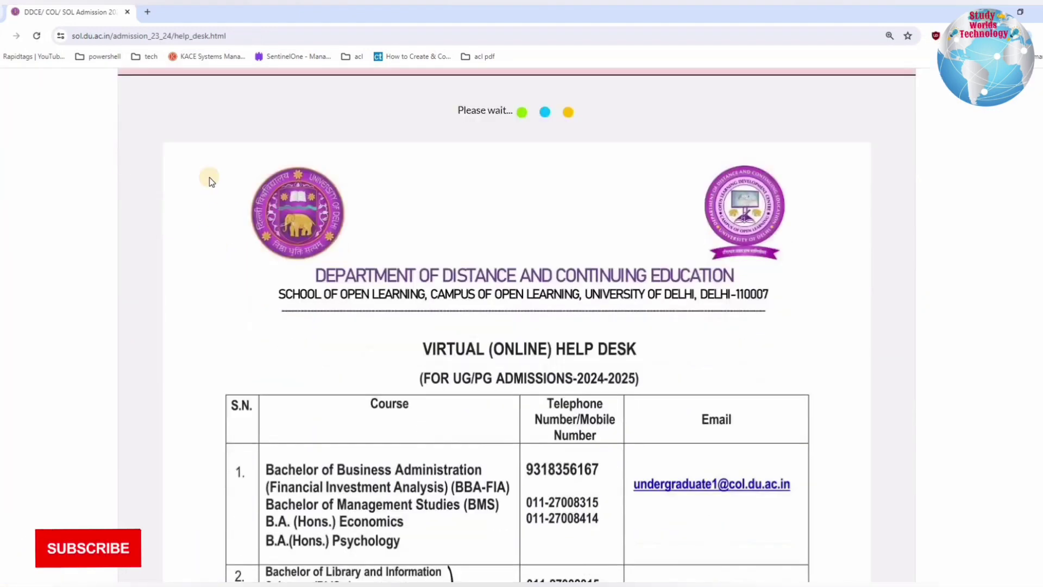
pyautogui.scroll(-3, 505, 373)
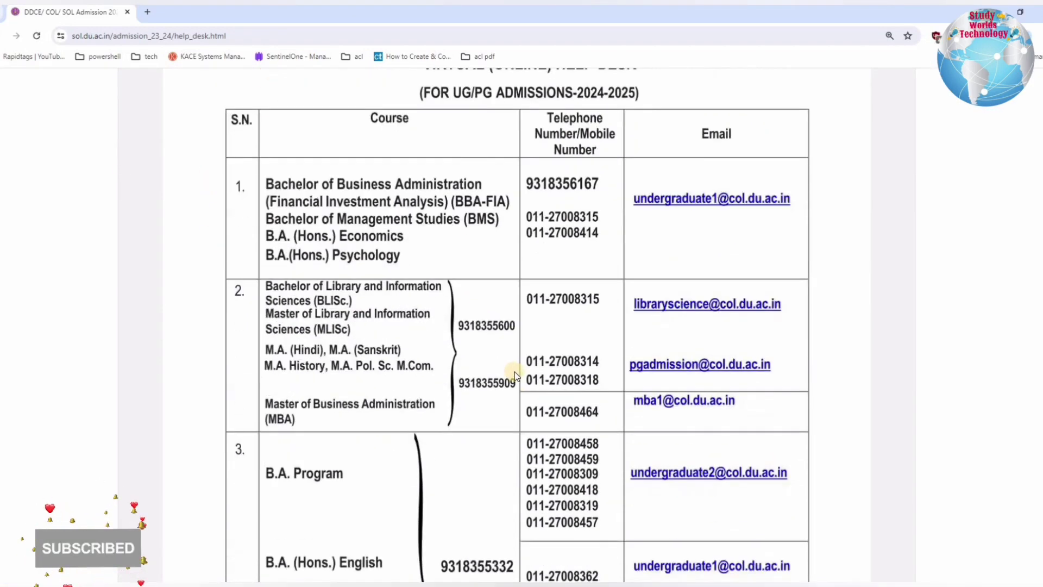
pyautogui.scroll(-2, 514, 371)
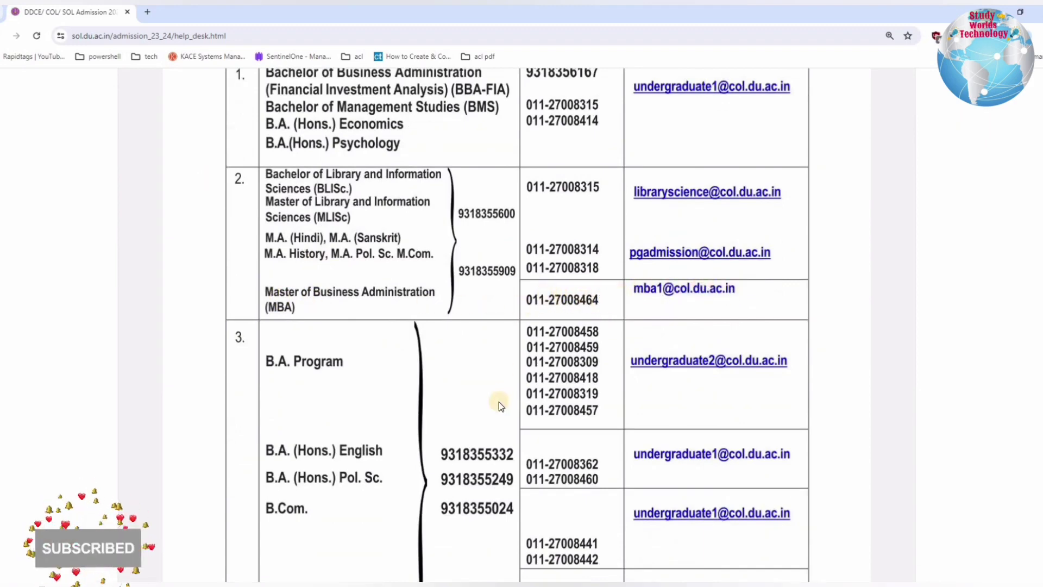
pyautogui.scroll(1, 498, 402)
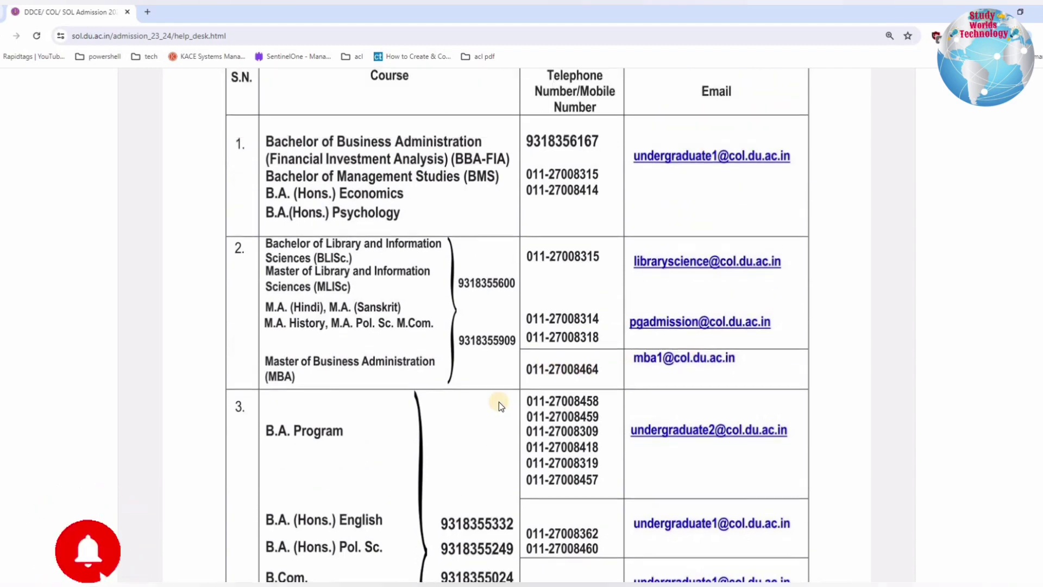
pyautogui.scroll(5, 498, 402)
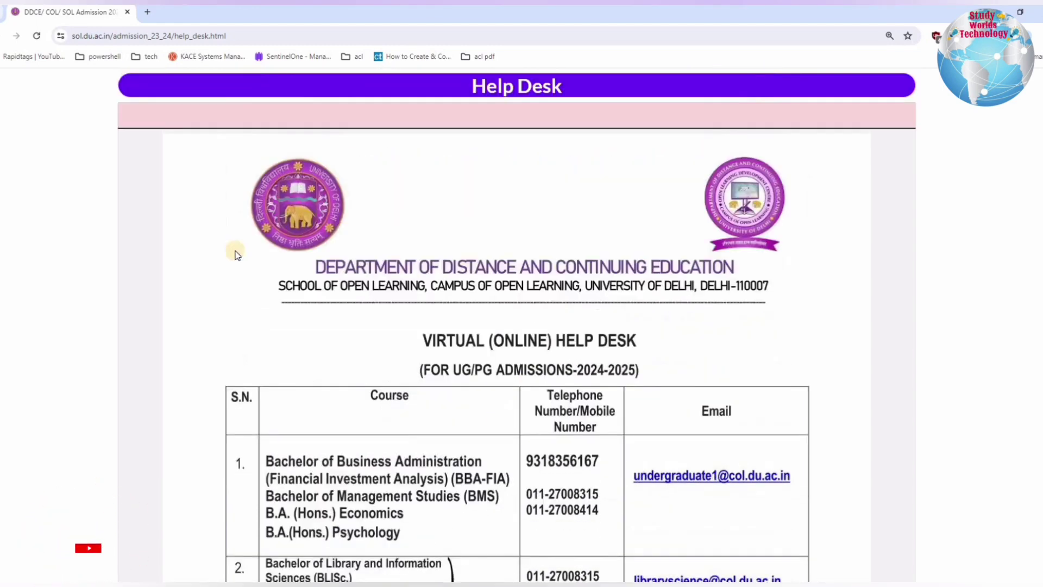
pyautogui.scroll(3, 235, 255)
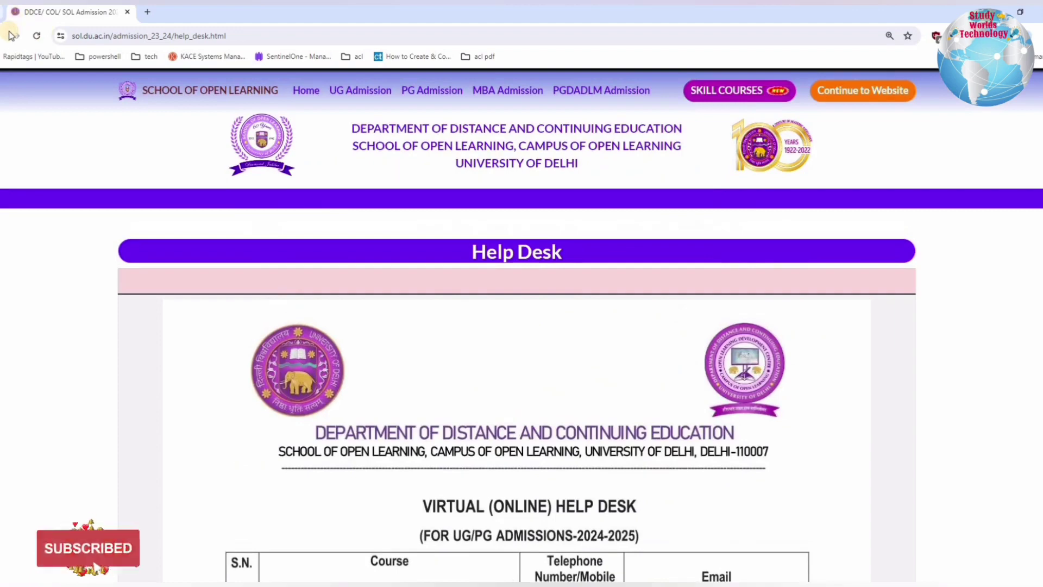
# Open the MBA admission portal and start a new registration
pyautogui.click(506, 96)
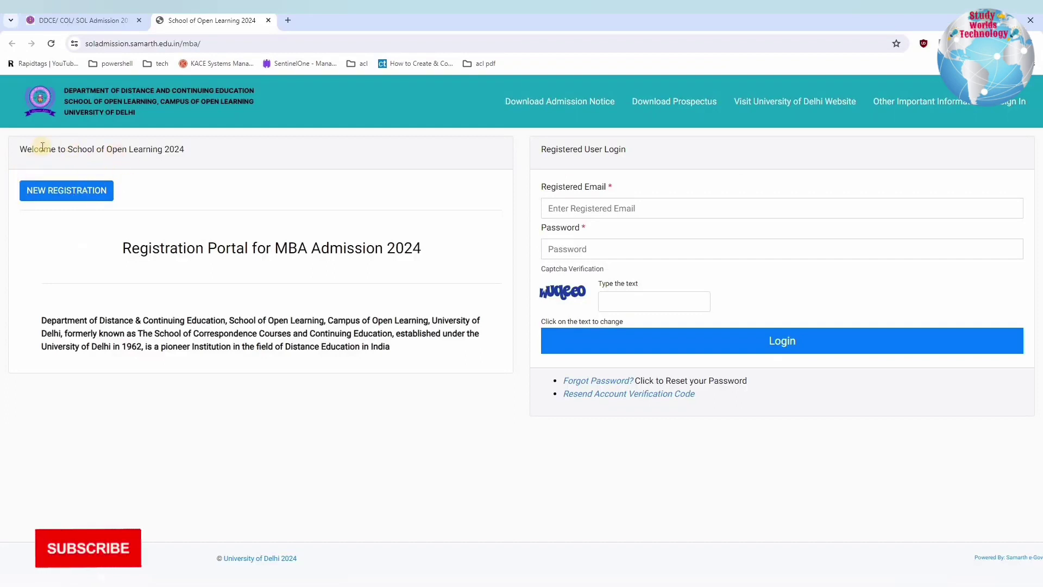
pyautogui.moveTo(233, 149); pyautogui.dragTo(51, 149)
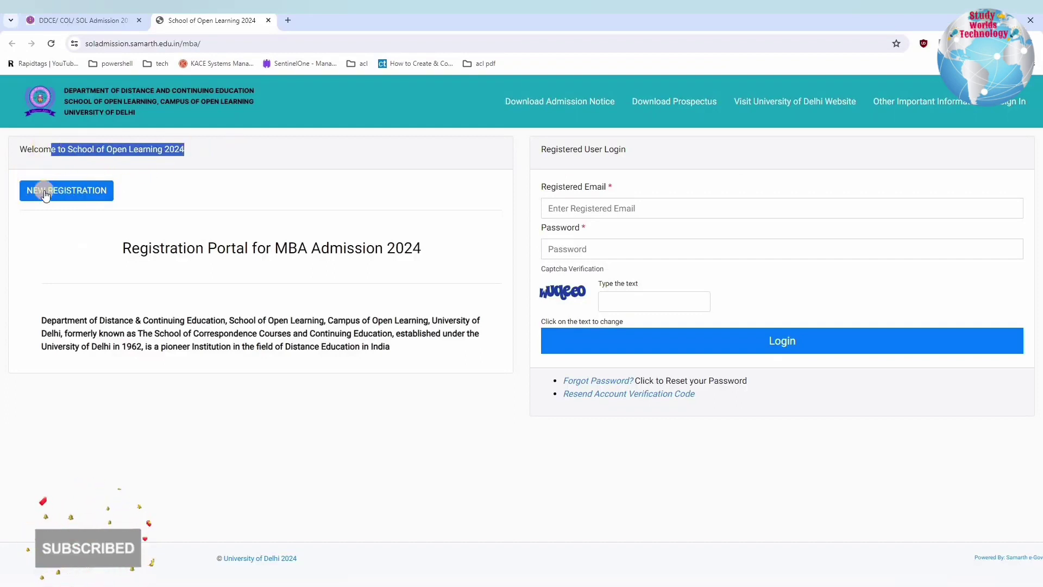
pyautogui.moveTo(405, 248); pyautogui.dragTo(175, 209)
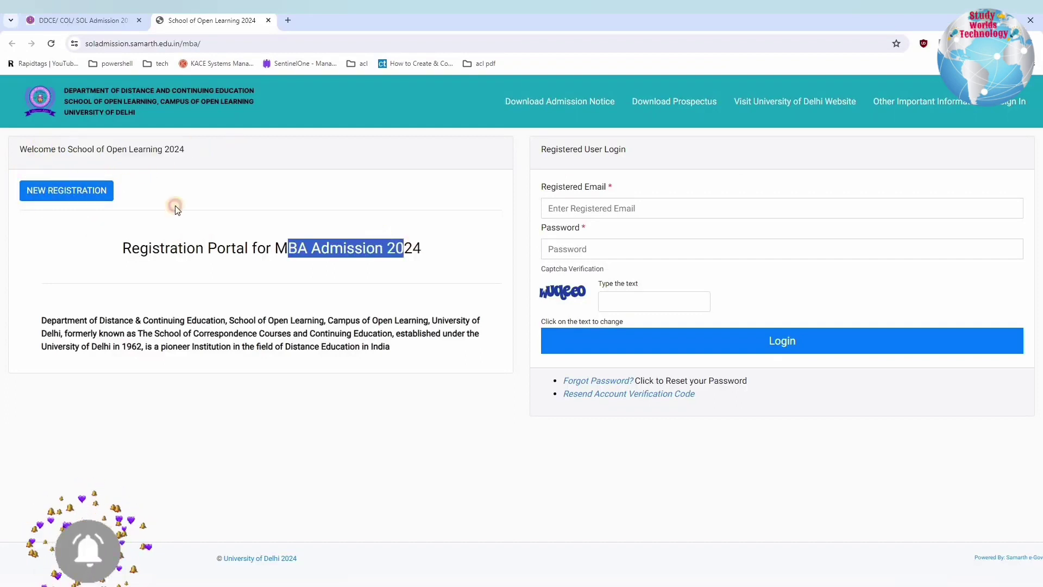
pyautogui.click(49, 194)
# Examine the MBA registration form's required fields for the applicant's name, email, password and mobile number
pyautogui.moveTo(278, 152); pyautogui.dragTo(522, 158)
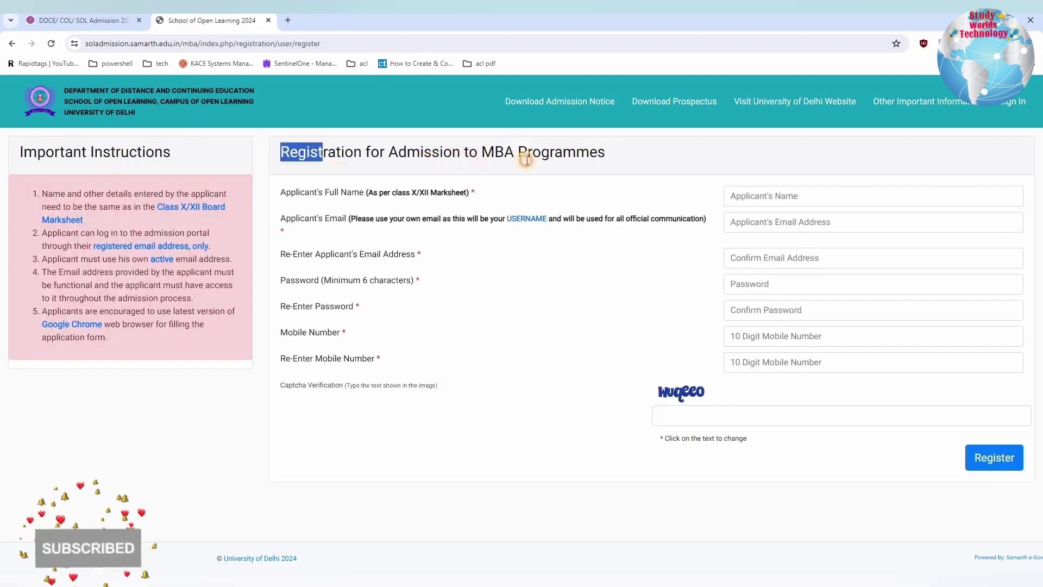
pyautogui.moveTo(601, 170); pyautogui.dragTo(630, 170)
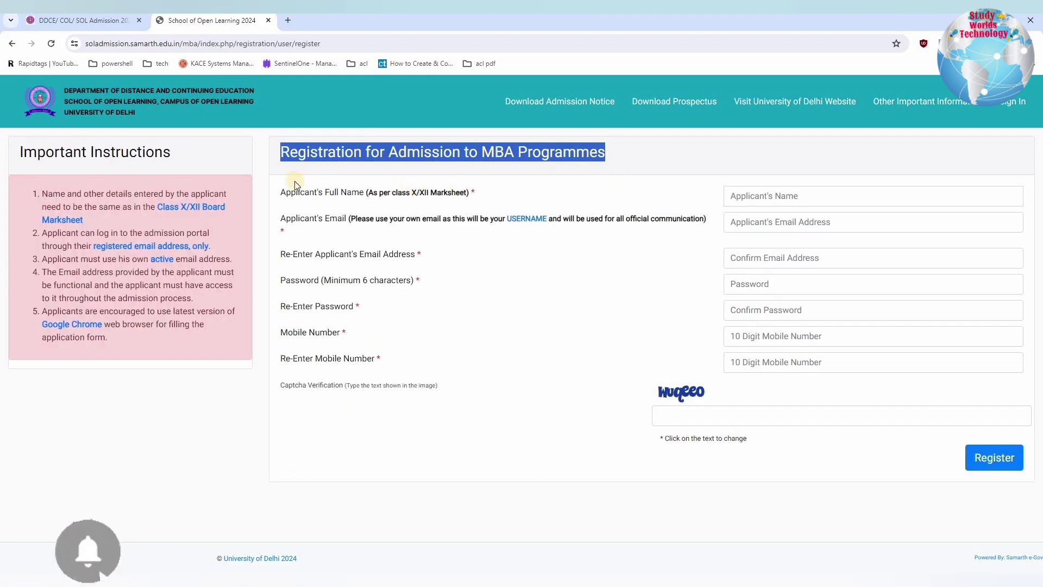
pyautogui.moveTo(279, 192); pyautogui.dragTo(379, 191)
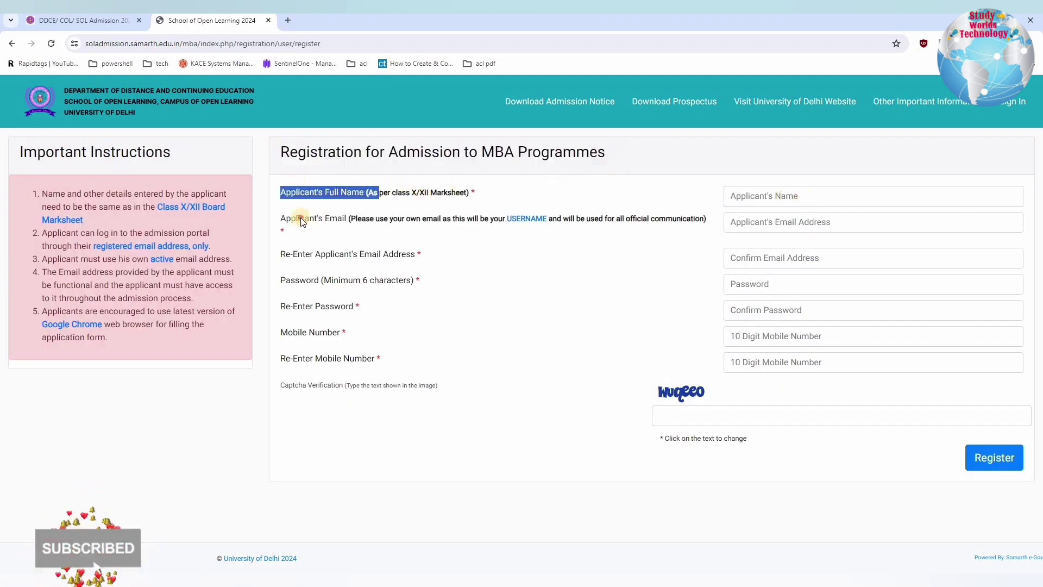
pyautogui.moveTo(421, 219); pyautogui.dragTo(300, 218)
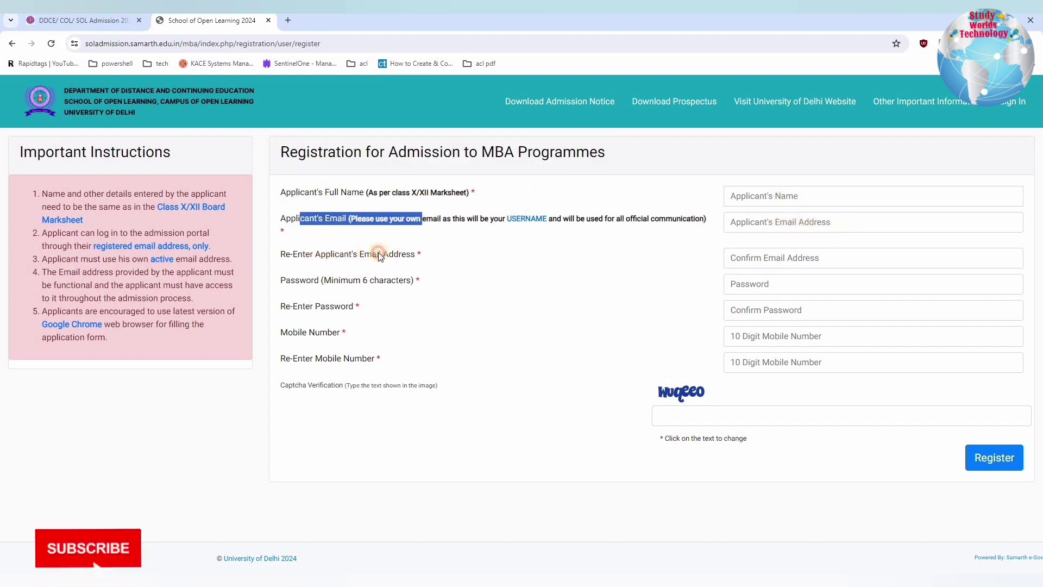
pyautogui.moveTo(315, 255); pyautogui.dragTo(416, 254)
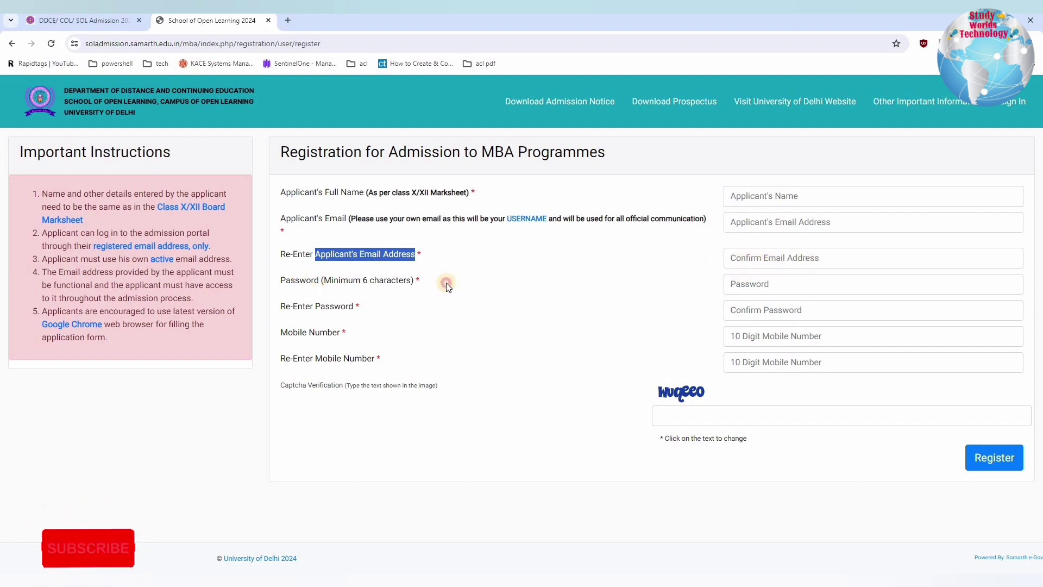
pyautogui.moveTo(280, 280); pyautogui.dragTo(414, 279)
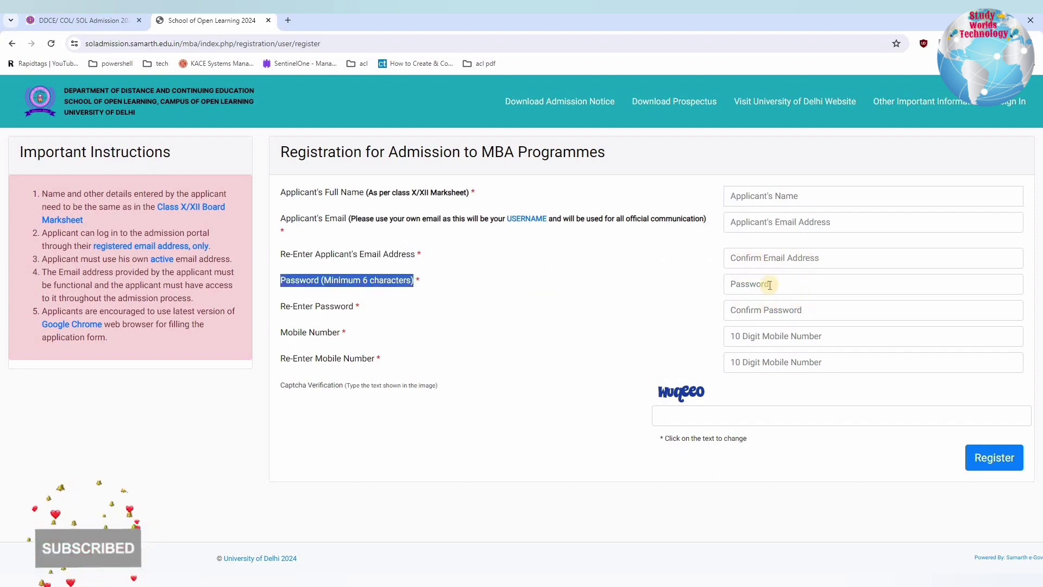
pyautogui.moveTo(315, 306); pyautogui.dragTo(792, 362)
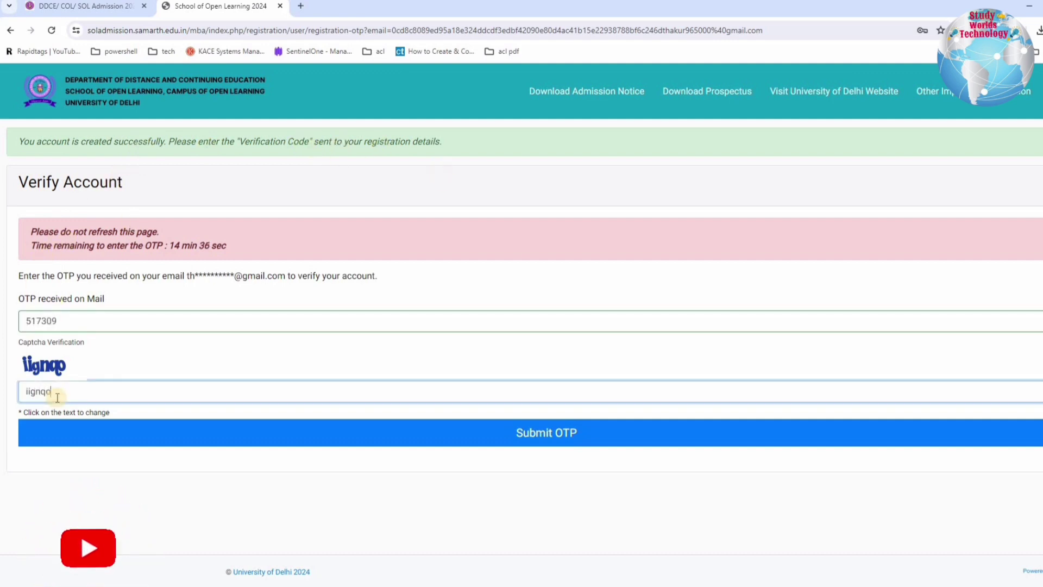
# Submit the emailed OTP to verify the new account, and log in as the registered user
pyautogui.click(507, 428)
pyautogui.moveTo(44, 143); pyautogui.dragTo(332, 145)
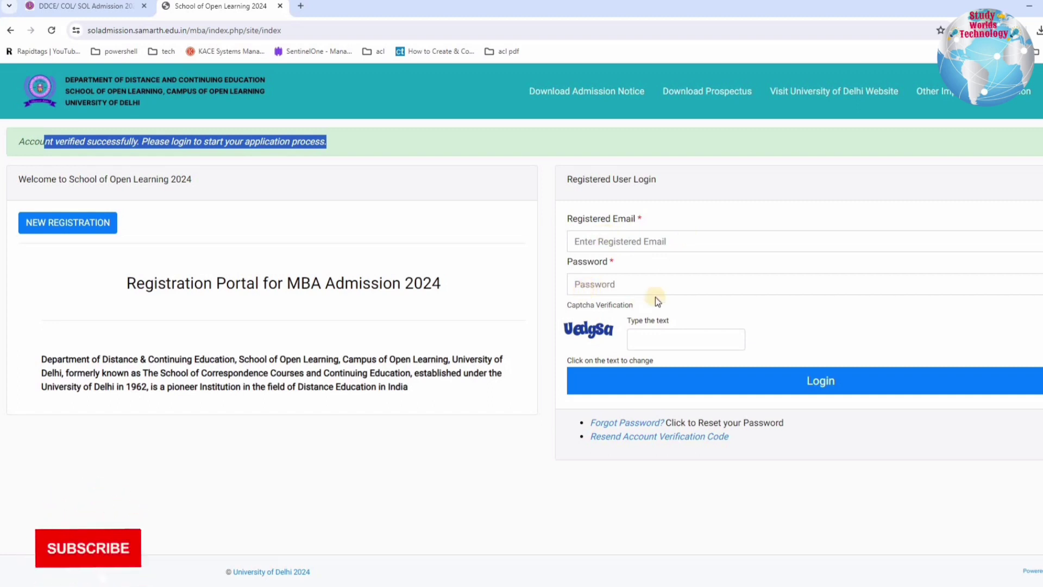
pyautogui.click(859, 397)
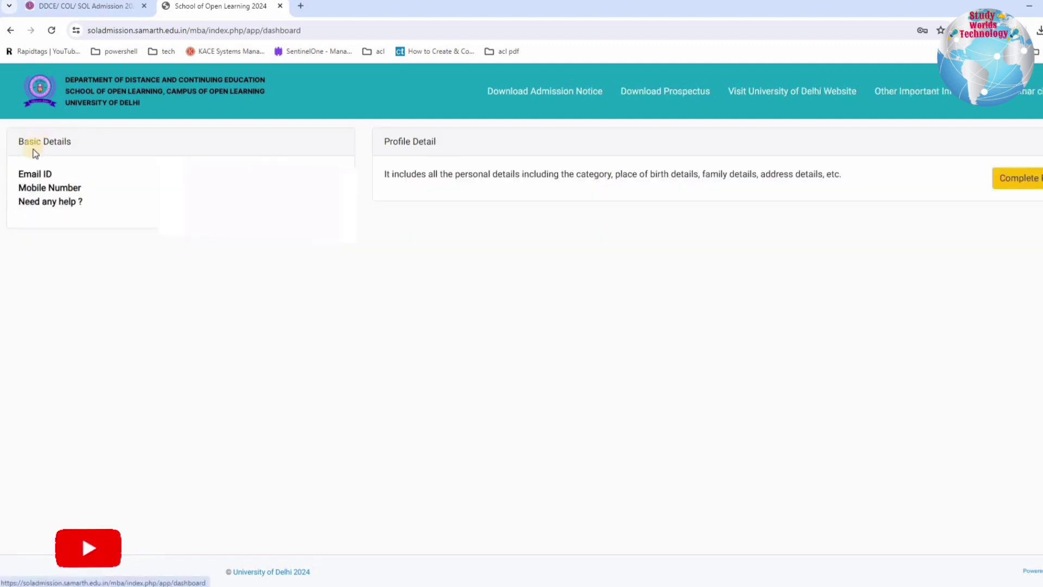
# Review the dashboard's Basic Details and Profile Detail sections, and open the form for completing the profile
pyautogui.tripleClick(72, 140)
pyautogui.moveTo(72, 140); pyautogui.dragTo(53, 174)
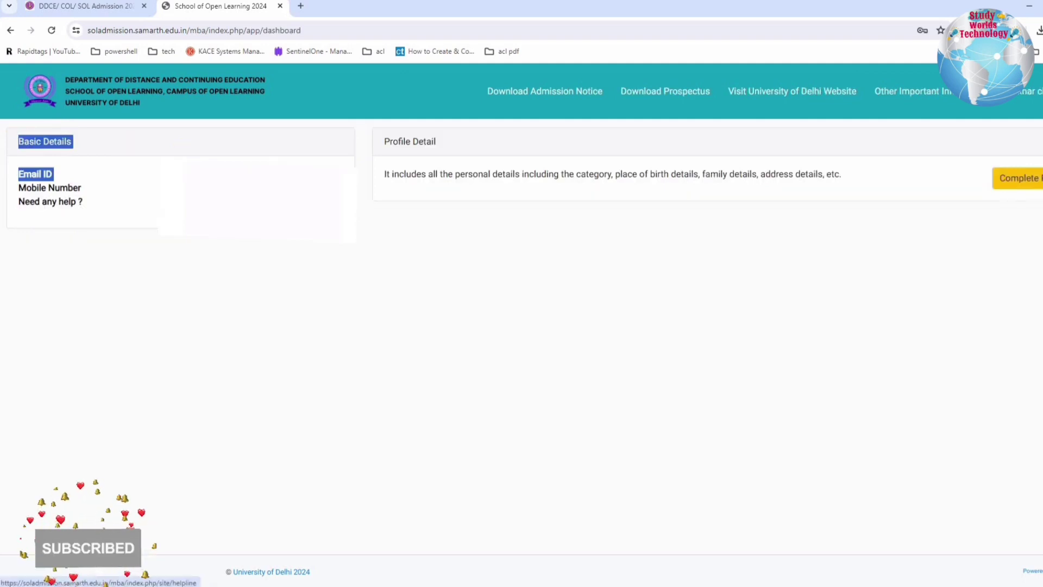
pyautogui.moveTo(396, 140); pyautogui.dragTo(478, 174)
pyautogui.click(831, 181)
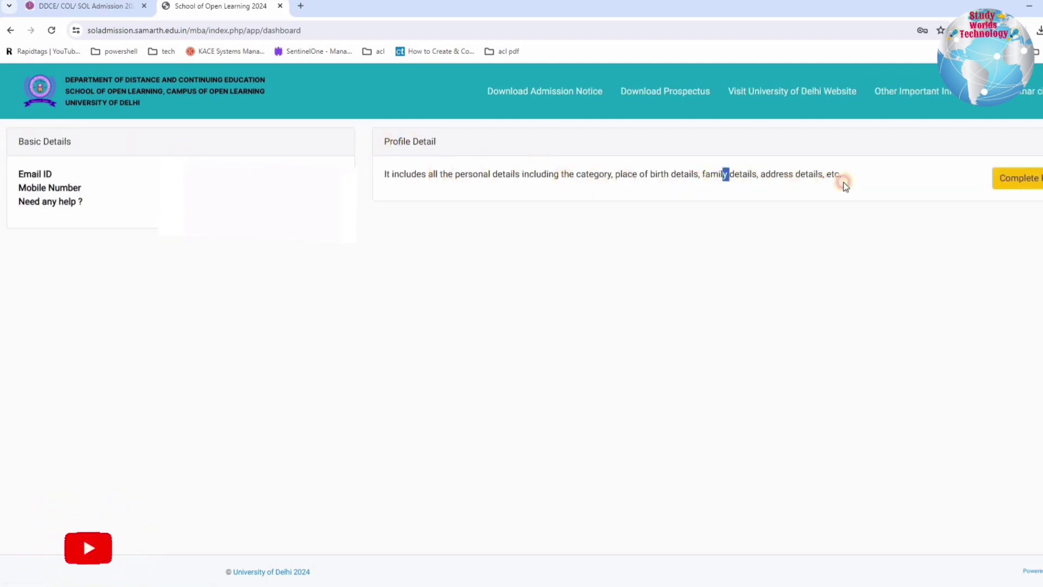
pyautogui.moveTo(843, 182); pyautogui.dragTo(873, 184)
pyautogui.click(873, 183)
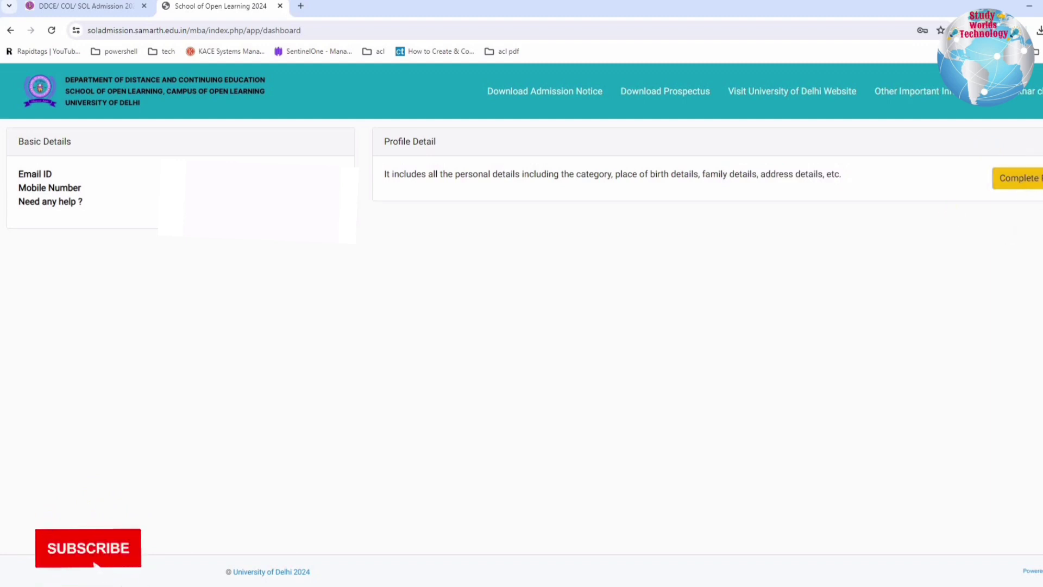
pyautogui.click(1020, 175)
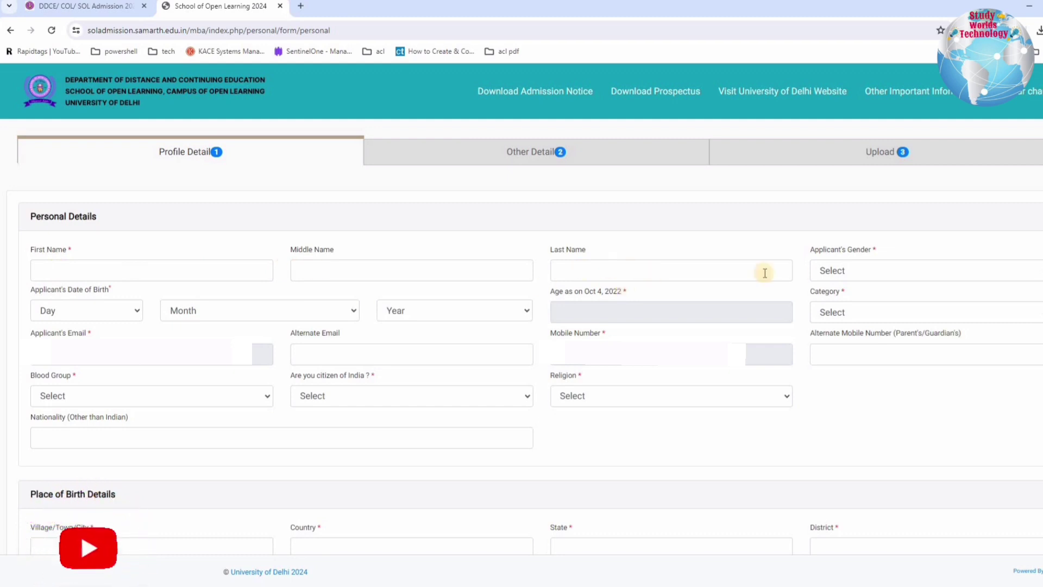
# Set the applicant's gender to Male and the category to General in the personal details
pyautogui.click(849, 273)
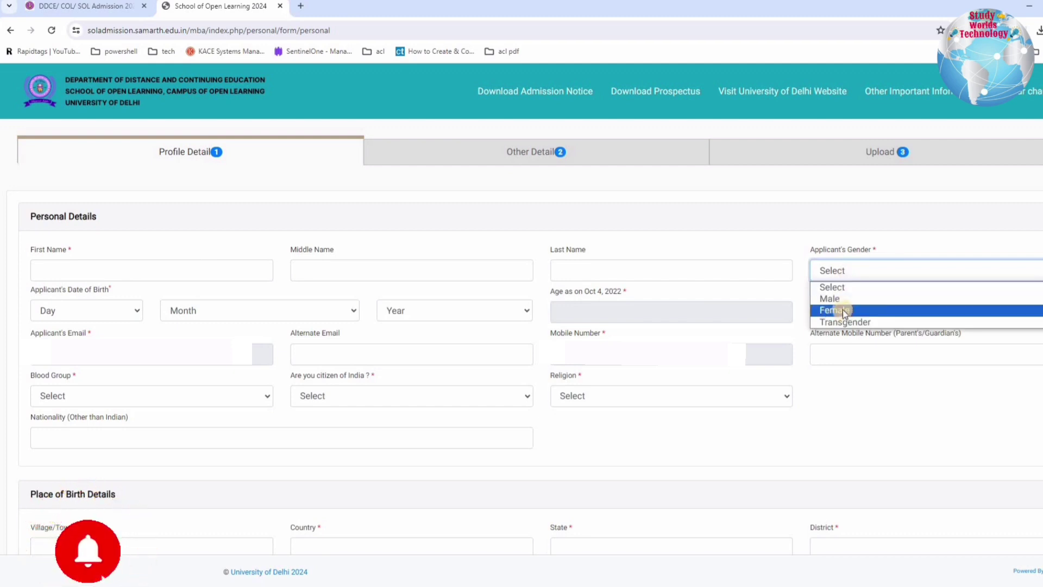
pyautogui.click(840, 299)
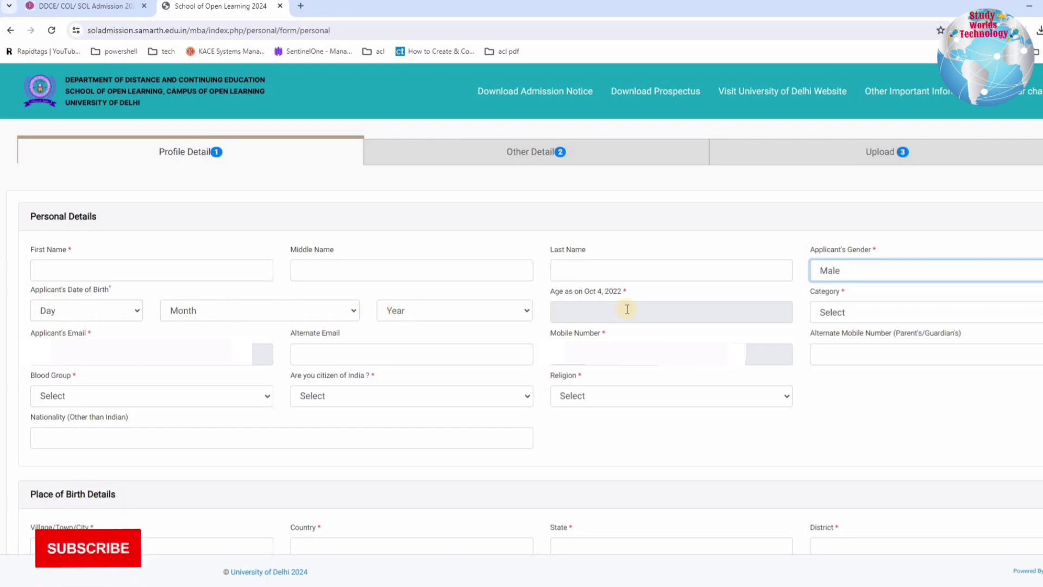
pyautogui.click(882, 310)
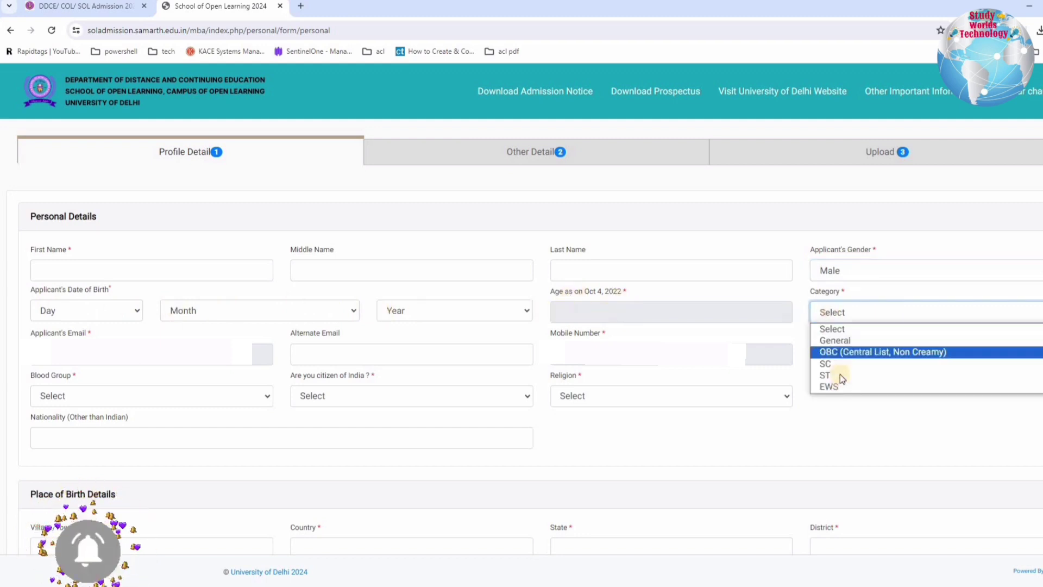
pyautogui.click(843, 340)
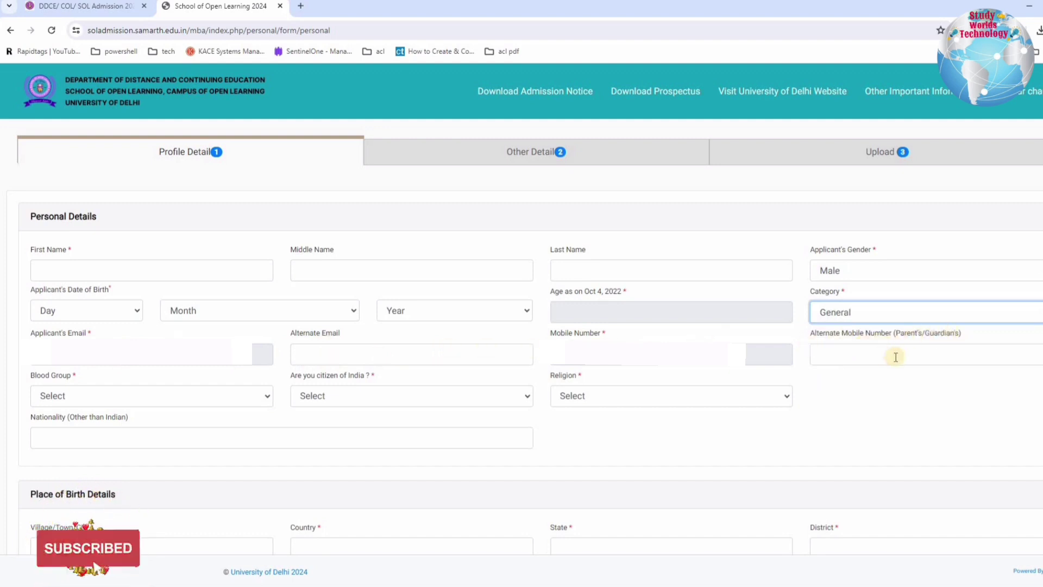
# Set the blood group to B+, Indian citizenship to Yes and the religion to Hinduism in the personal details
pyautogui.click(83, 394)
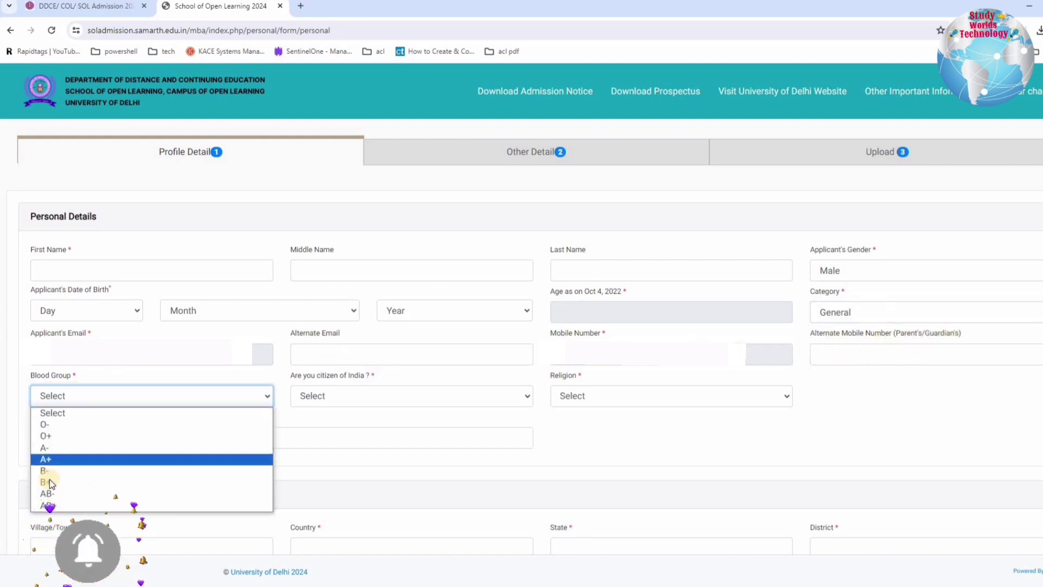
pyautogui.click(54, 482)
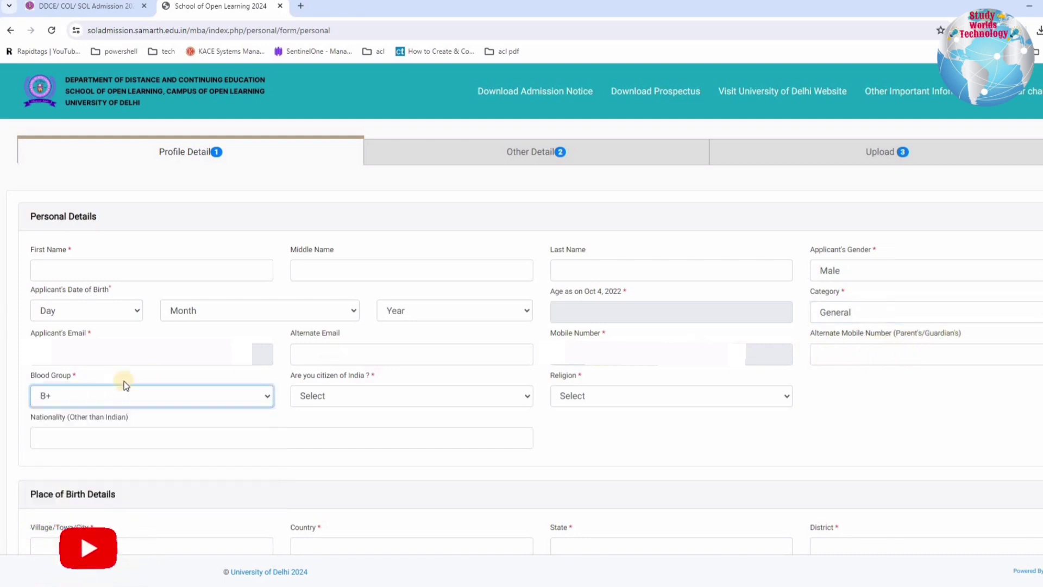
pyautogui.click(357, 397)
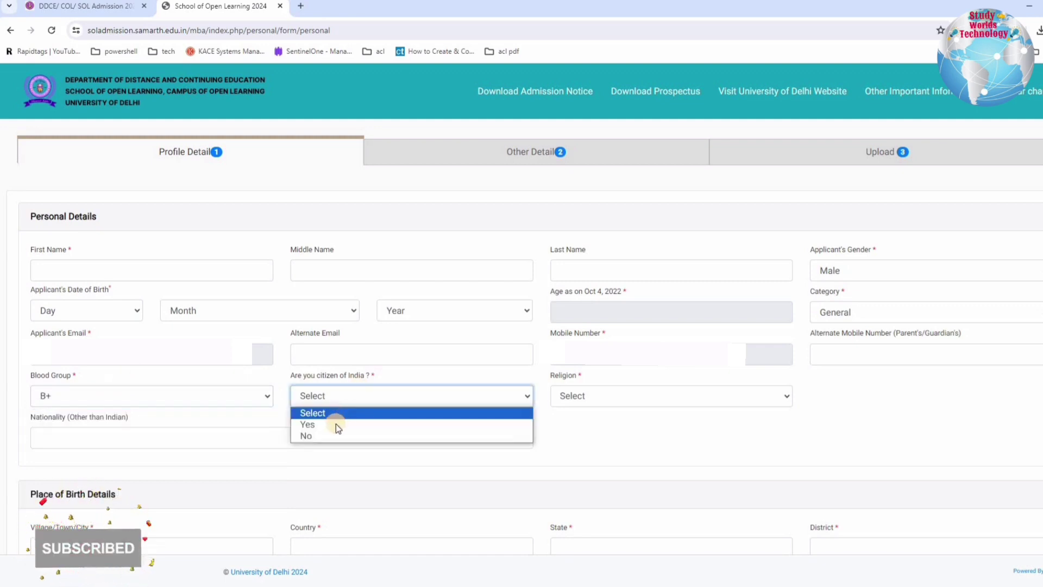
pyautogui.click(336, 424)
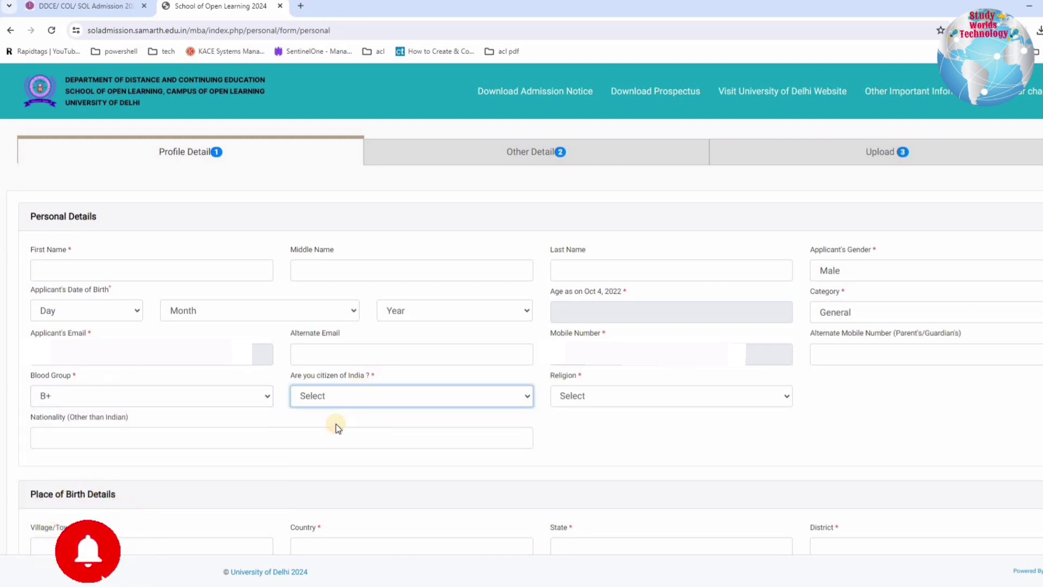
pyautogui.click(599, 397)
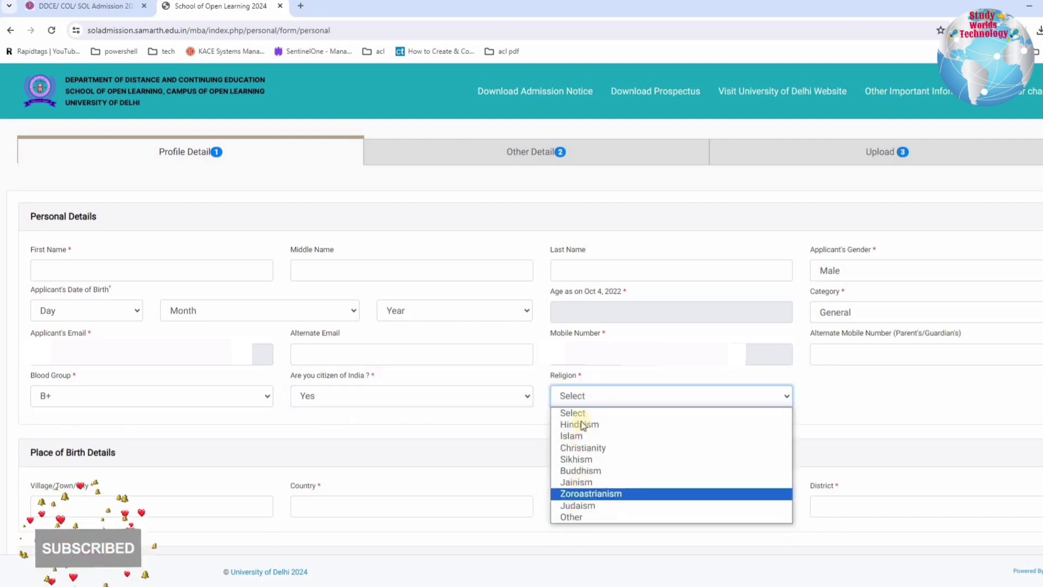
pyautogui.click(581, 424)
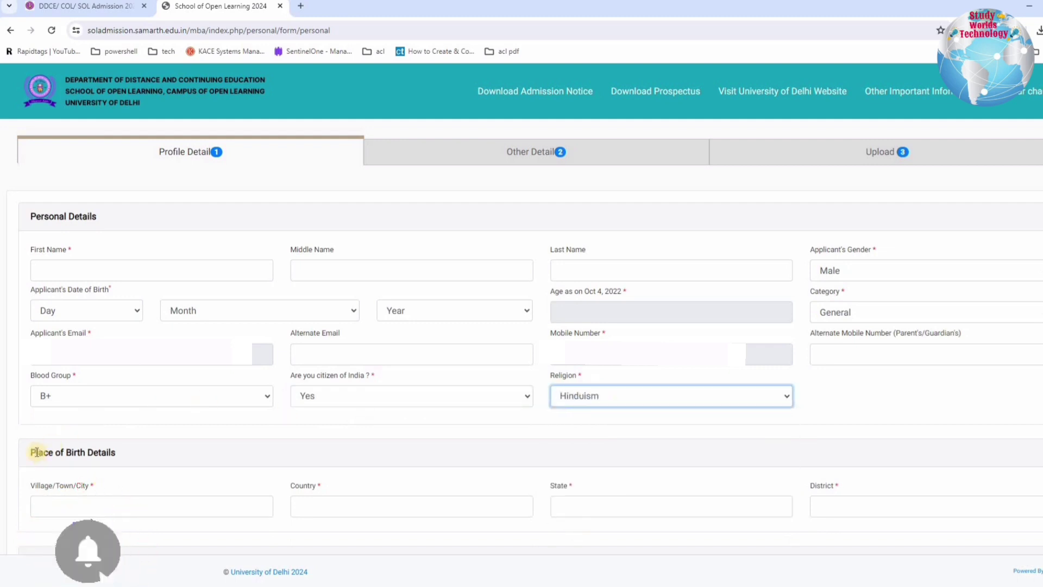
# Look over the Place of Birth fields, and set Single Parent to No in the family details
pyautogui.doubleClick(91, 451)
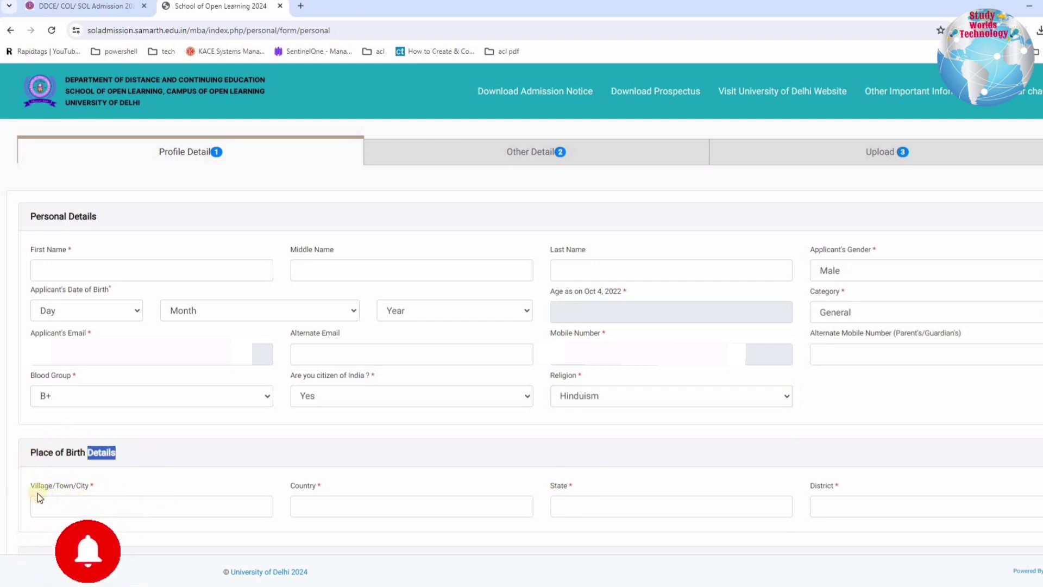
pyautogui.tripleClick(82, 485)
pyautogui.doubleClick(559, 485)
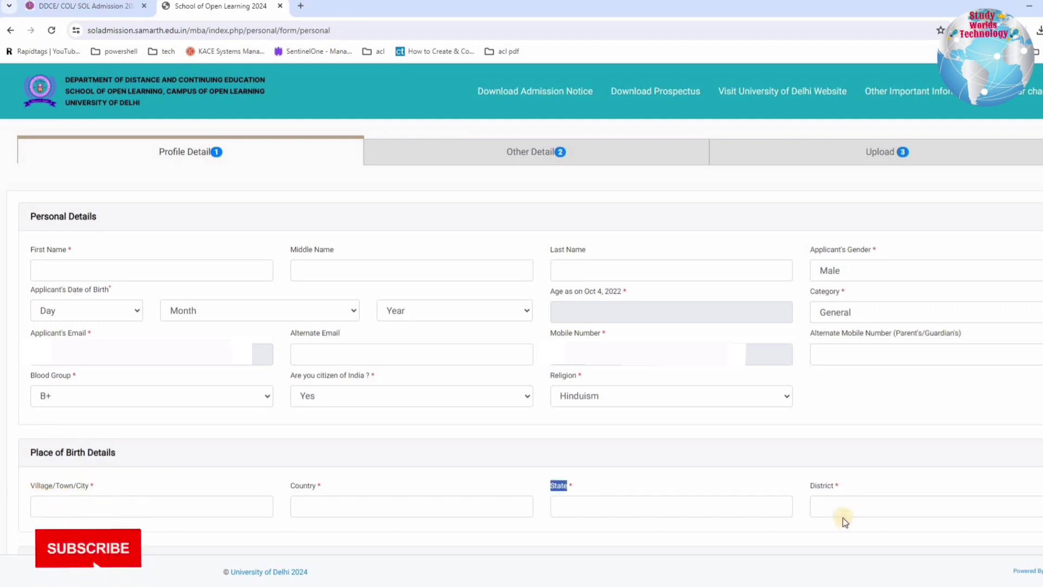
pyautogui.scroll(-7, 409, 465)
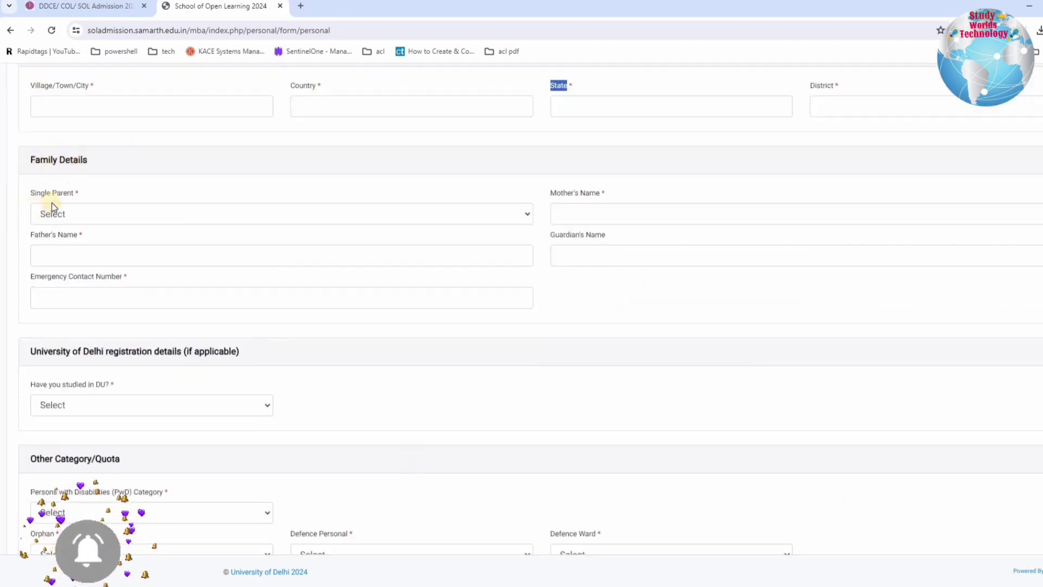
pyautogui.click(74, 210)
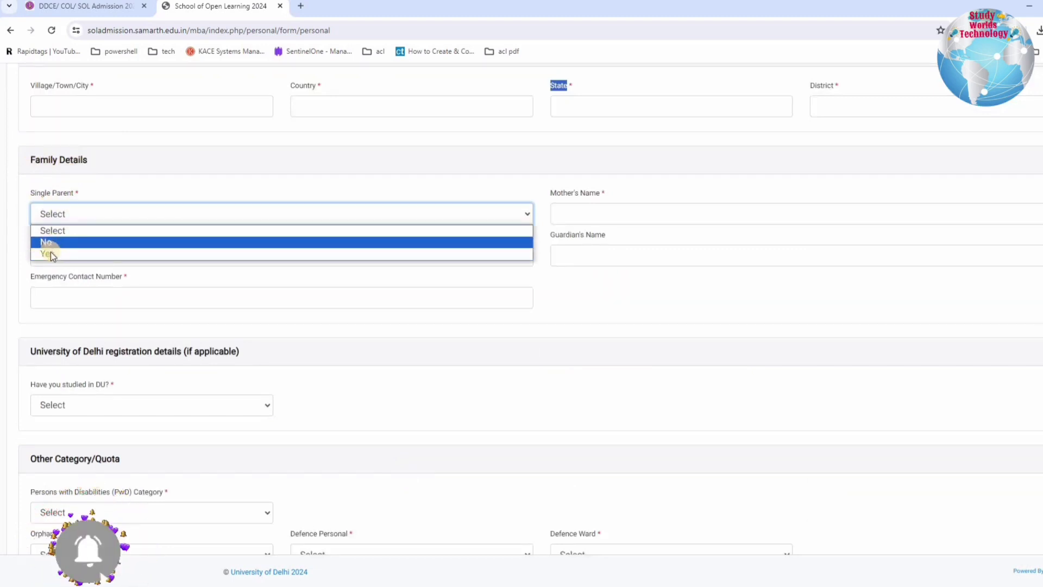
pyautogui.click(236, 242)
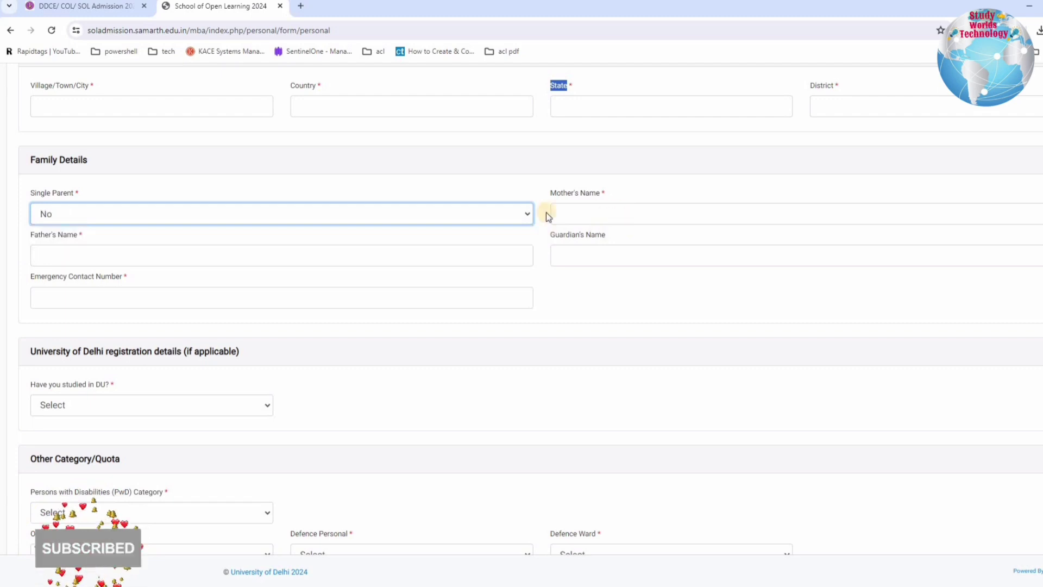
pyautogui.click(130, 260)
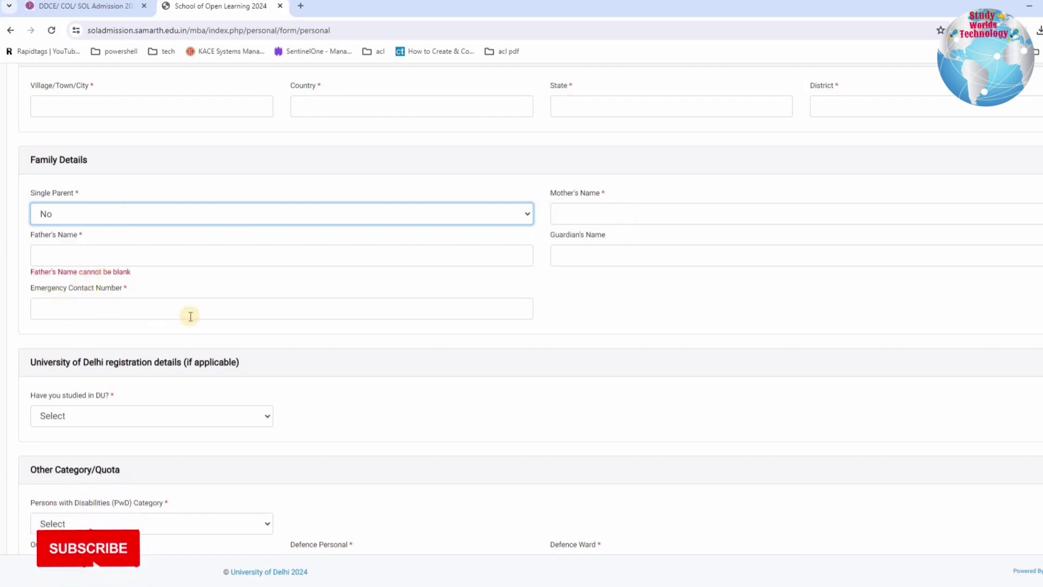
# Try answering Yes to having studied in DU, with 2021 as the year of registration
pyautogui.scroll(-4, 191, 316)
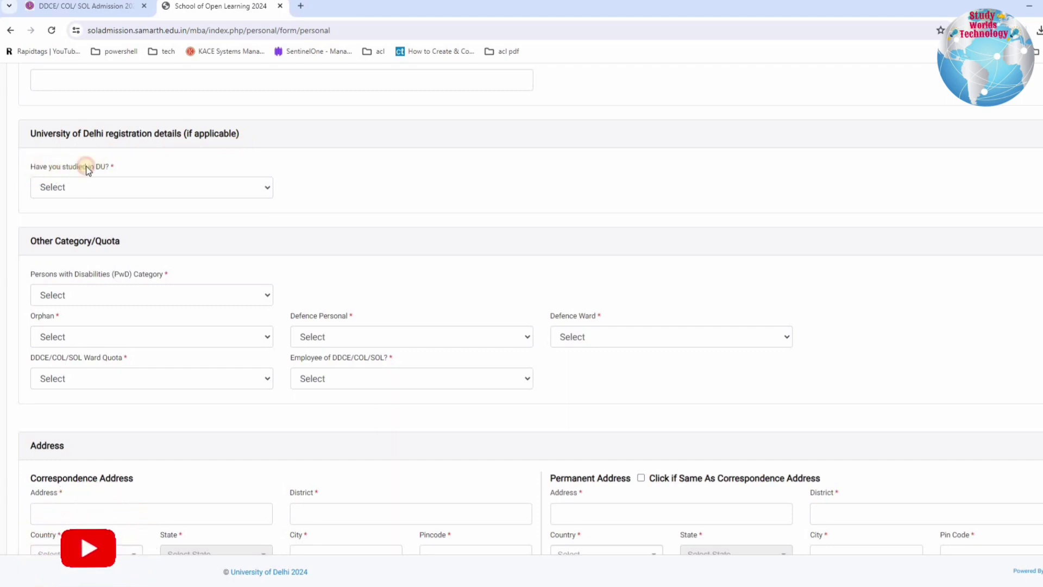
pyautogui.moveTo(103, 168); pyautogui.dragTo(108, 169)
pyautogui.click(92, 187)
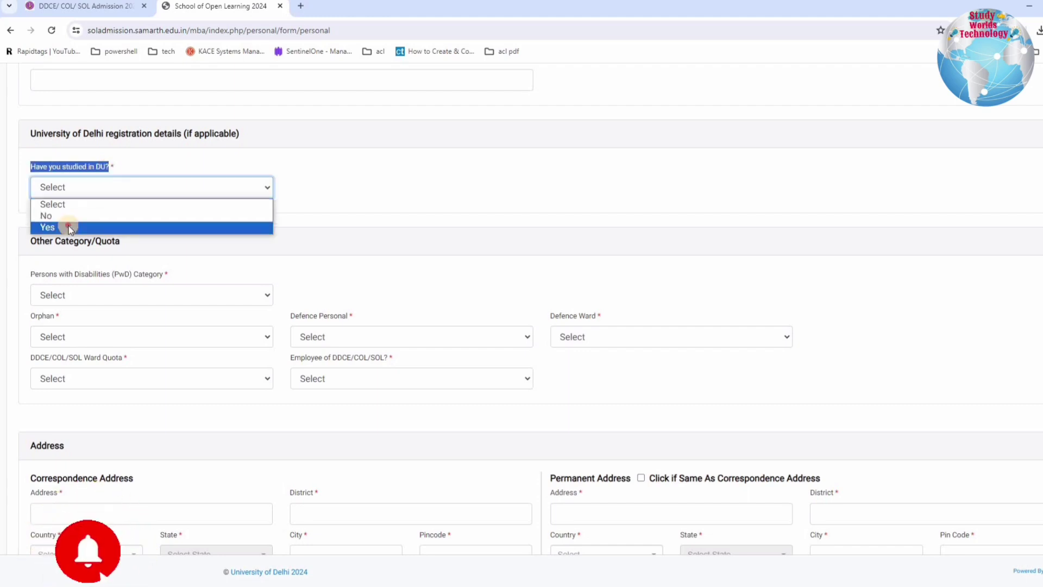
pyautogui.click(69, 226)
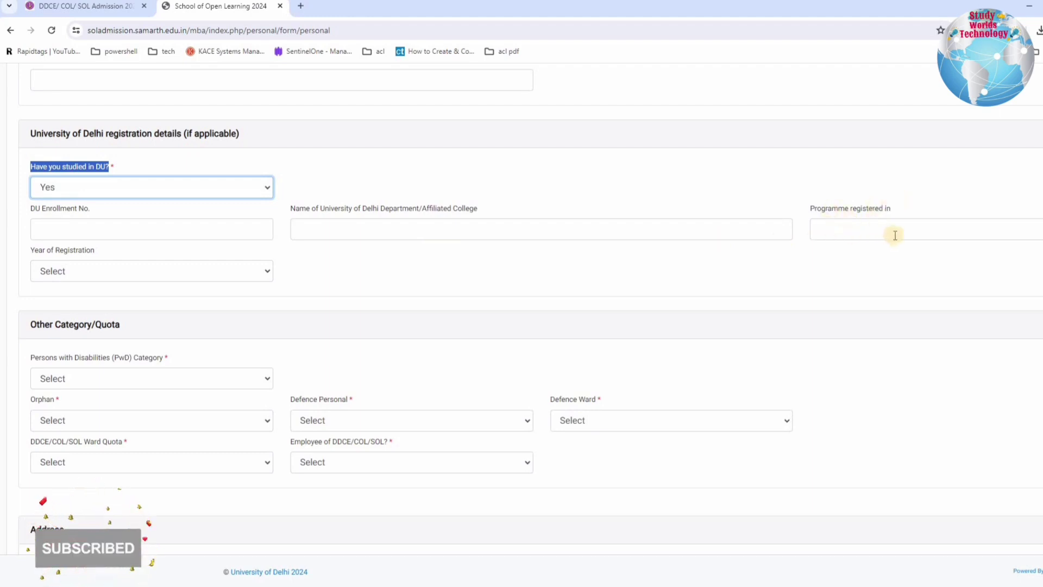
pyautogui.click(84, 270)
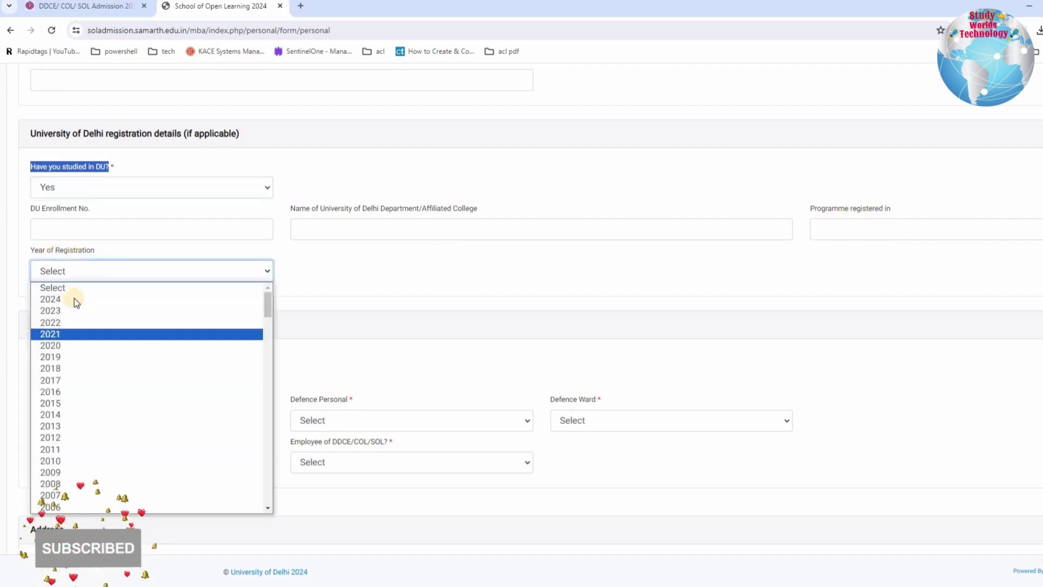
pyautogui.click(63, 333)
pyautogui.click(45, 251)
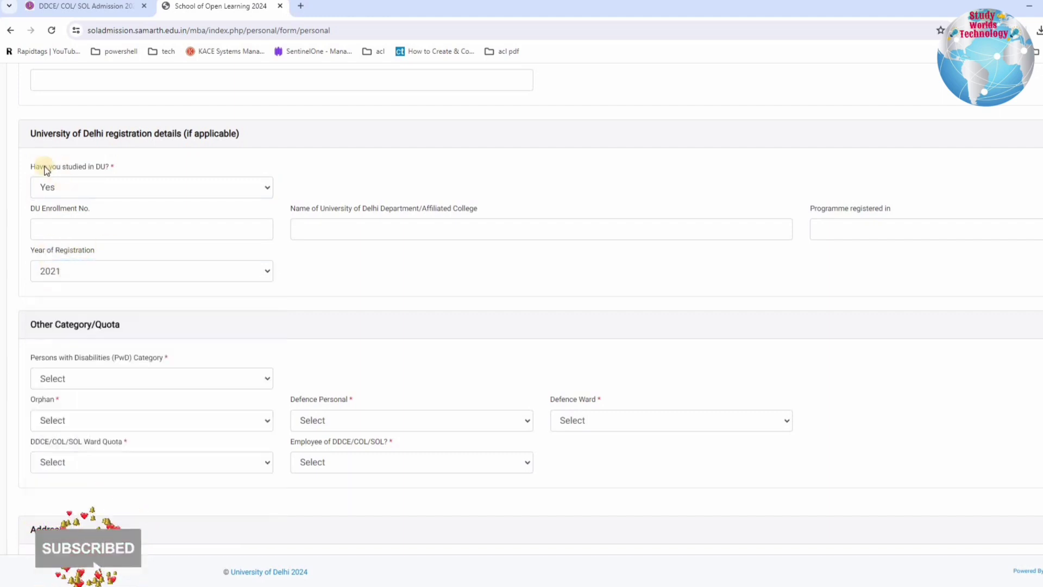
# Change the answer about having studied in DU to No in the University of Delhi registration details
pyautogui.moveTo(119, 164); pyautogui.dragTo(42, 165)
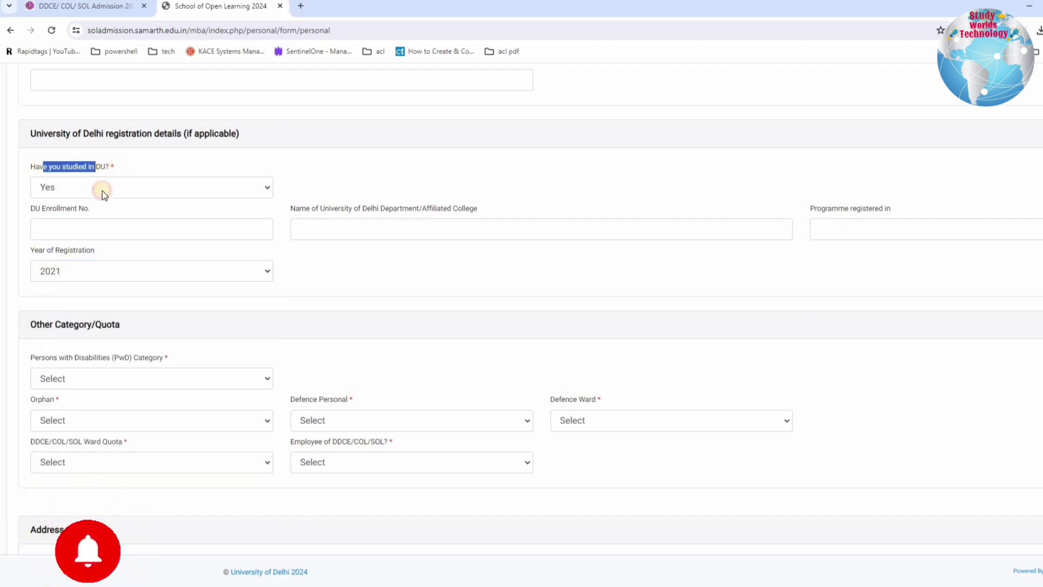
pyautogui.click(102, 190)
pyautogui.click(60, 204)
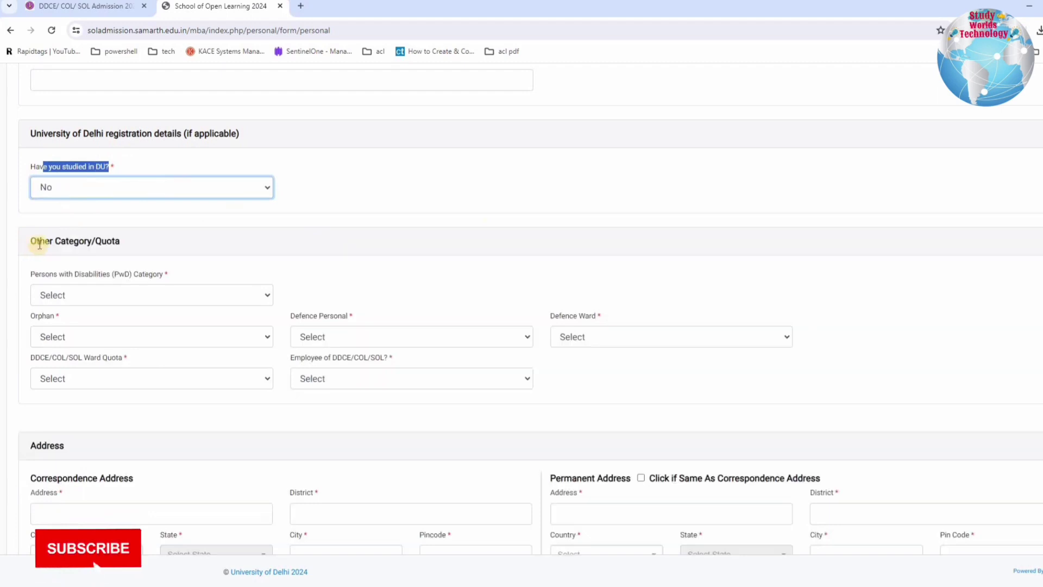
# Set the Persons with Disabilities category to Not Applicable and Orphan to No under Other Category/Quota
pyautogui.moveTo(39, 241); pyautogui.dragTo(135, 247)
pyautogui.moveTo(30, 274); pyautogui.dragTo(147, 284)
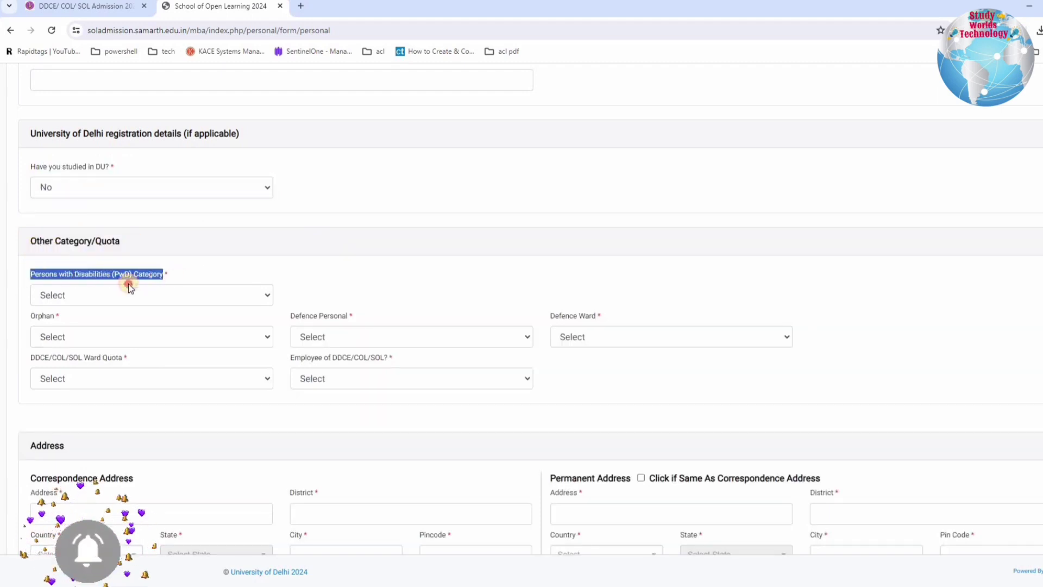
pyautogui.click(126, 282)
pyautogui.click(117, 294)
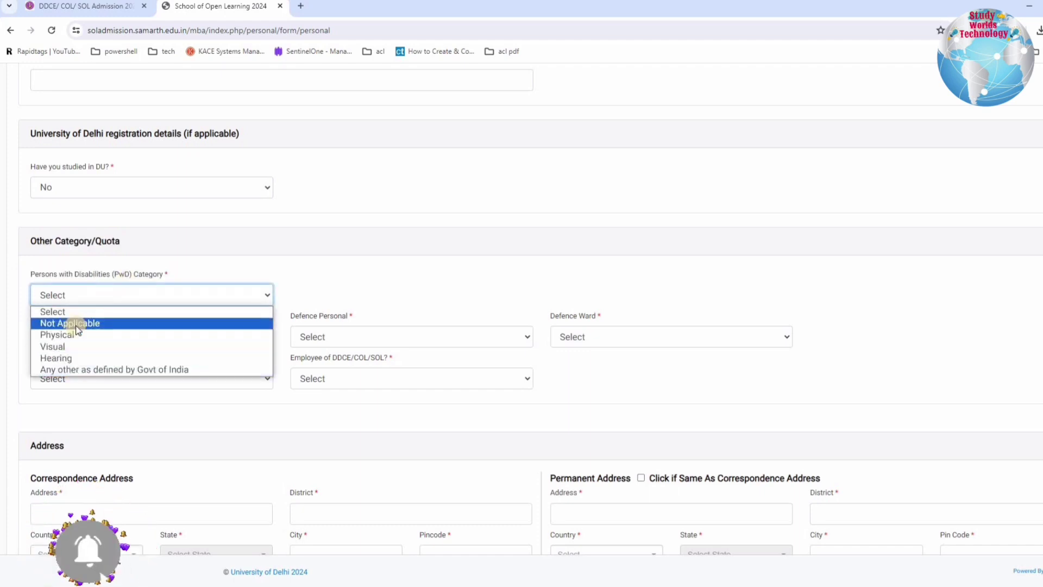
pyautogui.click(77, 324)
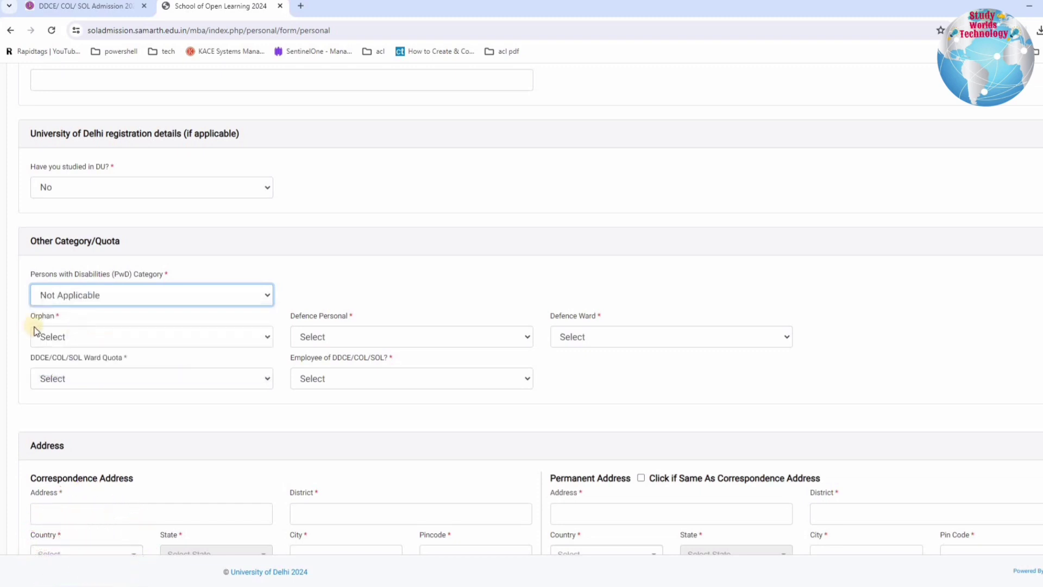
pyautogui.click(86, 337)
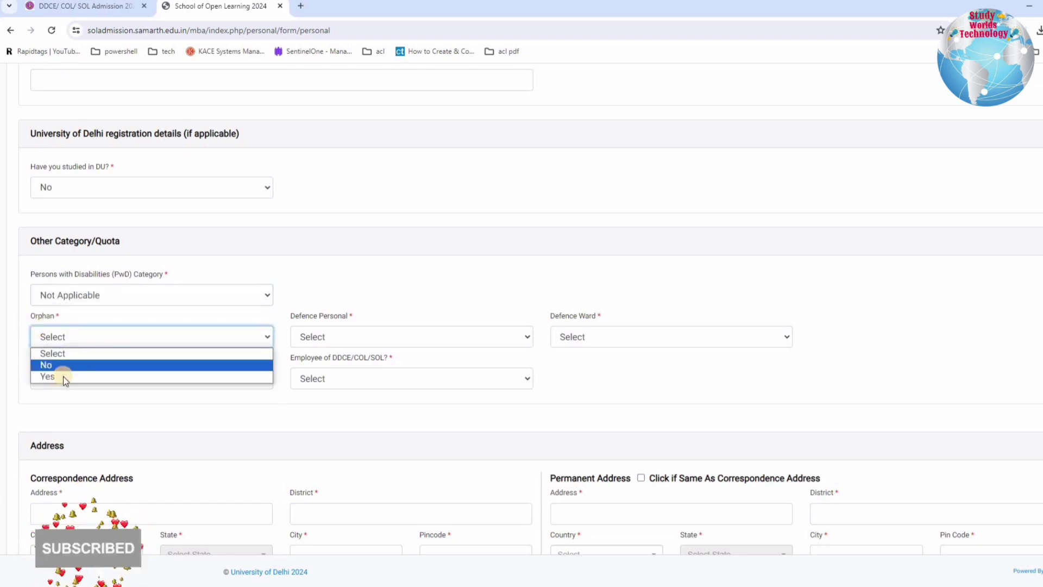
pyautogui.click(160, 365)
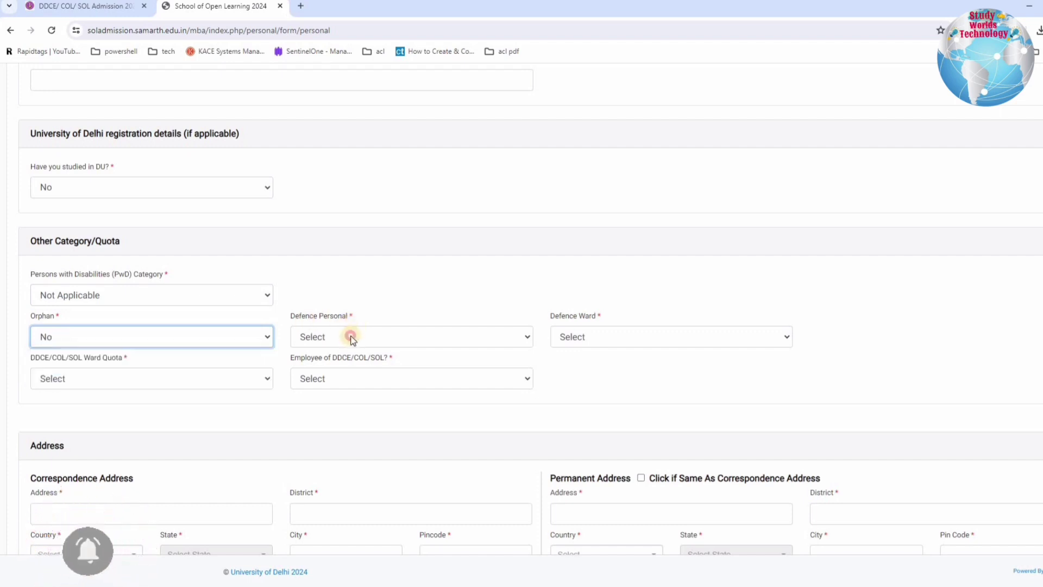
# Set both Defence Personal and Defence Ward to No in the quota details
pyautogui.click(350, 337)
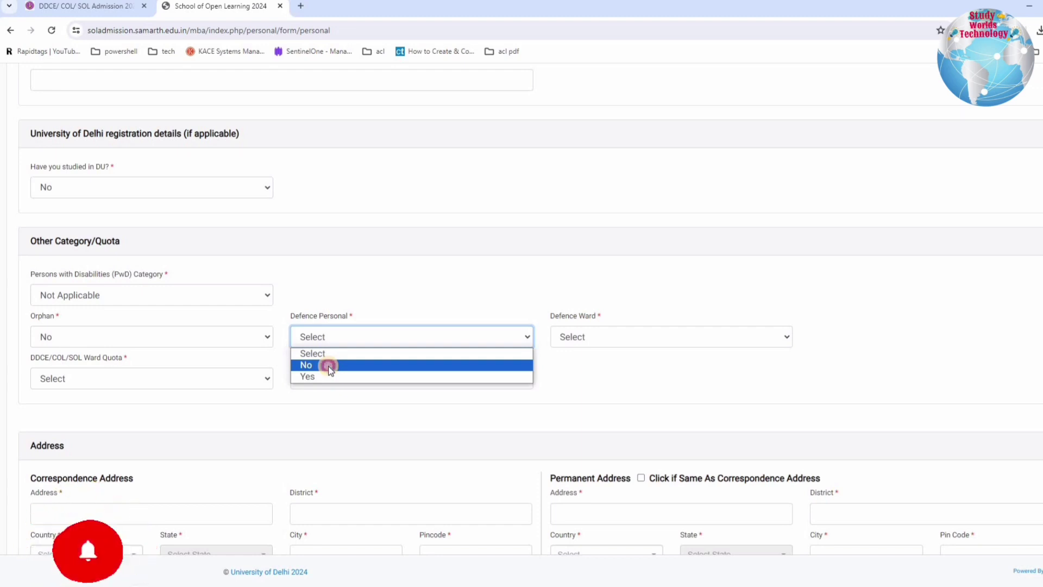
pyautogui.click(328, 367)
pyautogui.click(590, 337)
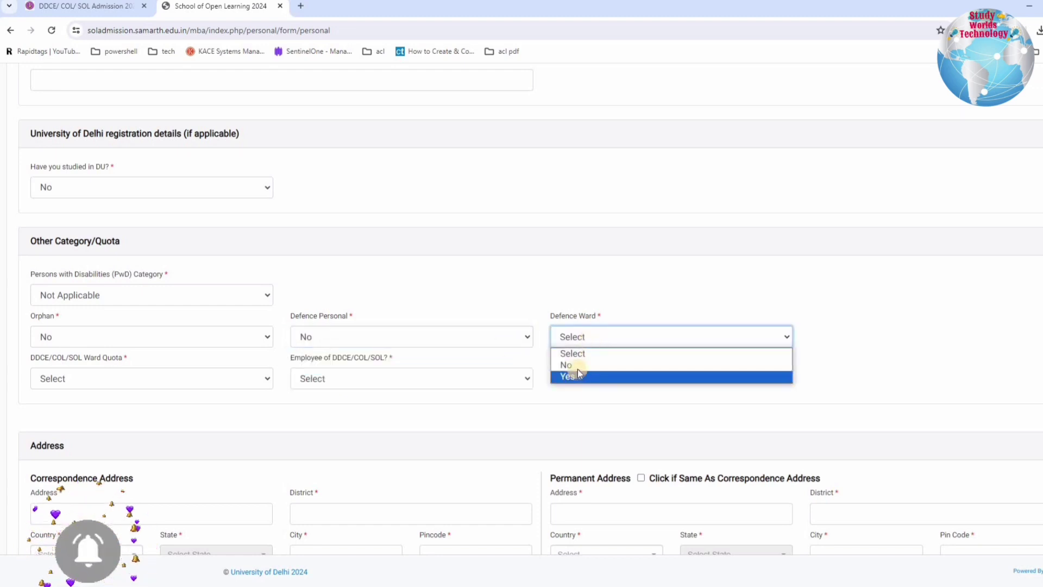
pyautogui.press('Return')
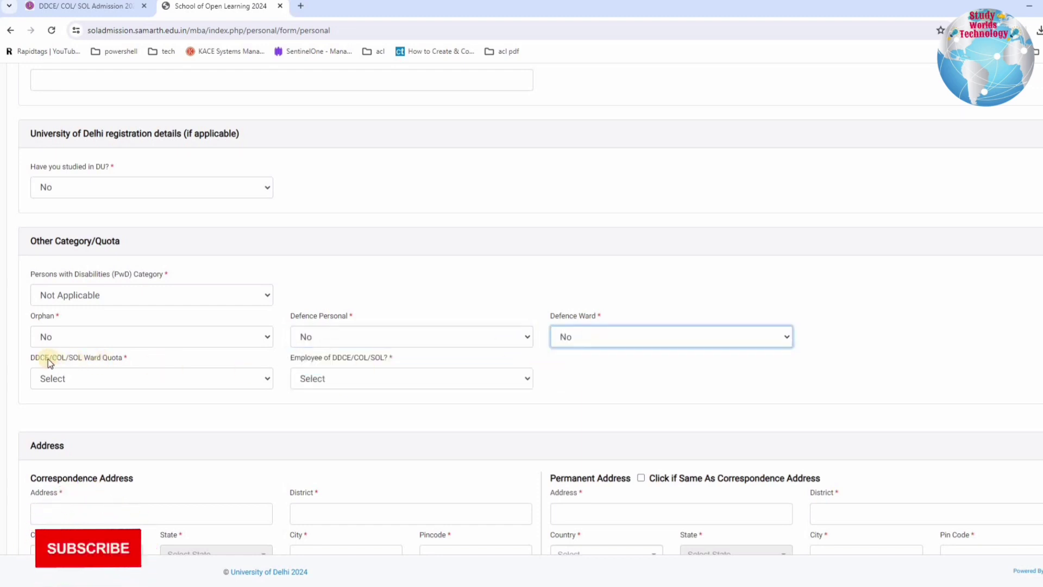
# Answer No for the DDCE/COL/SOL Ward Quota, Employee of DDCE/COL/SOL and University of Delhi Employee
pyautogui.click(102, 372)
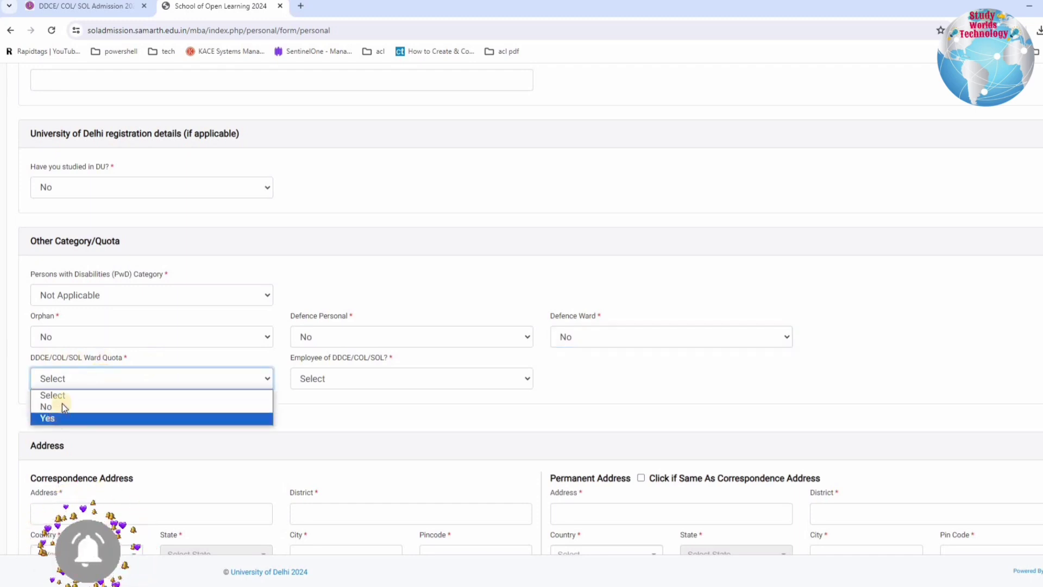
pyautogui.click(62, 405)
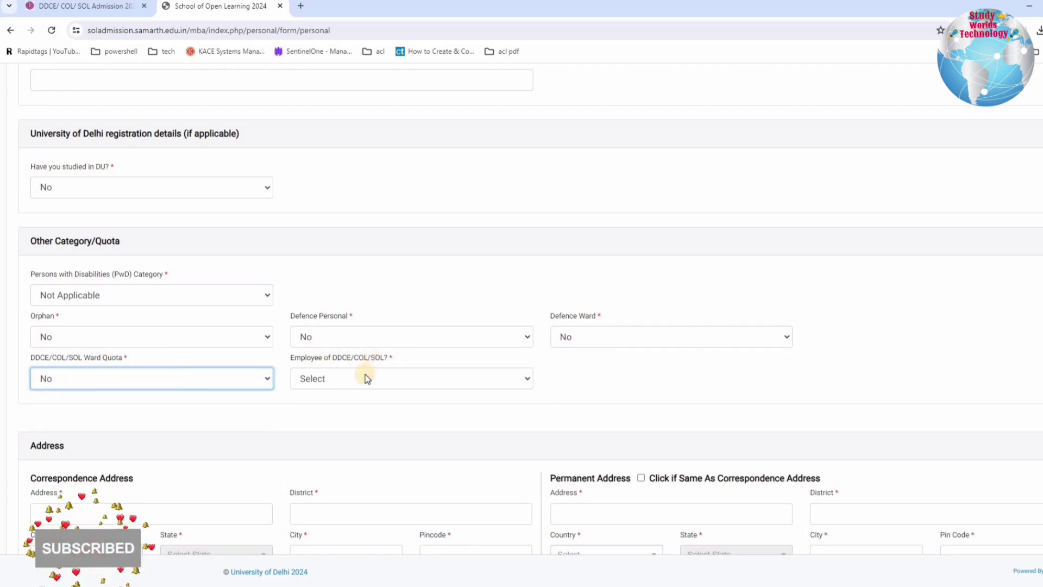
pyautogui.click(365, 377)
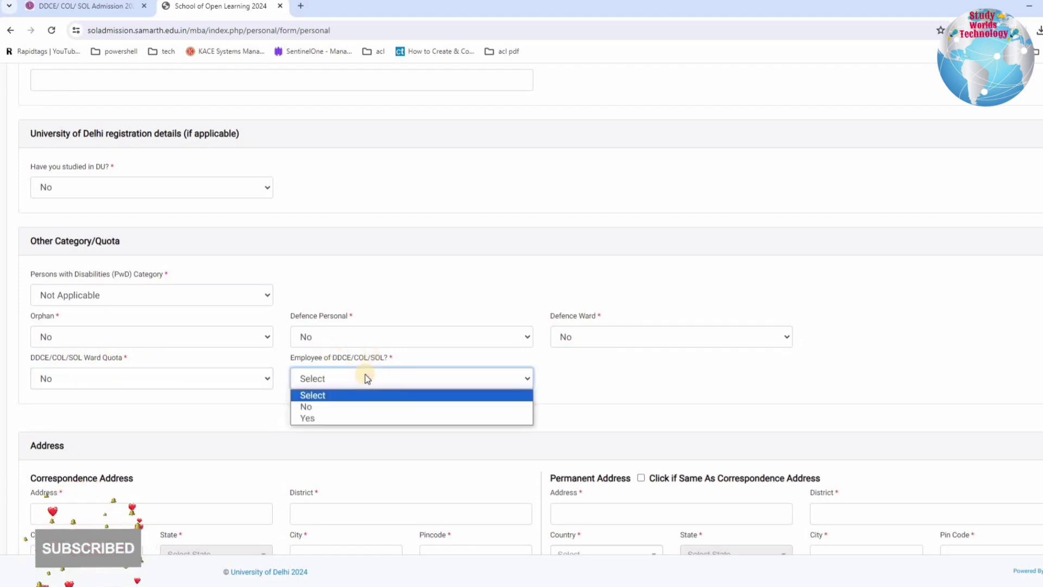
pyautogui.click(305, 406)
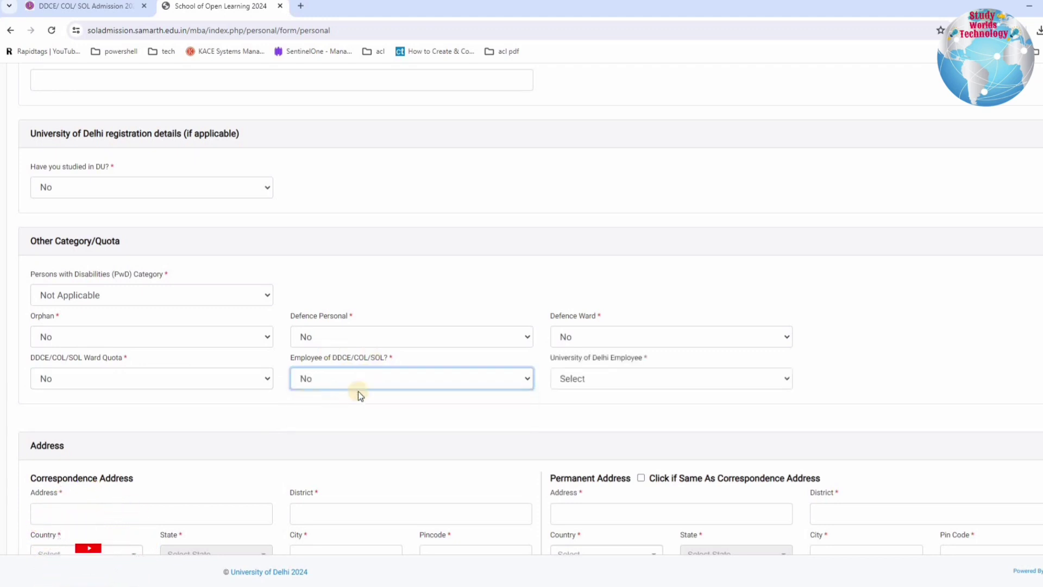
pyautogui.click(645, 372)
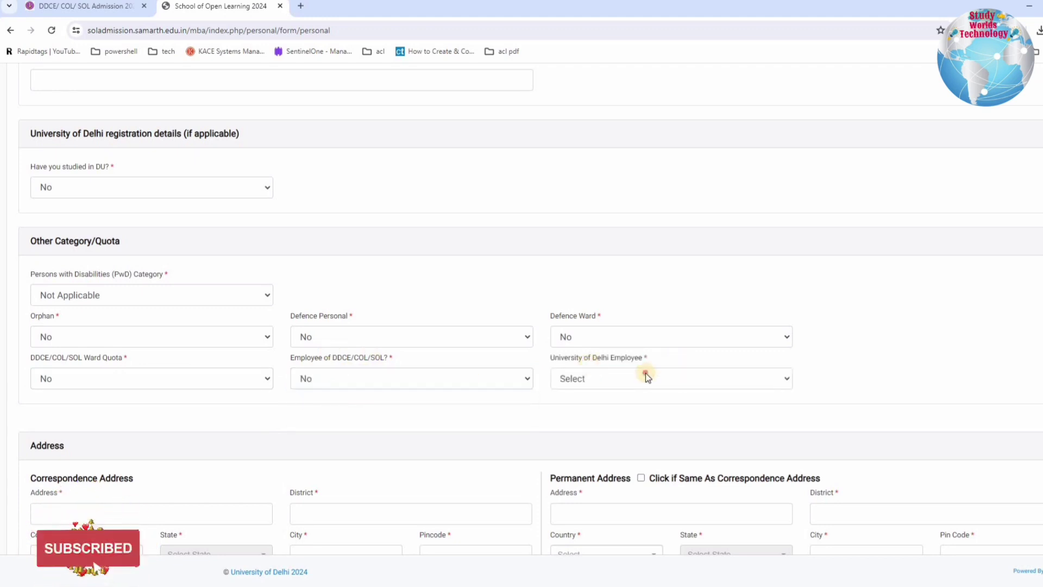
pyautogui.click(645, 372)
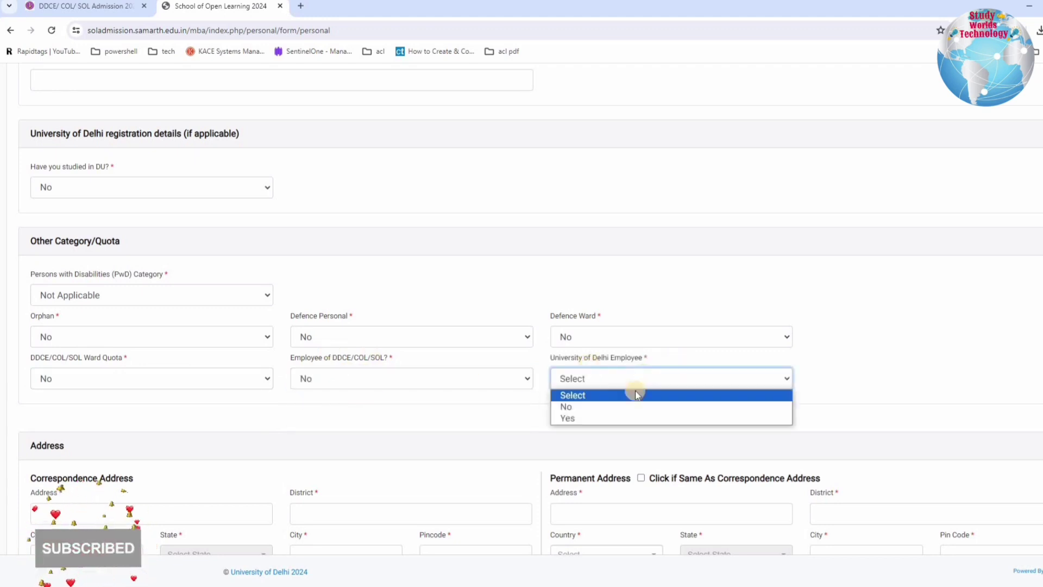
pyautogui.click(588, 406)
# Set the correspondence address country to India and mark the permanent address as the same as the correspondence address
pyautogui.scroll(-5, 682, 385)
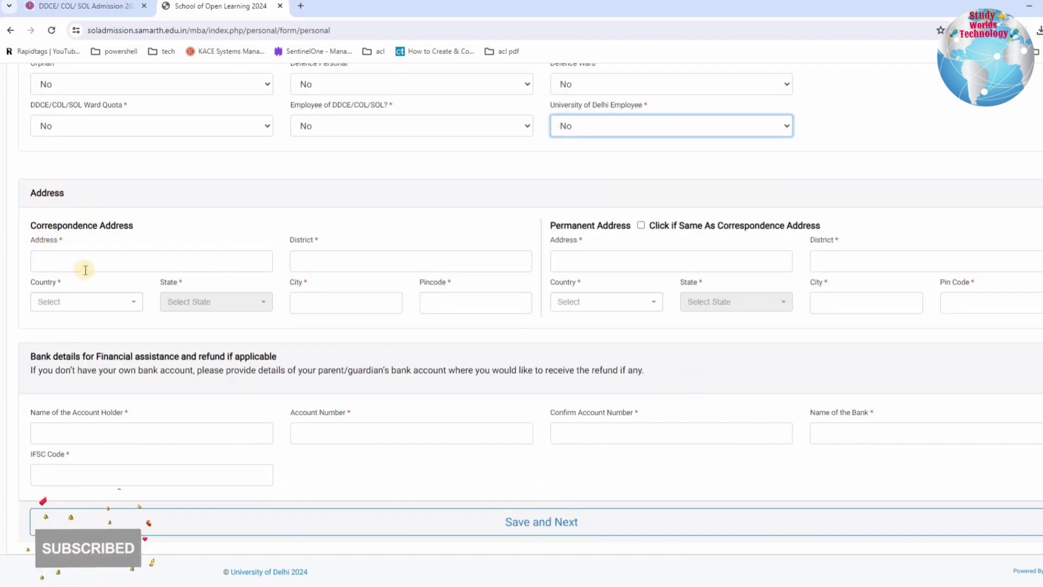
pyautogui.doubleClick(174, 231)
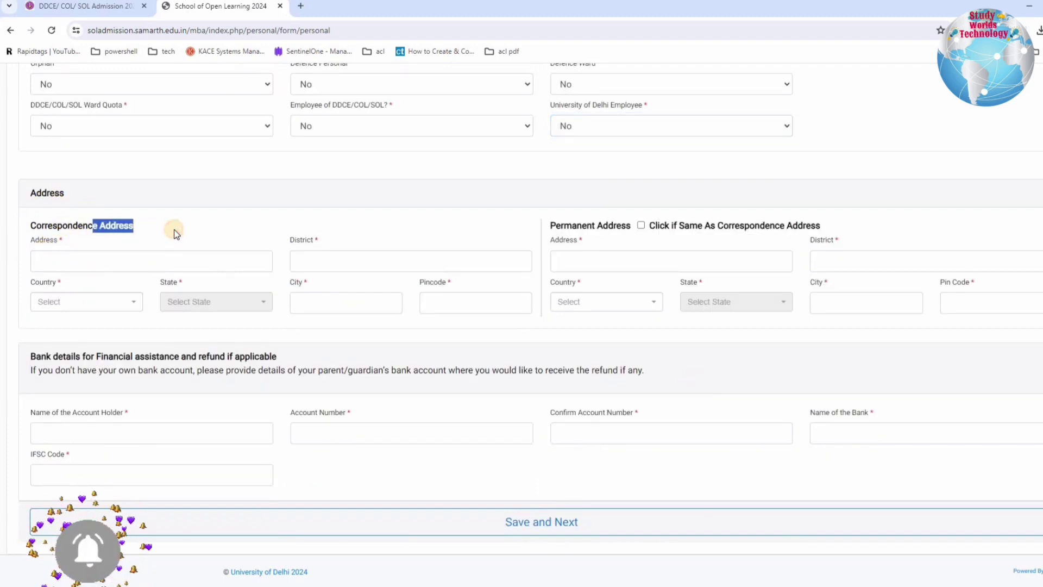
pyautogui.click(174, 231)
pyautogui.tripleClick(24, 231)
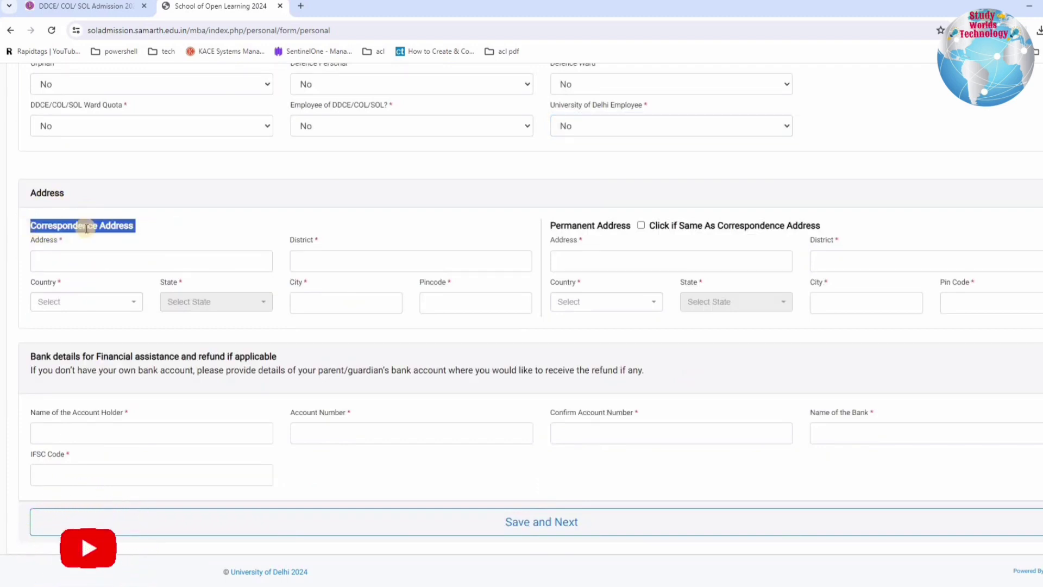
pyautogui.click(63, 307)
pyautogui.click(51, 343)
pyautogui.click(226, 308)
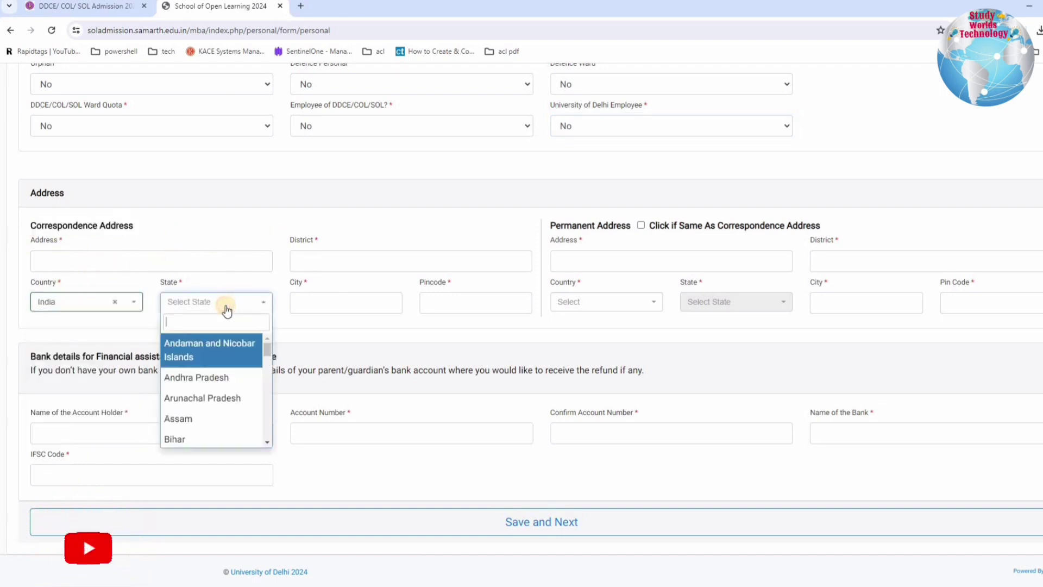
pyautogui.press('Escape')
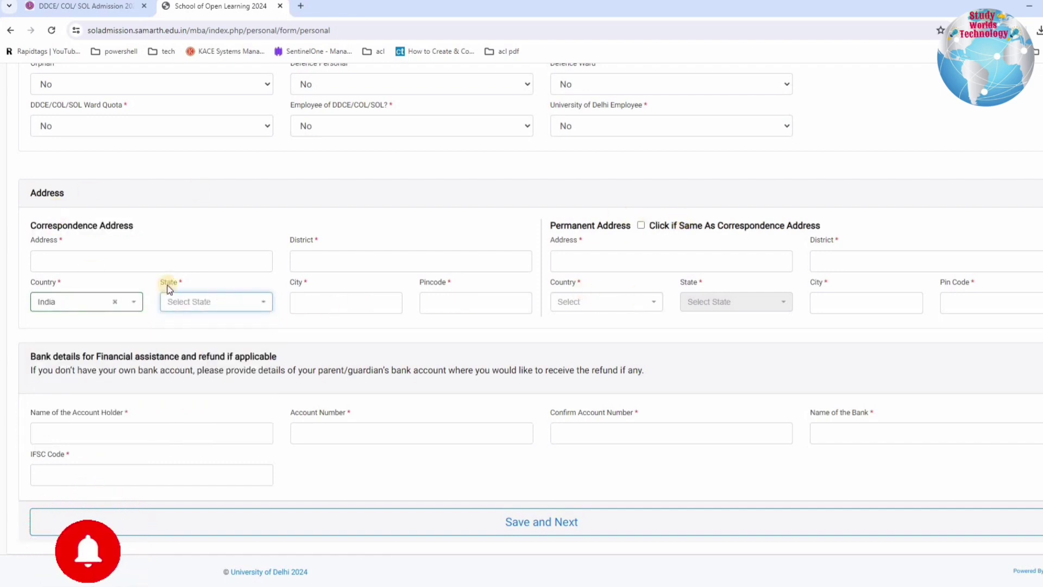
pyautogui.click(641, 226)
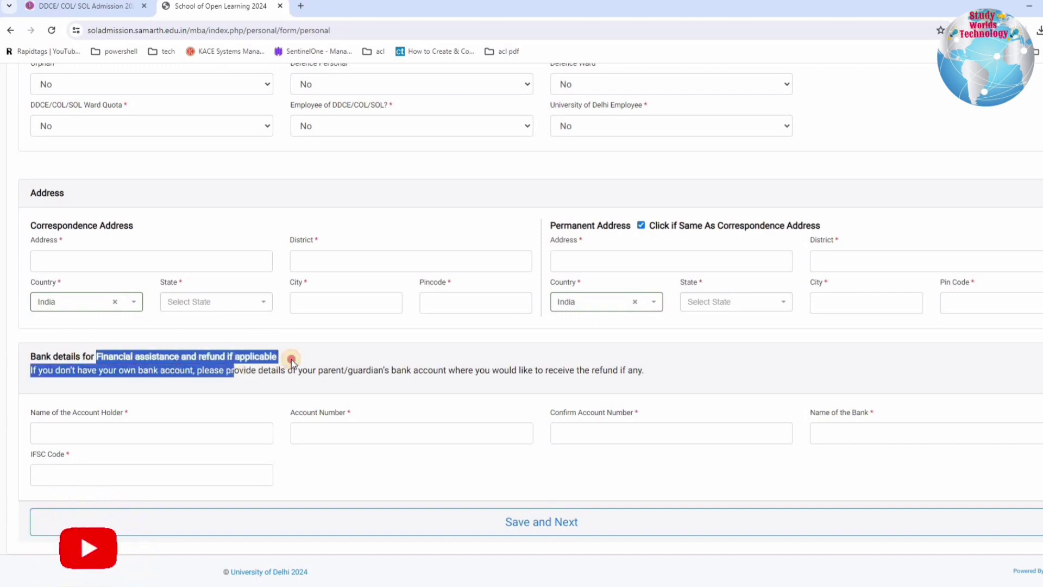
# Review the bank details section, save the personal details form and continue past its preview to Other Details
pyautogui.moveTo(291, 360); pyautogui.dragTo(244, 348)
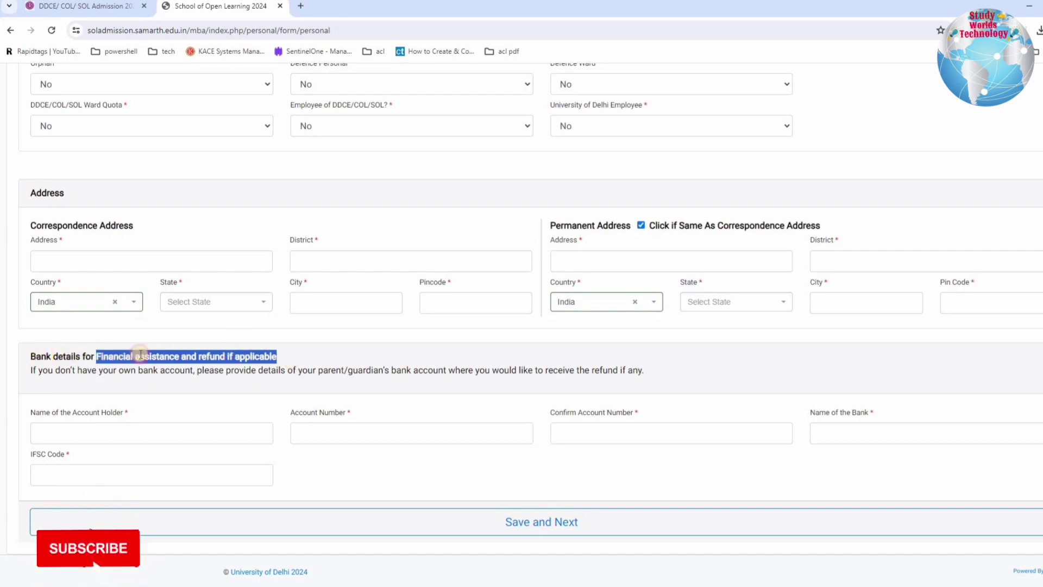
pyautogui.click(230, 354)
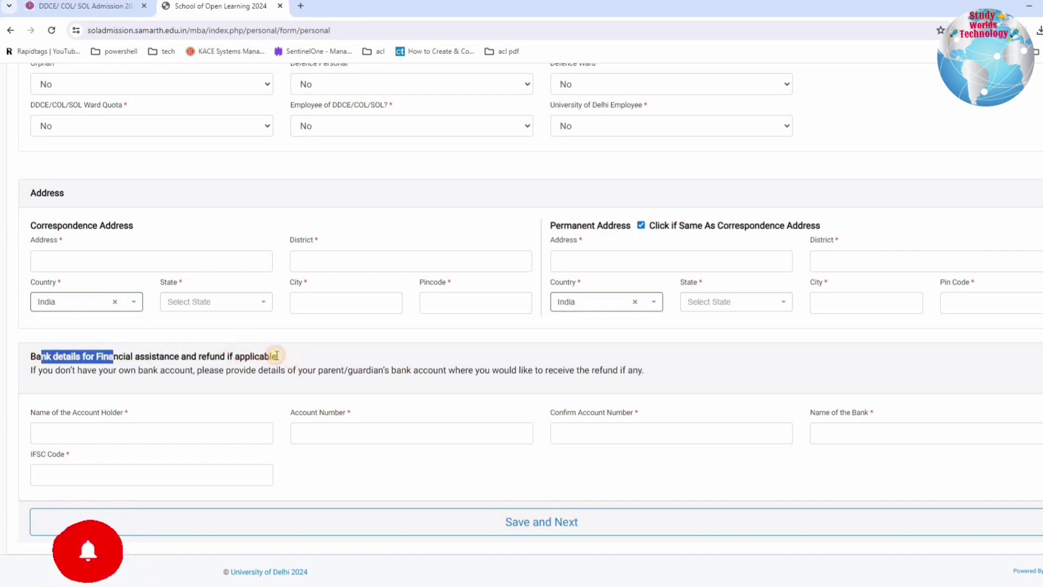
pyautogui.moveTo(272, 354); pyautogui.dragTo(292, 356)
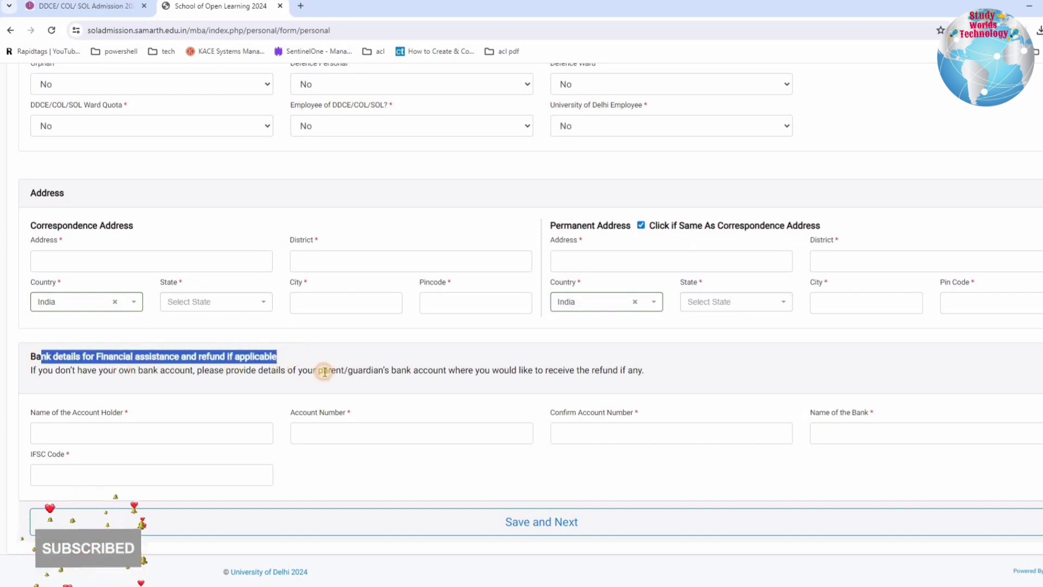
pyautogui.click(442, 374)
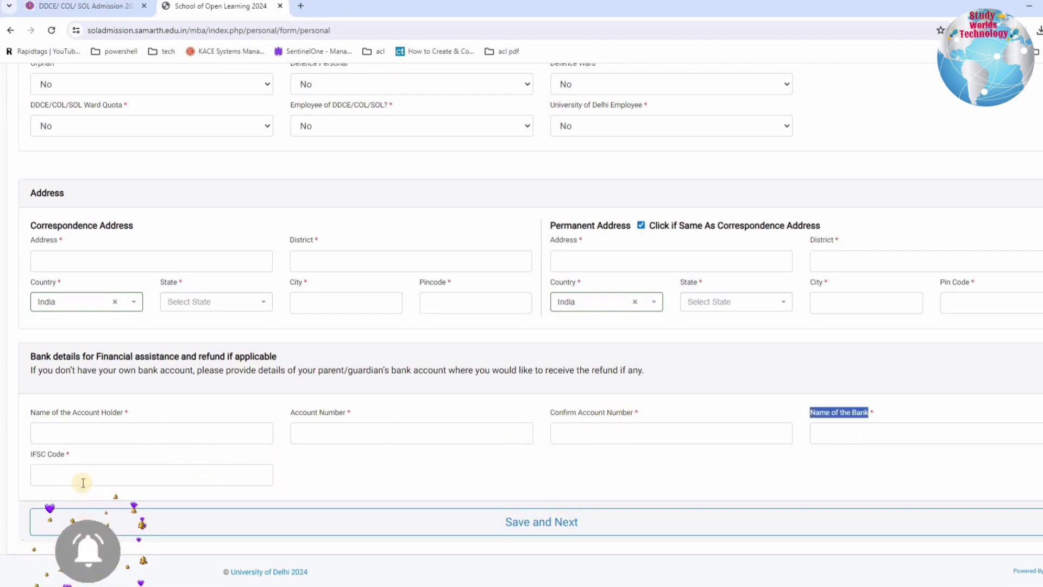
pyautogui.click(552, 528)
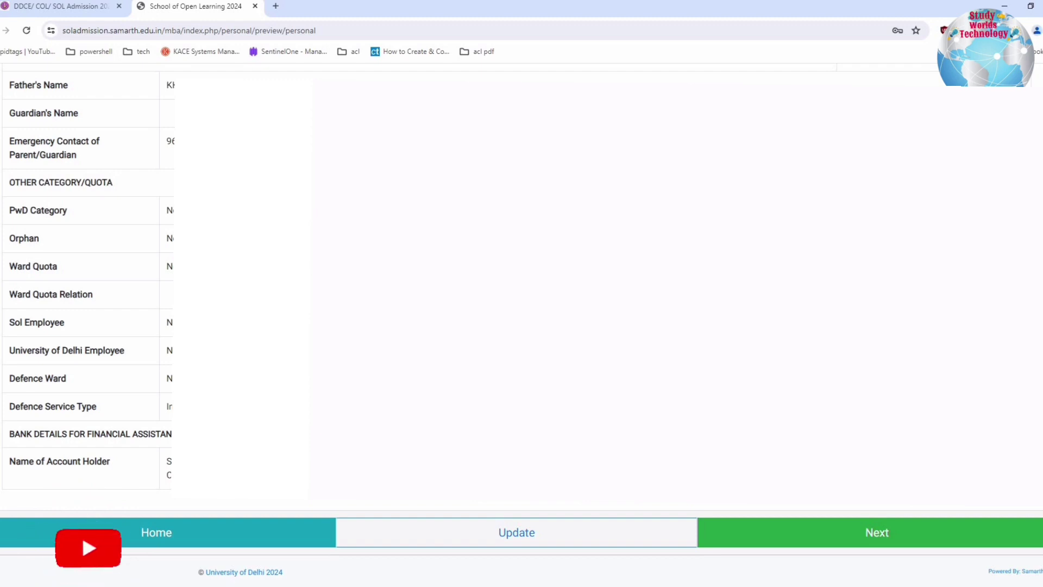
pyautogui.click(844, 524)
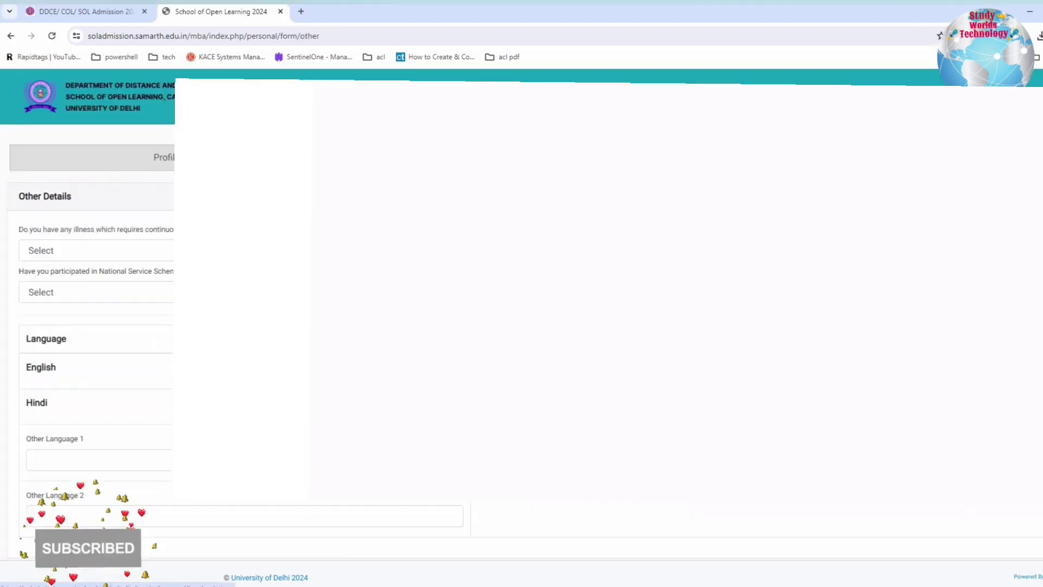
# Answer No to the illness, NSS Camp / NCC C-Certificate and Sports/Extra Curricular Activities questions in Other Details
pyautogui.moveTo(83, 216); pyautogui.dragTo(304, 231)
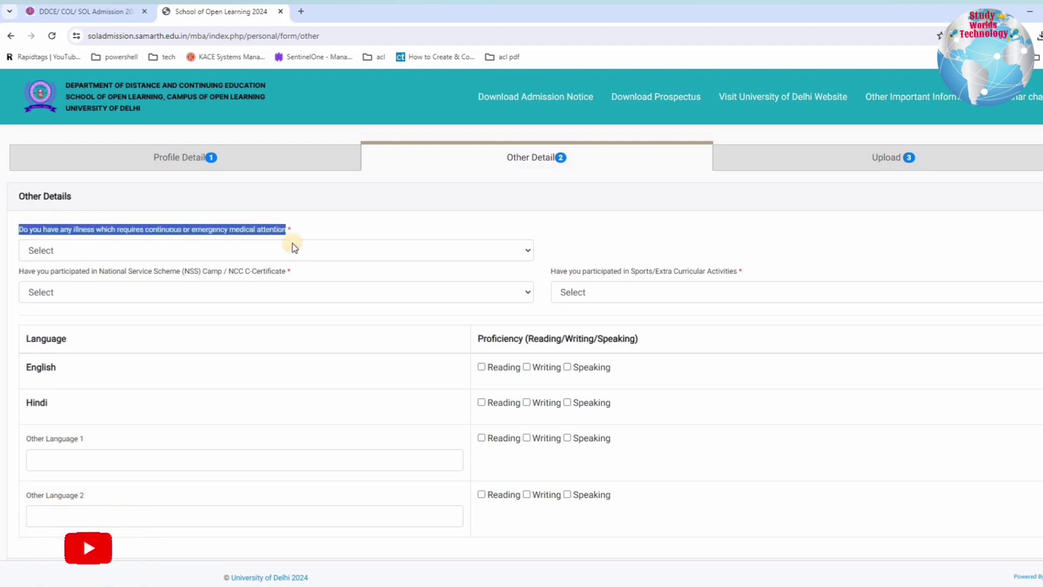
pyautogui.click(271, 253)
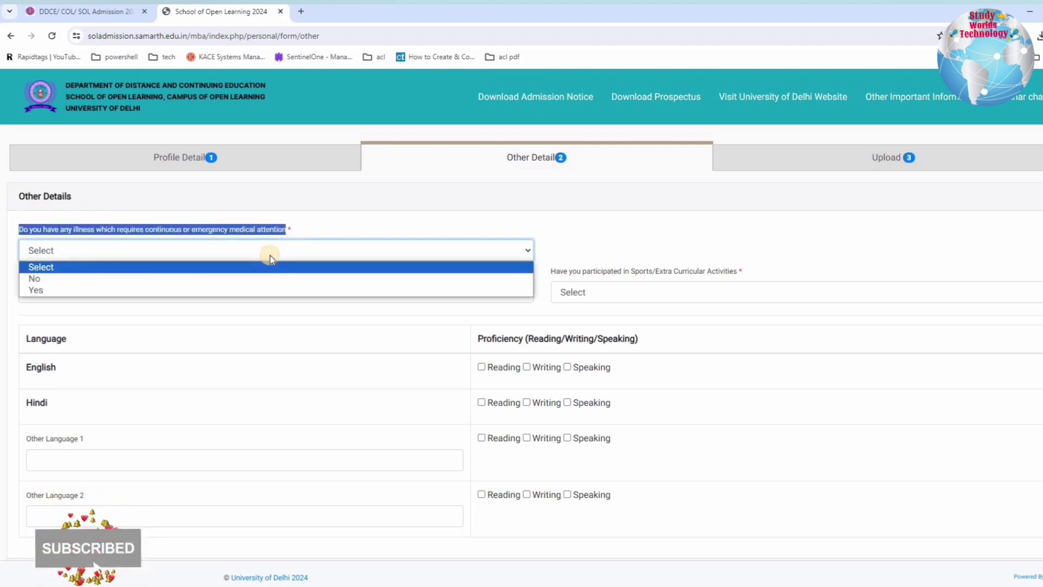
pyautogui.click(232, 278)
pyautogui.moveTo(302, 276); pyautogui.dragTo(301, 275)
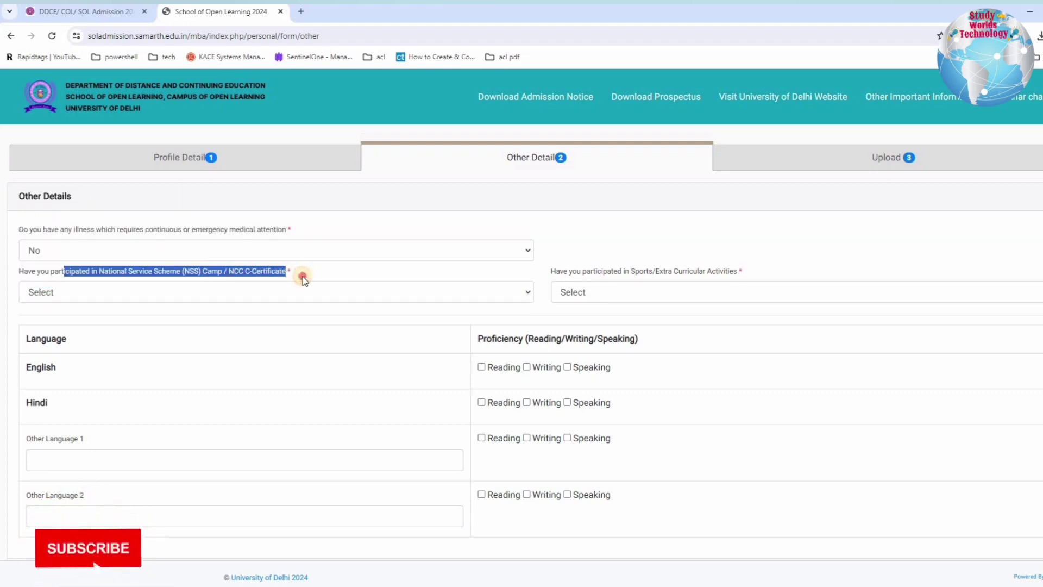
pyautogui.click(250, 292)
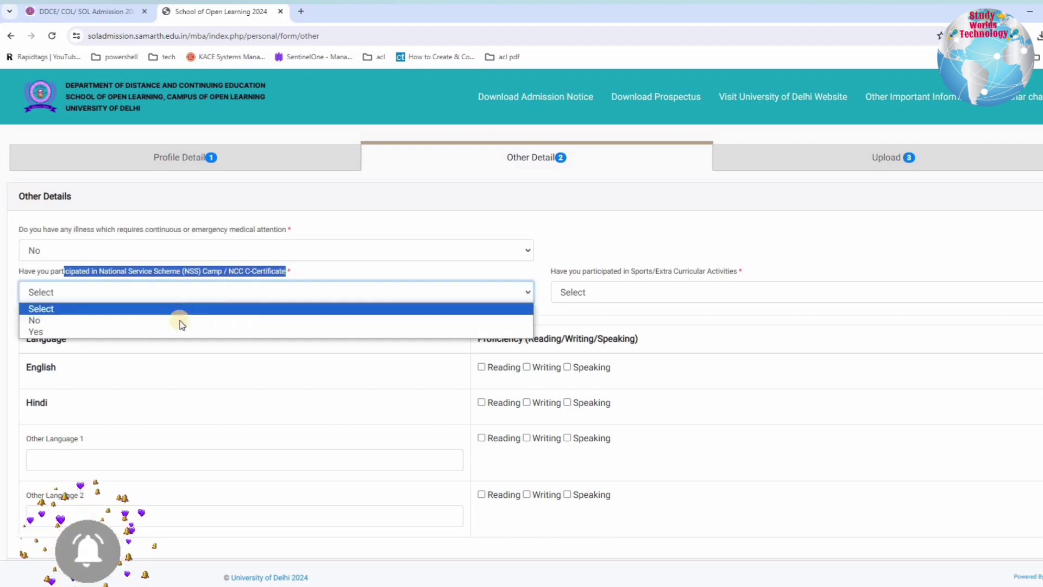
pyautogui.press('Return')
pyautogui.moveTo(580, 271); pyautogui.dragTo(764, 277)
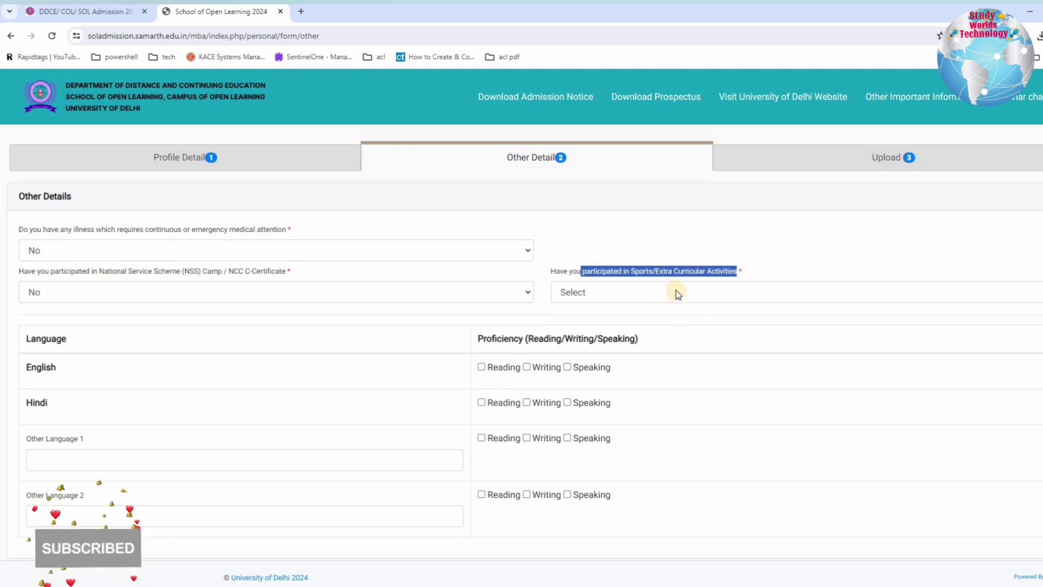
pyautogui.click(673, 293)
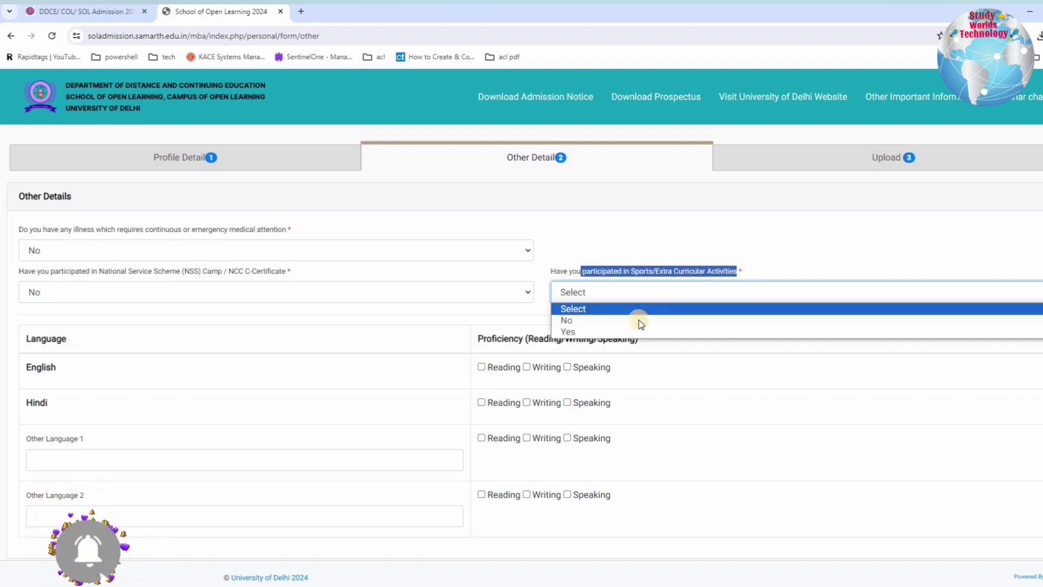
pyautogui.click(610, 321)
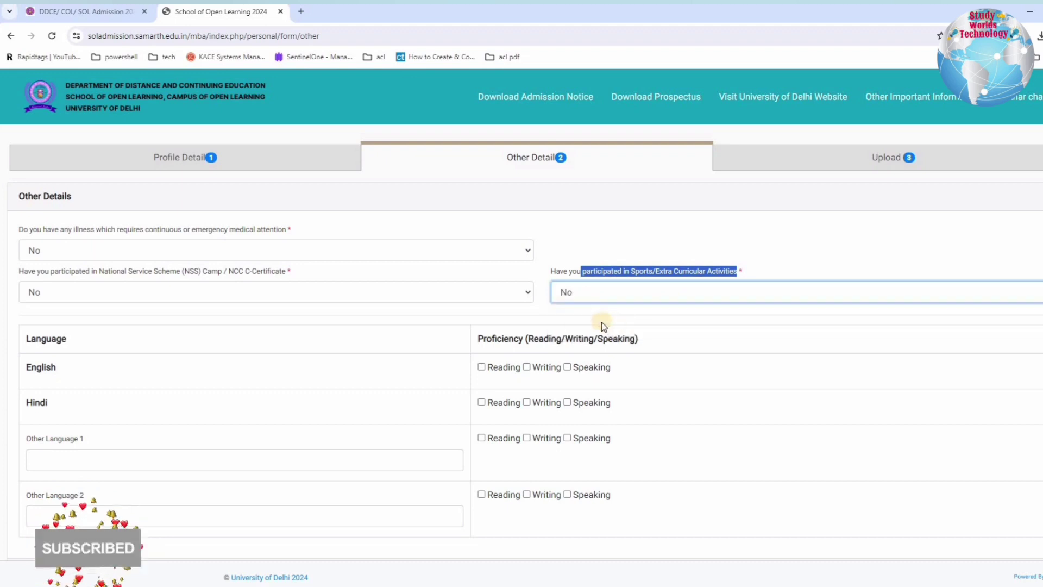
# Mark Reading, Writing and Speaking proficiency for English and Hindi, and save the other details to continue to the uploads
pyautogui.moveTo(429, 348); pyautogui.dragTo(643, 347)
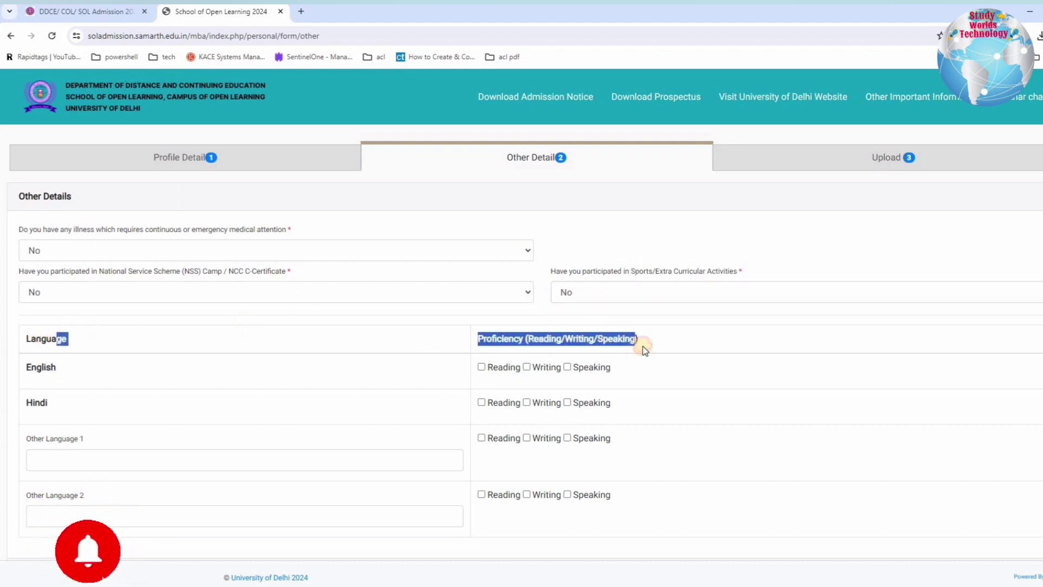
pyautogui.scroll(-1, 644, 347)
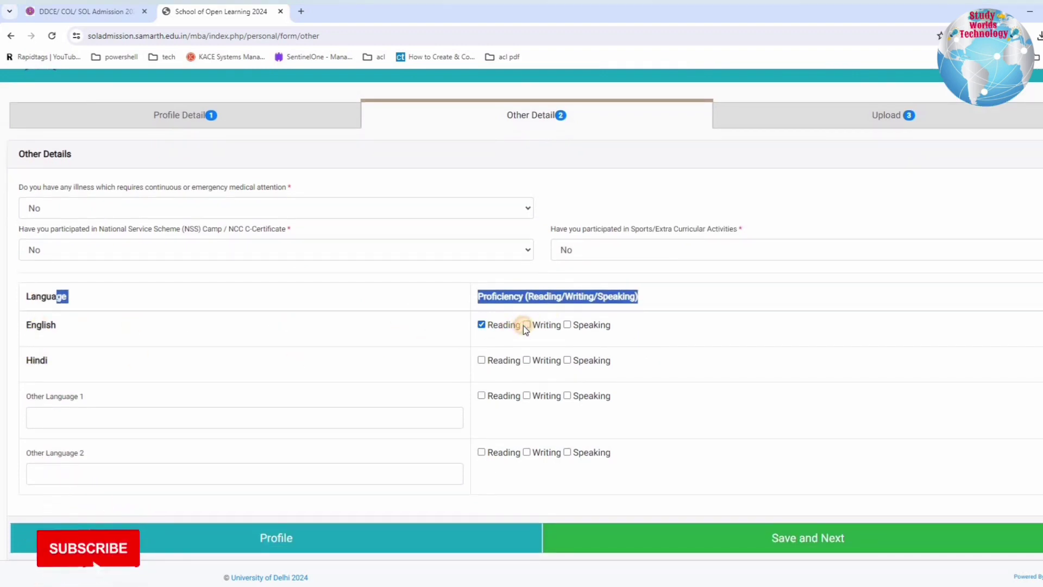
pyautogui.click(481, 361)
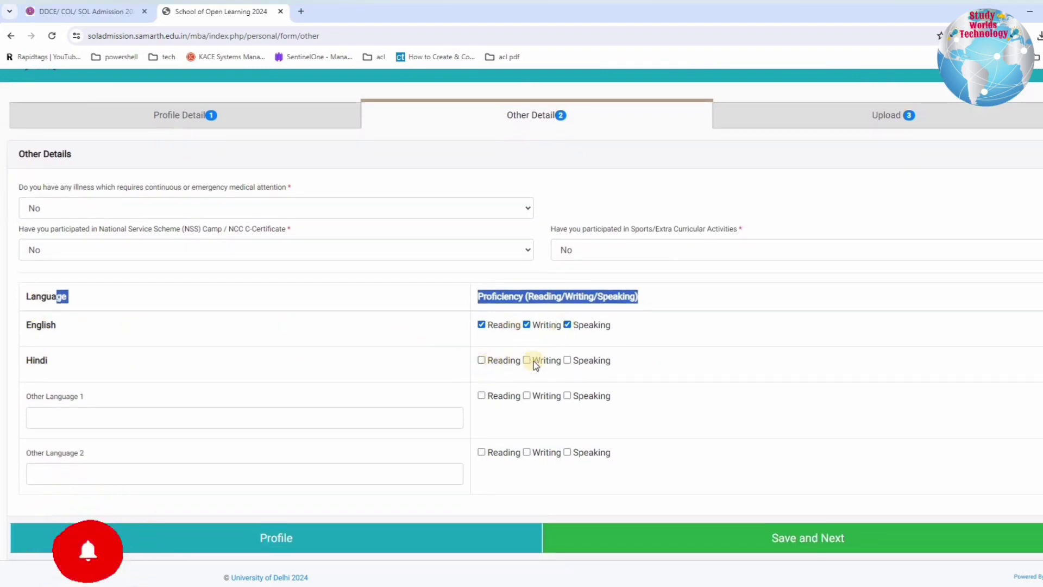
pyautogui.click(567, 361)
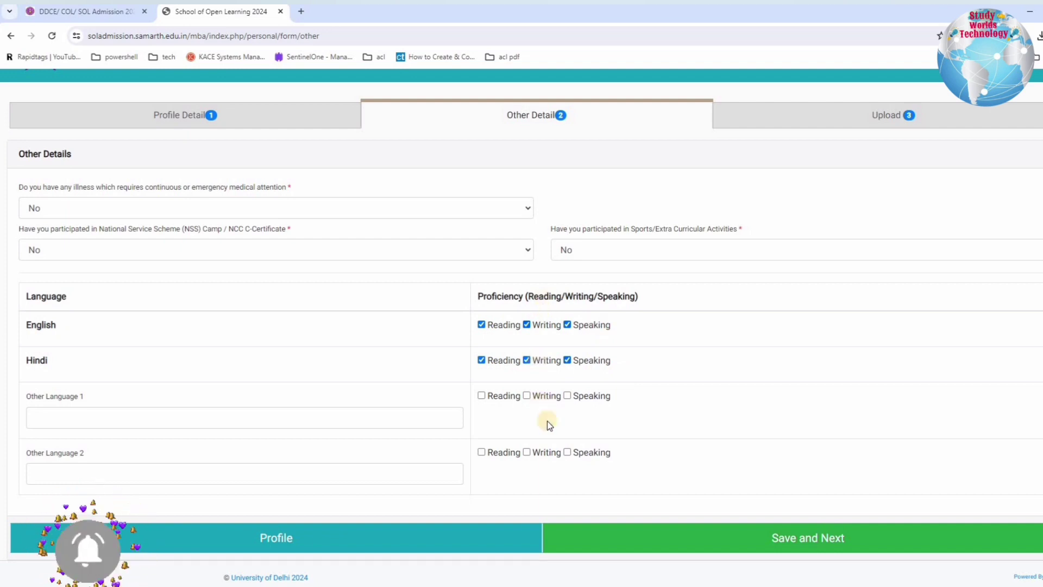
pyautogui.click(826, 540)
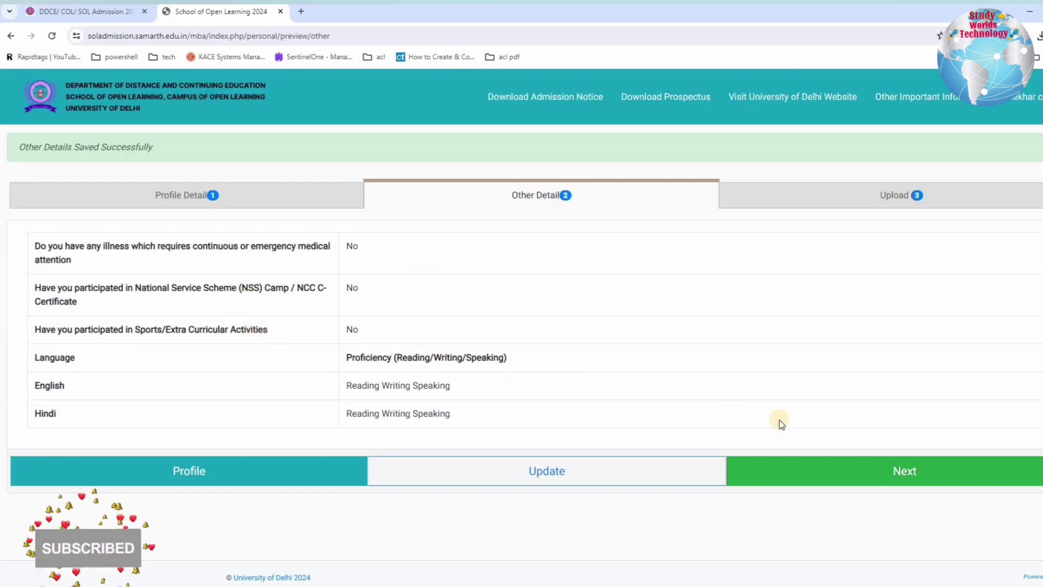
pyautogui.click(867, 473)
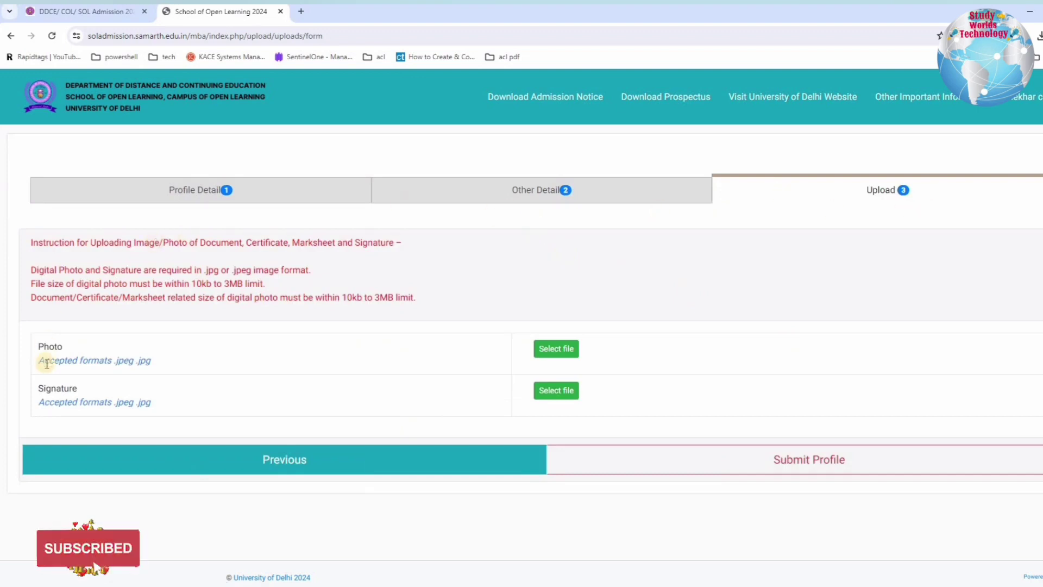
# Check the file size and format instructions and upload the applicant's photo and signature images
pyautogui.moveTo(54, 243); pyautogui.dragTo(380, 256)
pyautogui.click(49, 293)
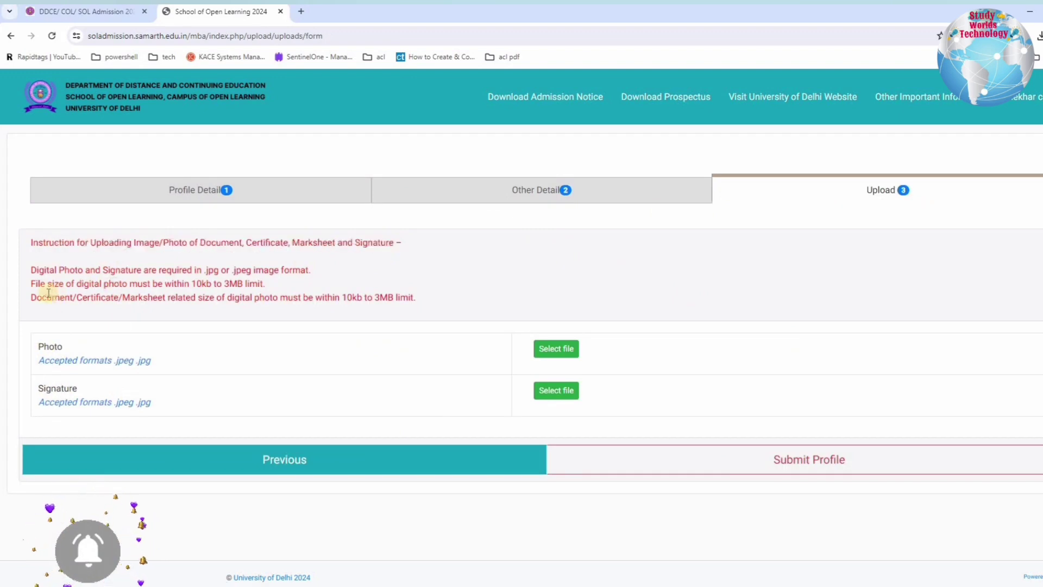
pyautogui.moveTo(46, 285); pyautogui.dragTo(269, 293)
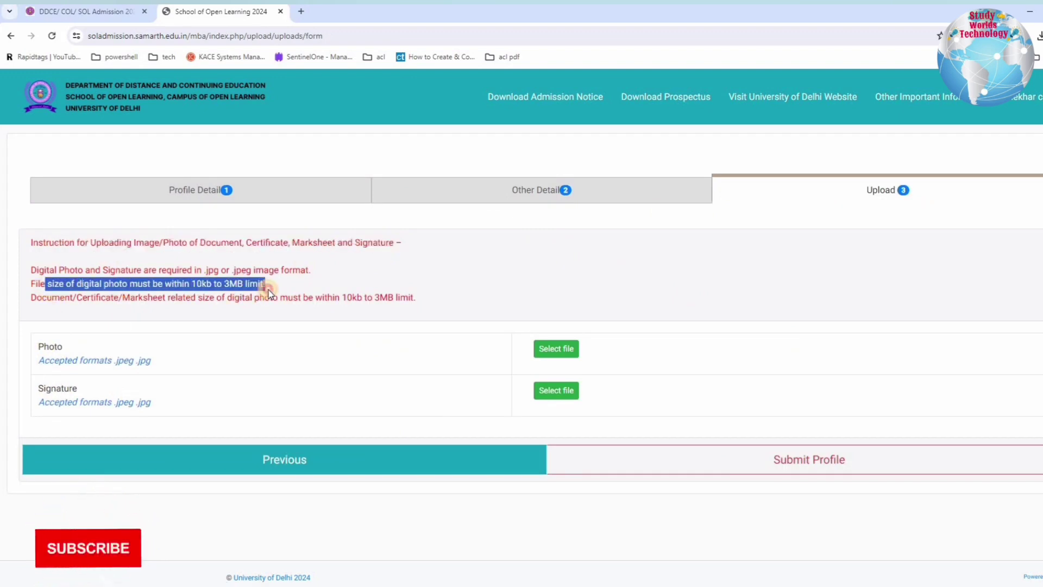
pyautogui.moveTo(90, 270); pyautogui.dragTo(318, 272)
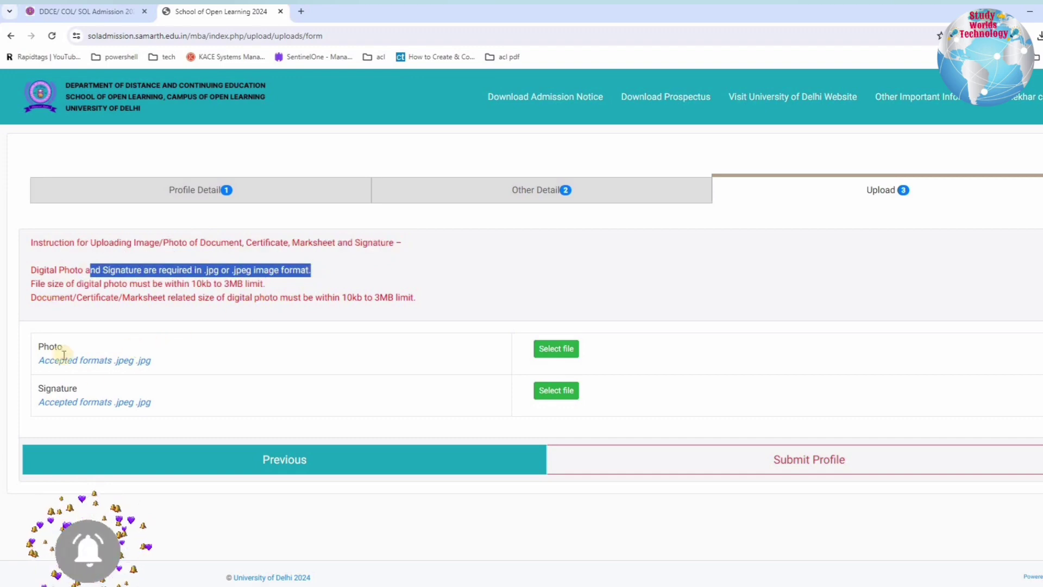
pyautogui.click(563, 350)
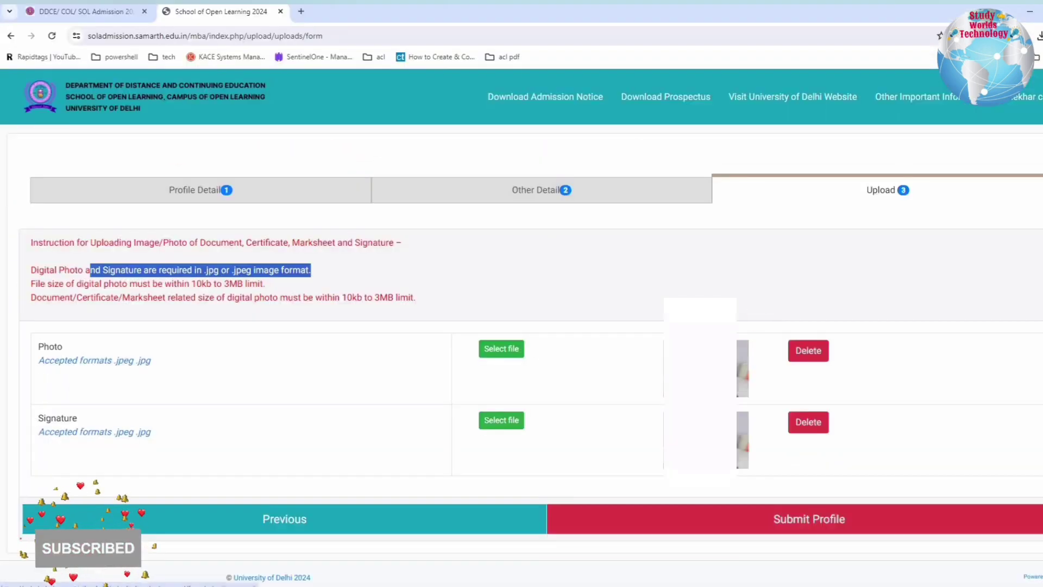
# Submit the profile with the declaration accepted that all profile details are true, complete and correct
pyautogui.click(806, 516)
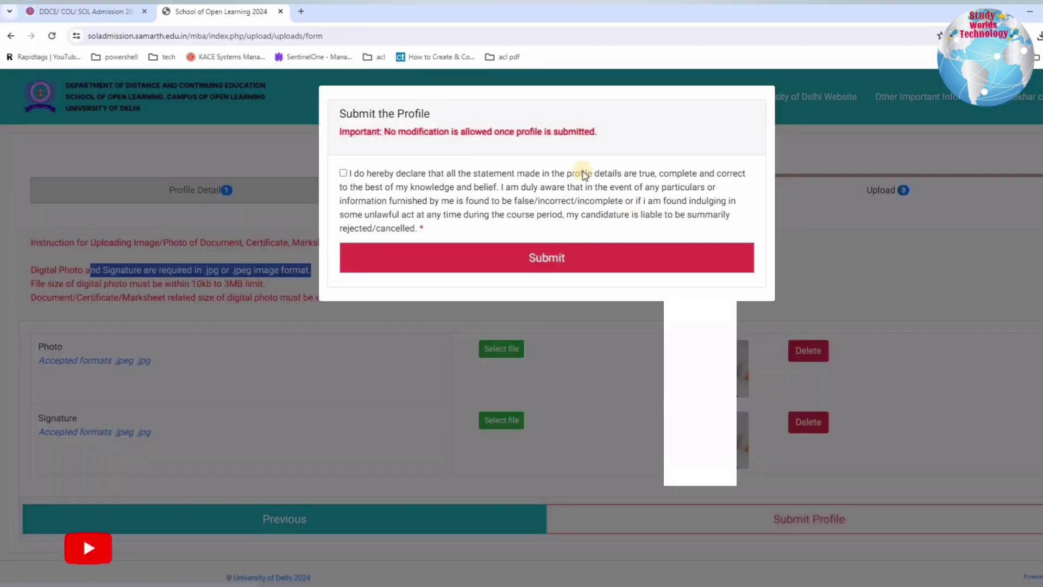
pyautogui.click(543, 255)
pyautogui.click(356, 174)
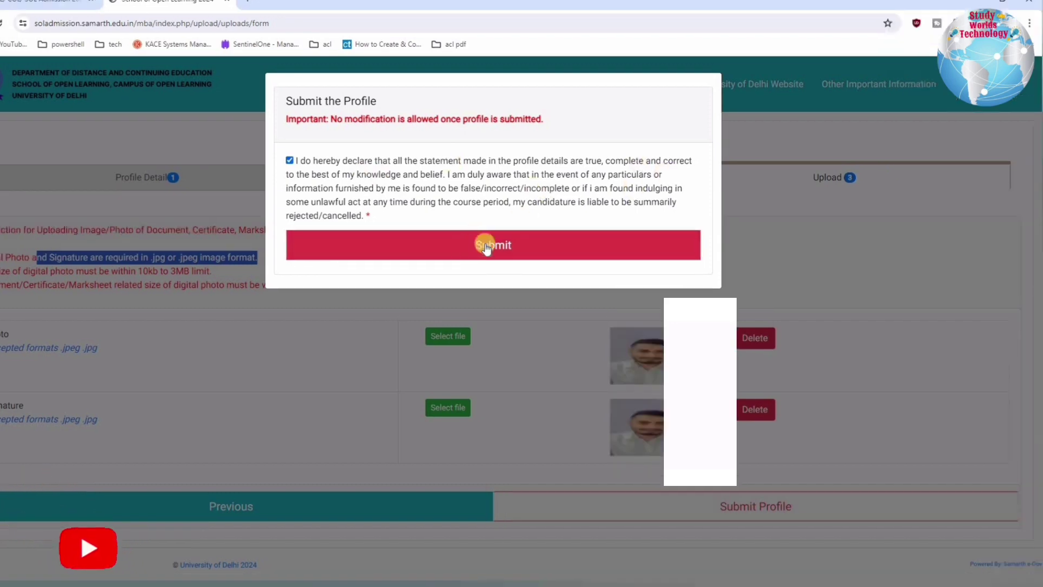
pyautogui.click(494, 246)
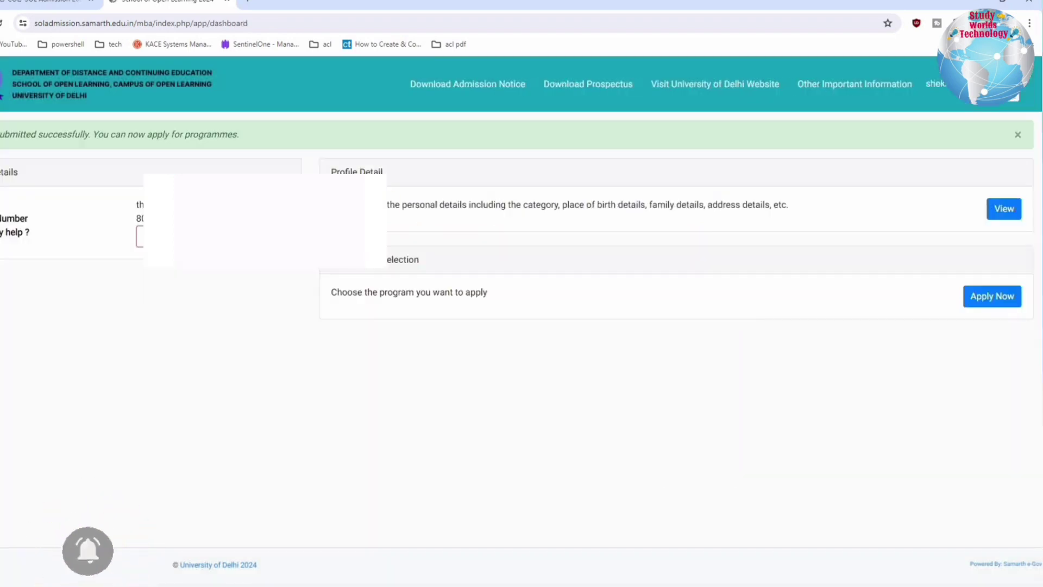
# Review the dashboard sections and start a new programme application to reach the programme selection form
pyautogui.moveTo(388, 204); pyautogui.dragTo(1038, 200)
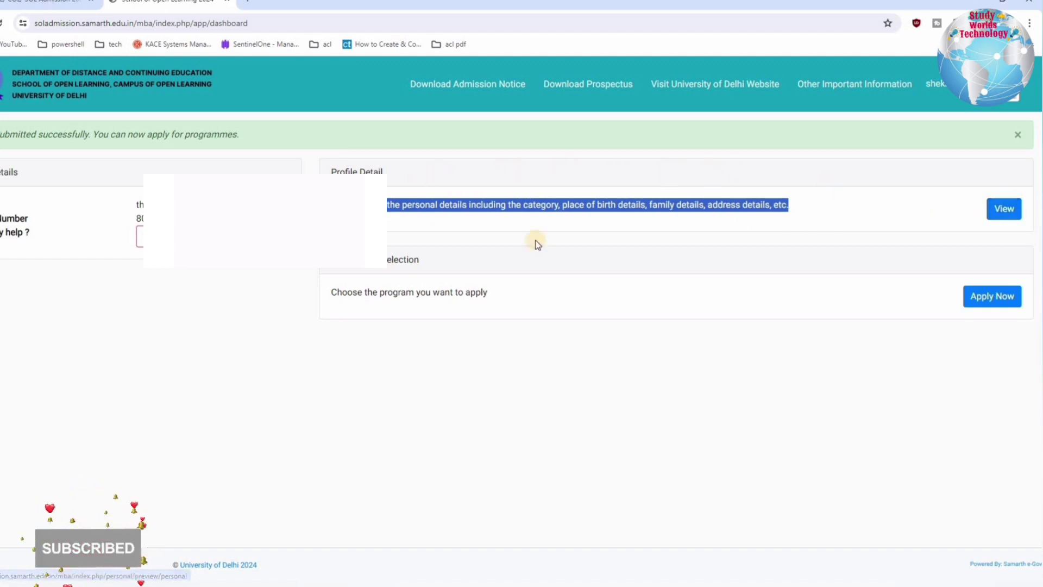
pyautogui.moveTo(497, 279); pyautogui.dragTo(522, 289)
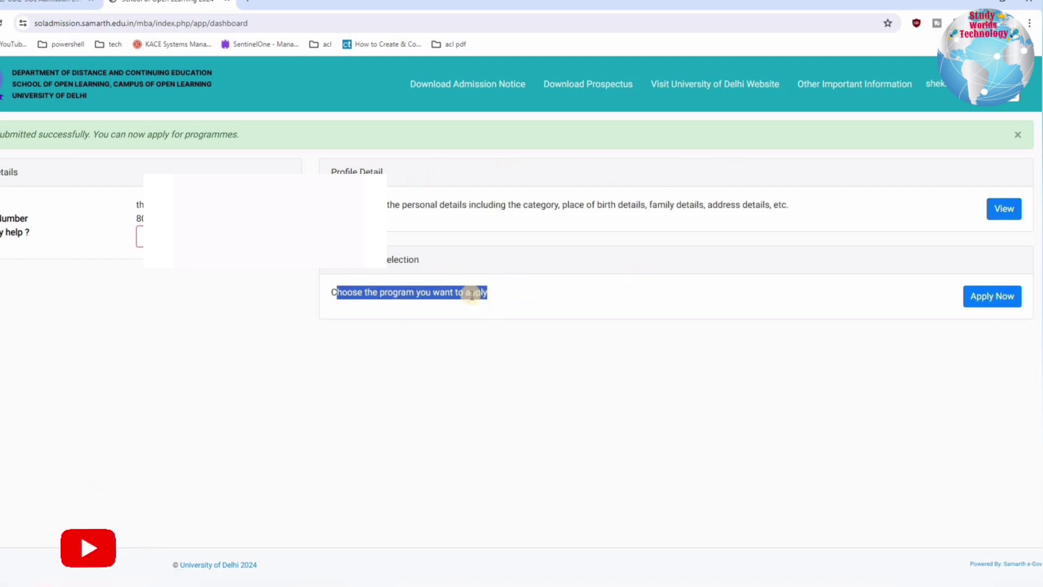
pyautogui.click(986, 298)
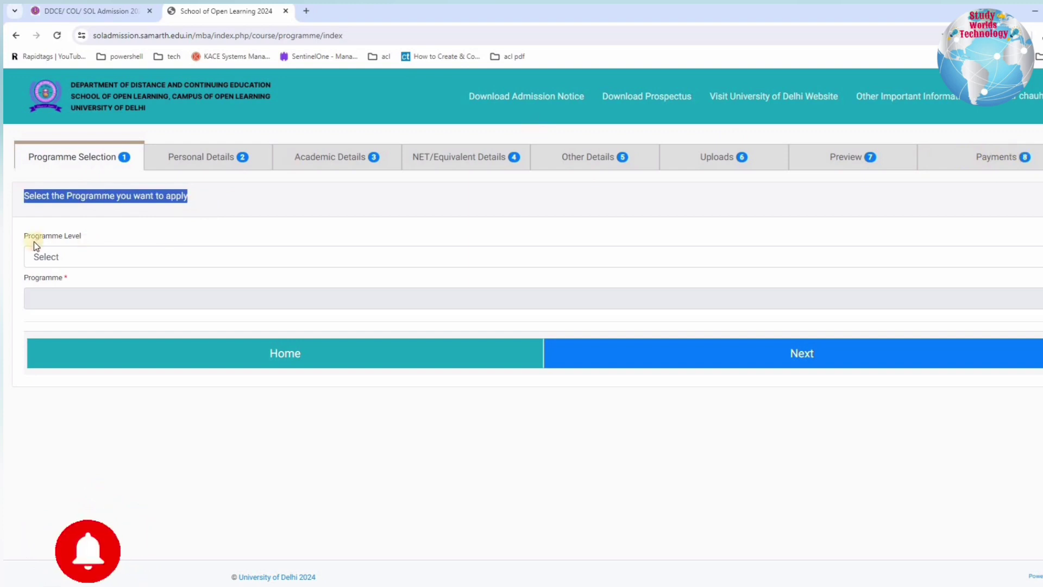
# Choose the MASTER (Post-Graduation Programmes) level and the MASTER OF BUSINESS ADMINISTRATION programme
pyautogui.click(90, 264)
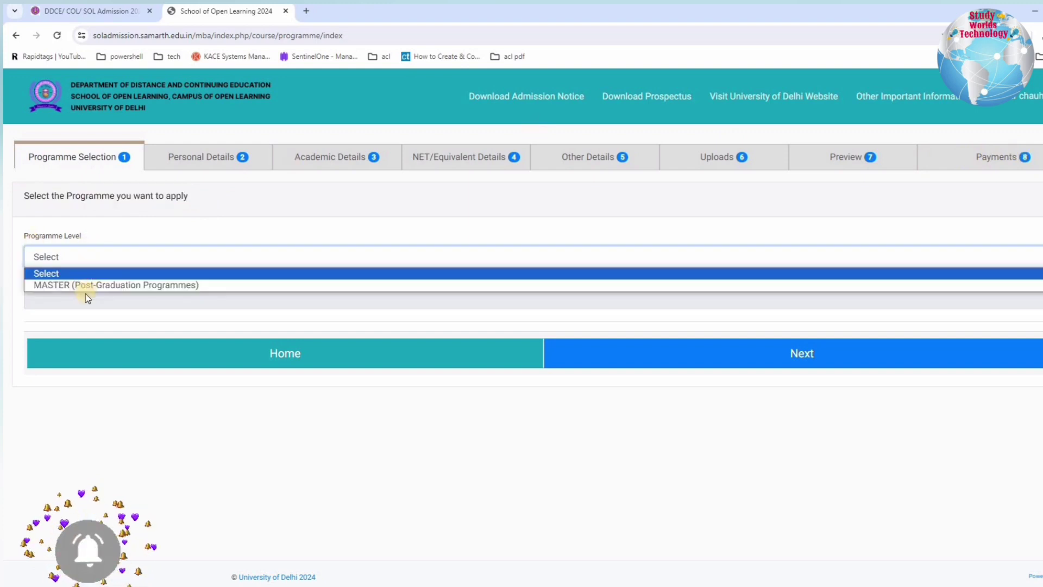
pyautogui.click(127, 288)
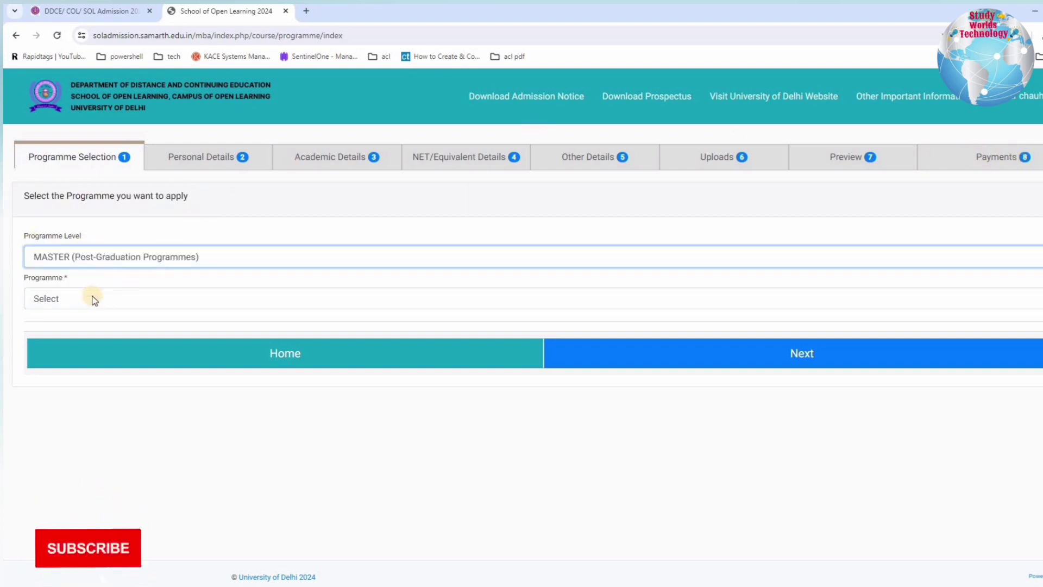
pyautogui.click(93, 300)
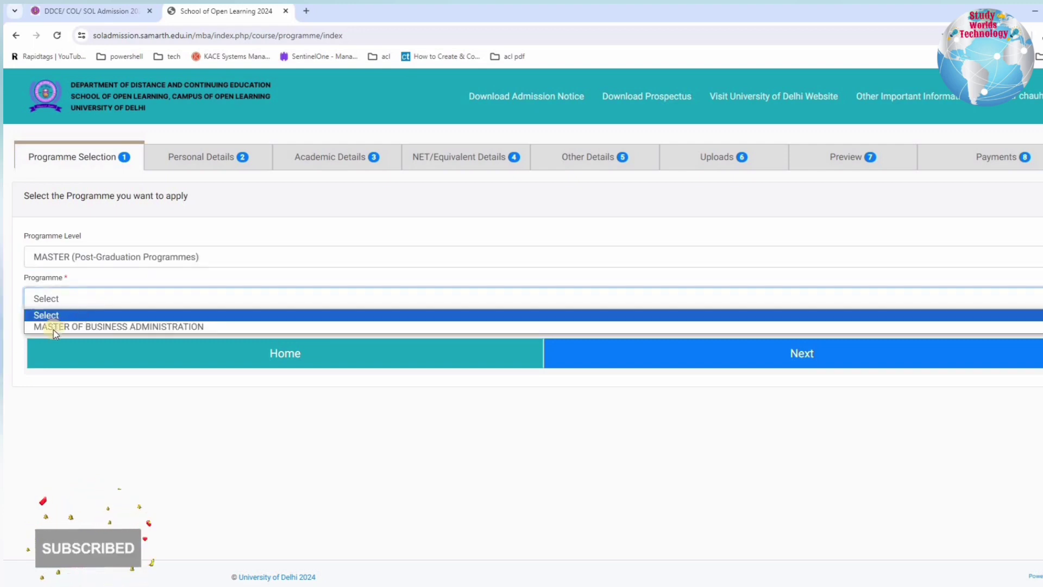
pyautogui.click(154, 327)
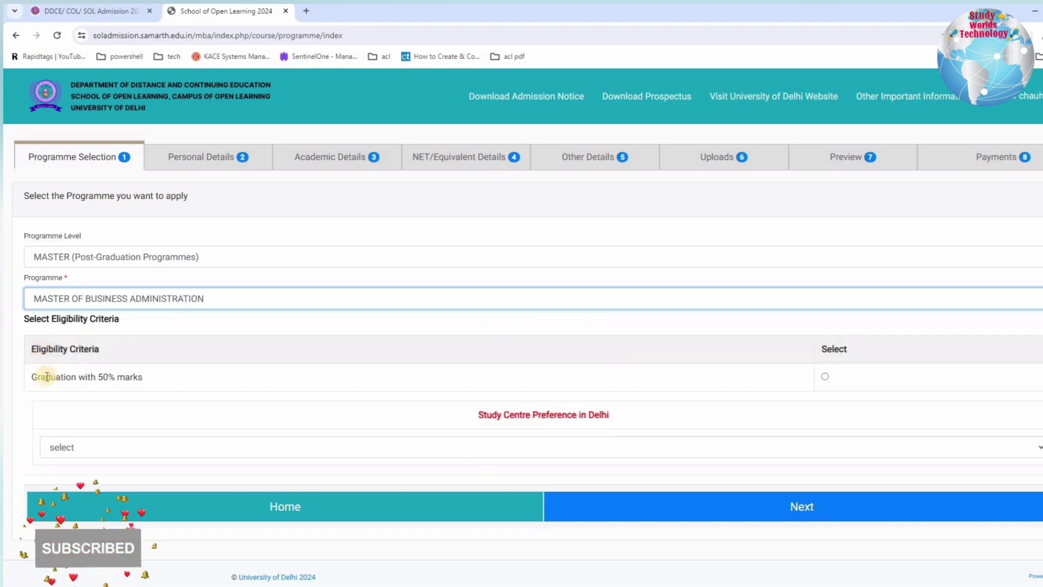
# Select the Graduation with 50% marks eligibility criterion, set the study centre preference to NORTH DELHI, and submit the programme selection
pyautogui.moveTo(154, 377); pyautogui.dragTo(46, 378)
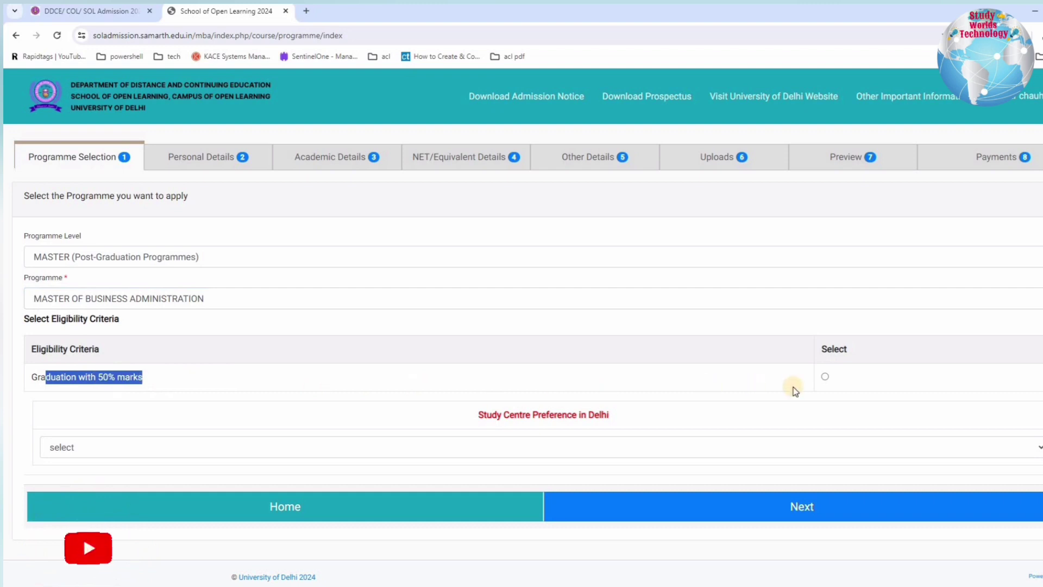
pyautogui.click(826, 377)
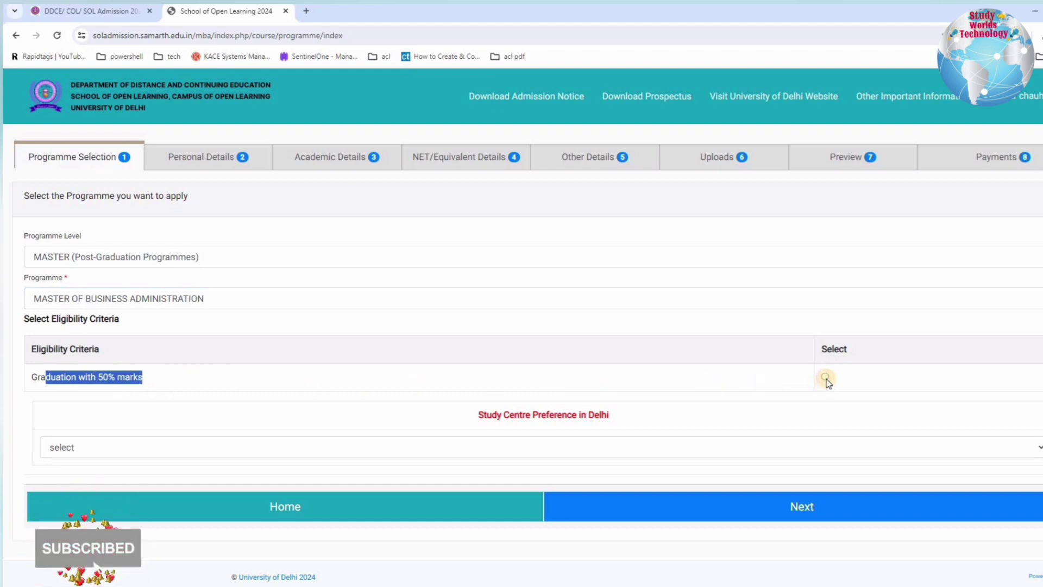
pyautogui.moveTo(525, 416); pyautogui.dragTo(629, 417)
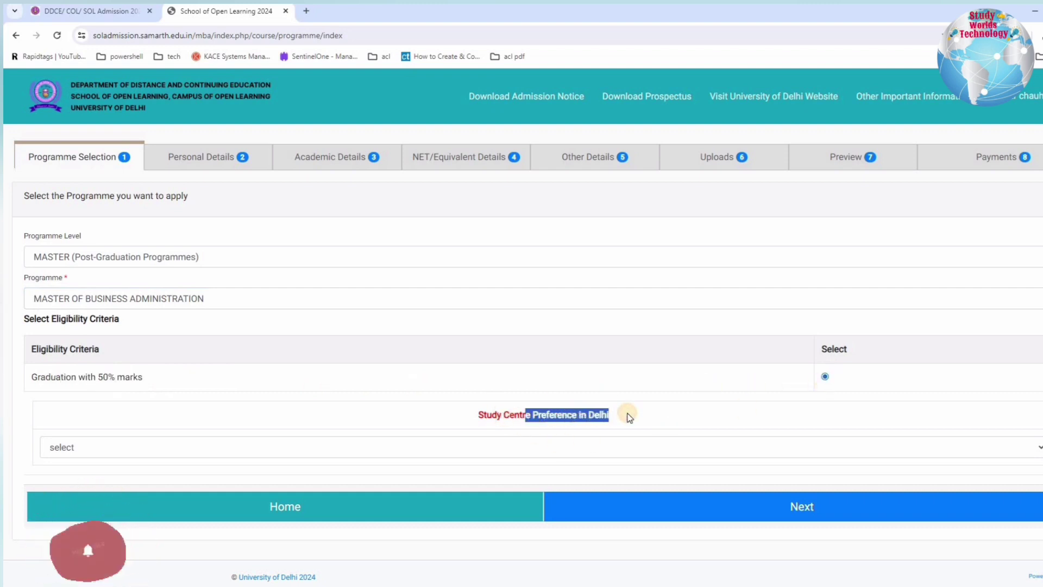
pyautogui.click(373, 451)
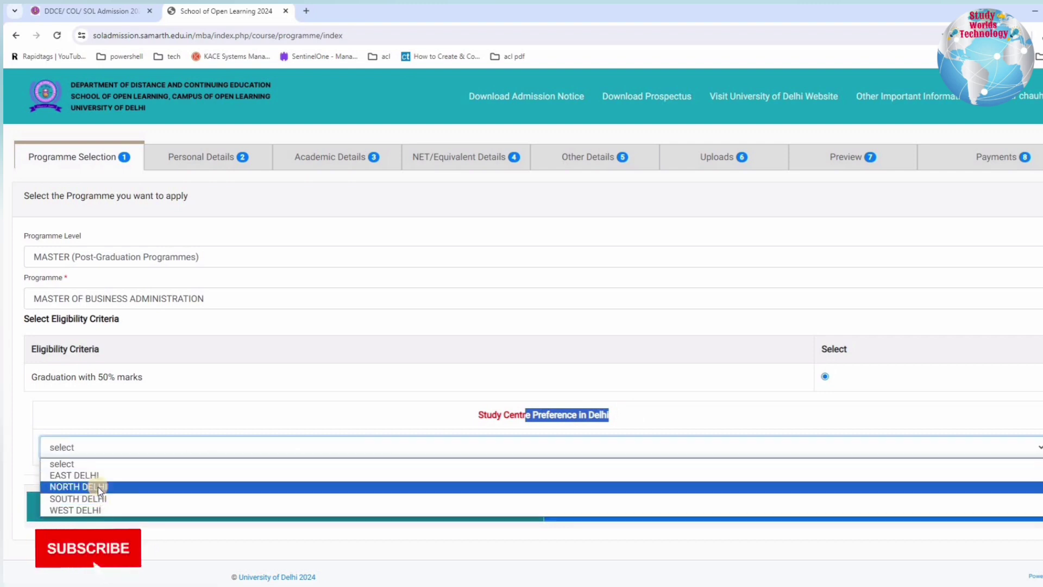
pyautogui.click(98, 486)
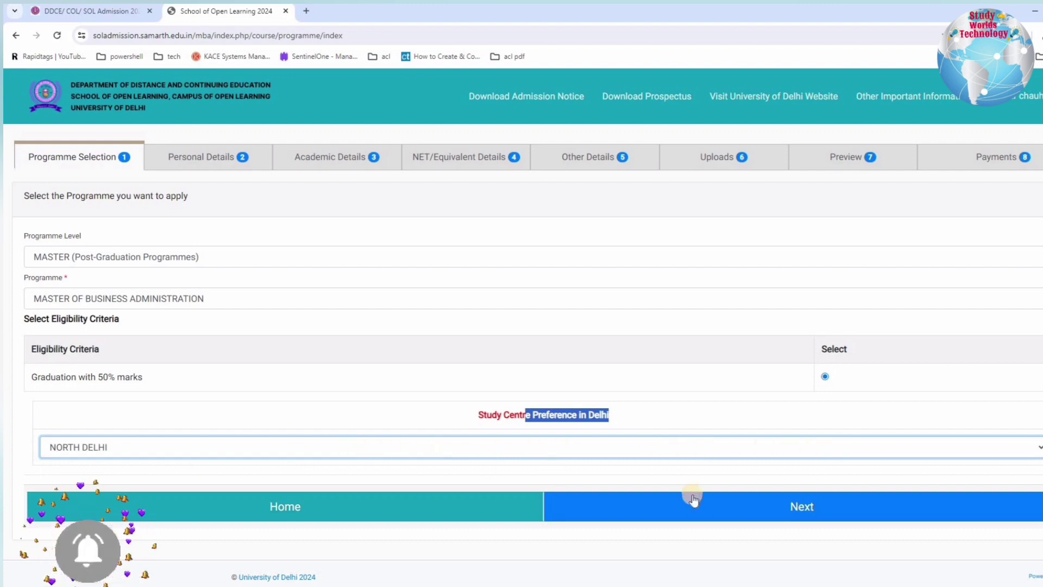
pyautogui.click(735, 503)
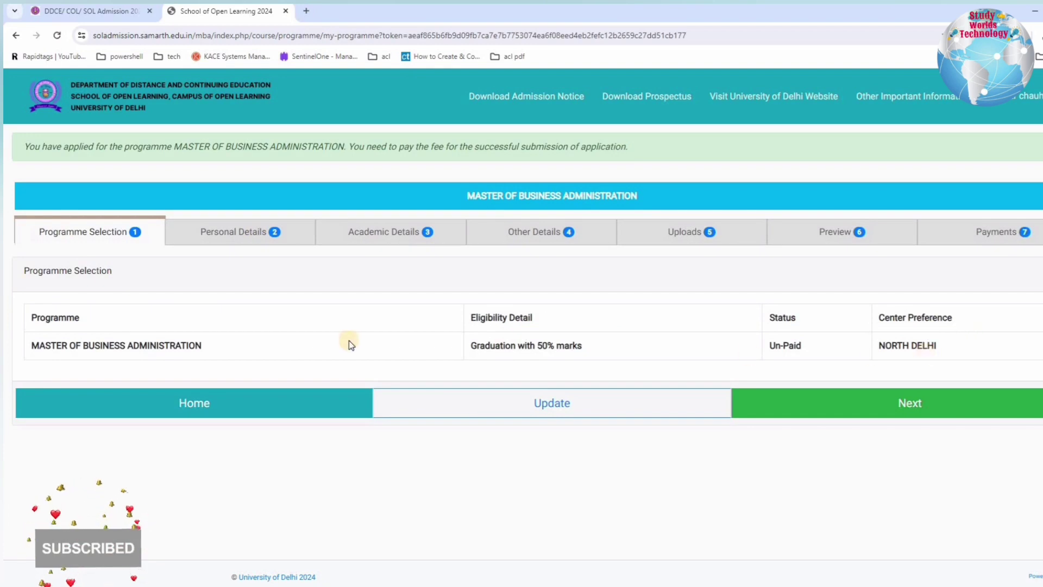
# Proceed through the programme summary and the personal details preview to the academic details form
pyautogui.click(925, 411)
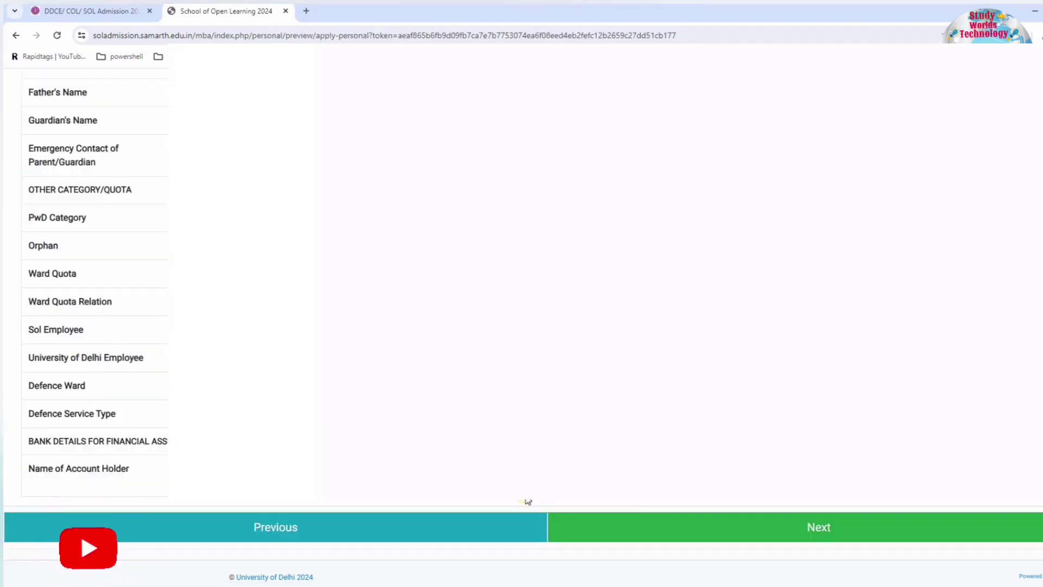
pyautogui.click(848, 532)
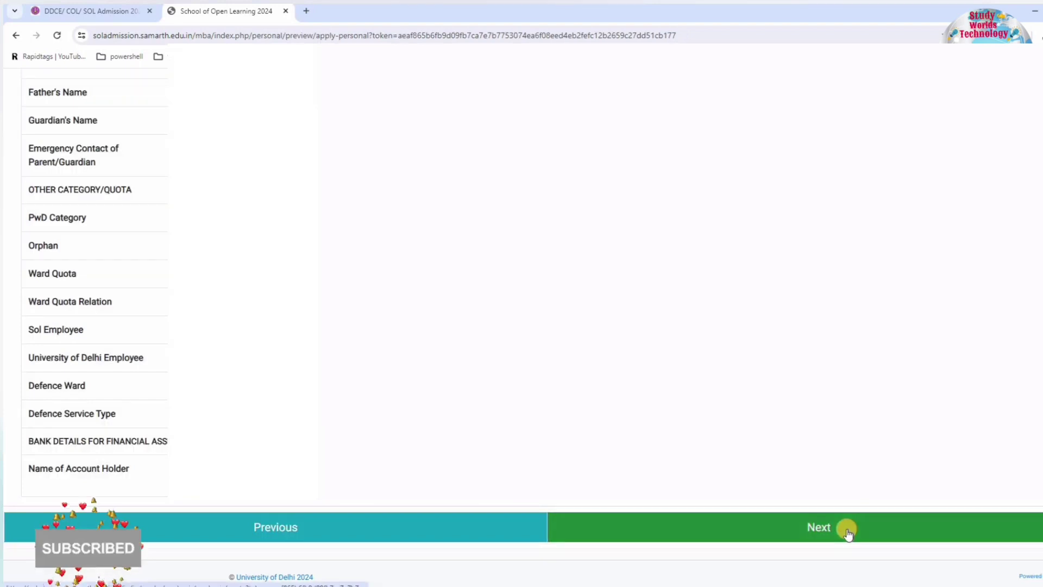
pyautogui.click(847, 533)
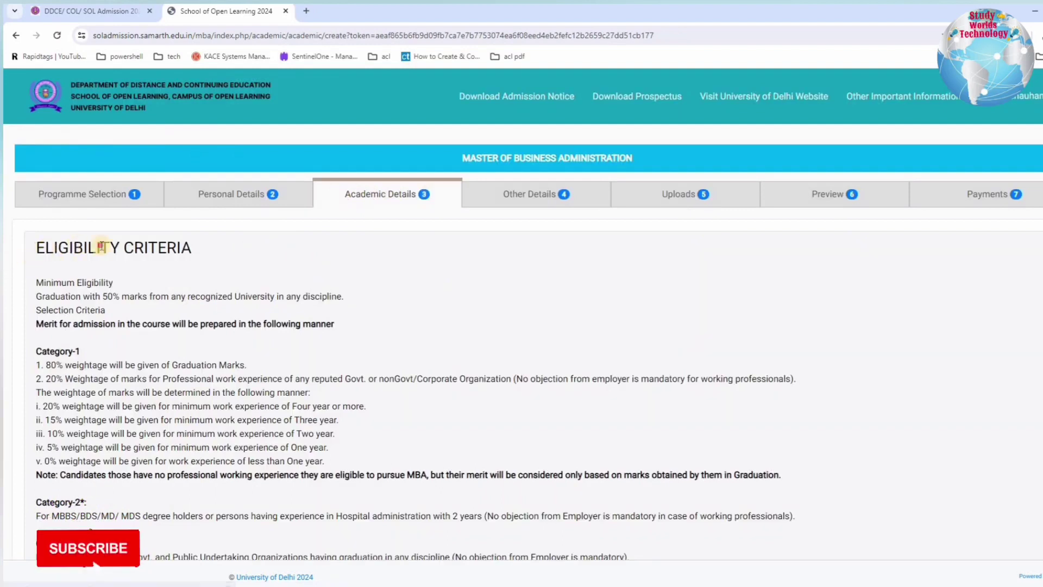
# Read the MBA eligibility criteria, covering minimum eligibility, merit rules, Categories 1 to 4 and the reservation policy note
pyautogui.moveTo(44, 296); pyautogui.dragTo(330, 305)
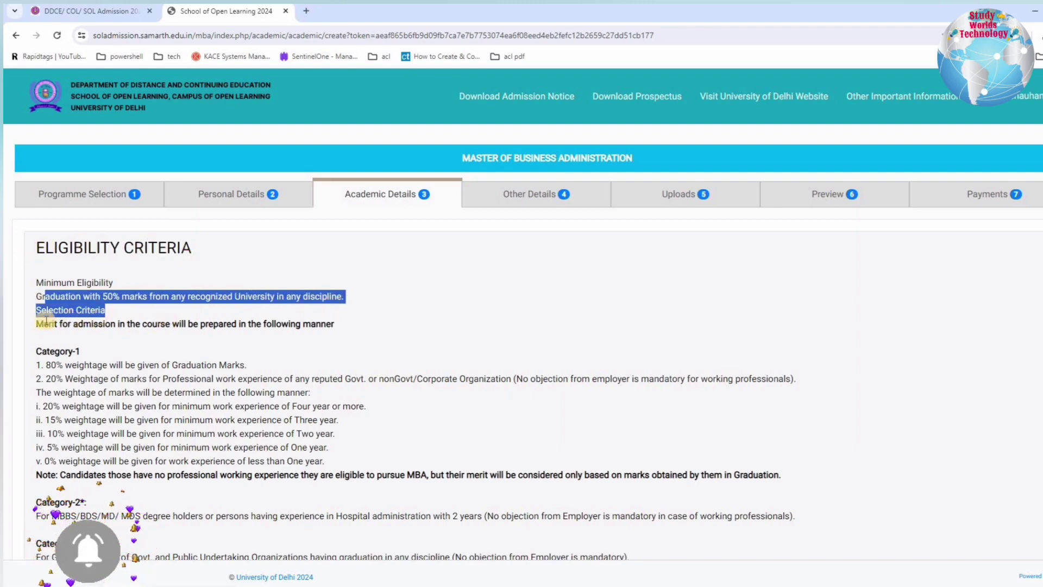
pyautogui.moveTo(43, 324); pyautogui.dragTo(336, 325)
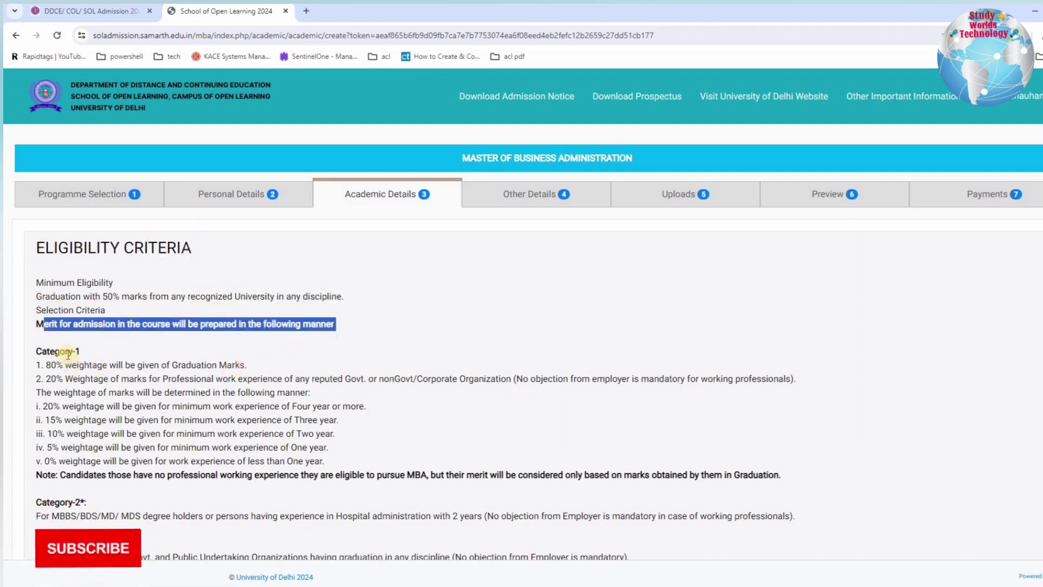
pyautogui.moveTo(50, 351); pyautogui.dragTo(111, 447)
pyautogui.scroll(-3, 109, 434)
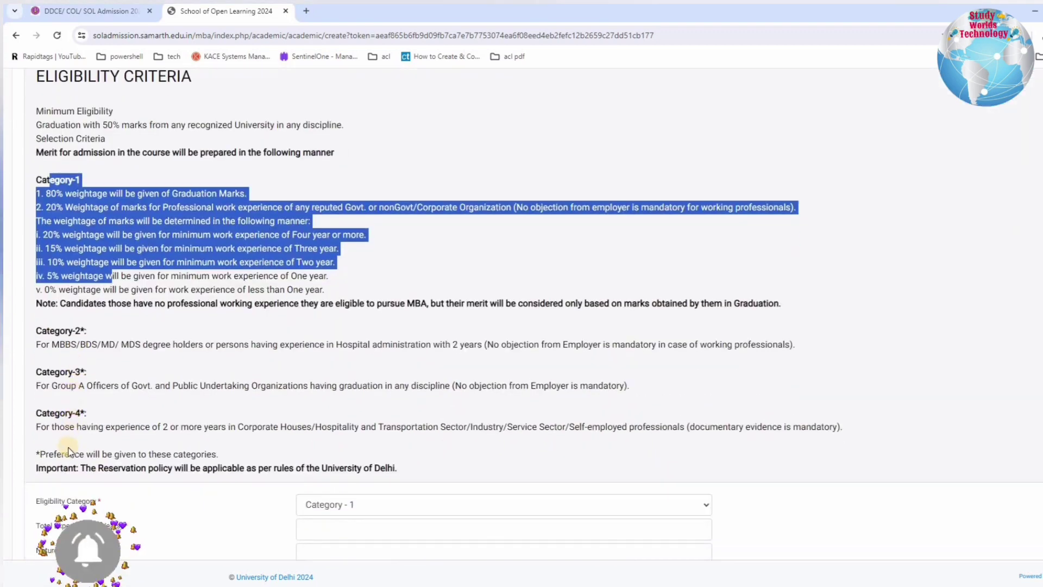
pyautogui.scroll(1, 93, 302)
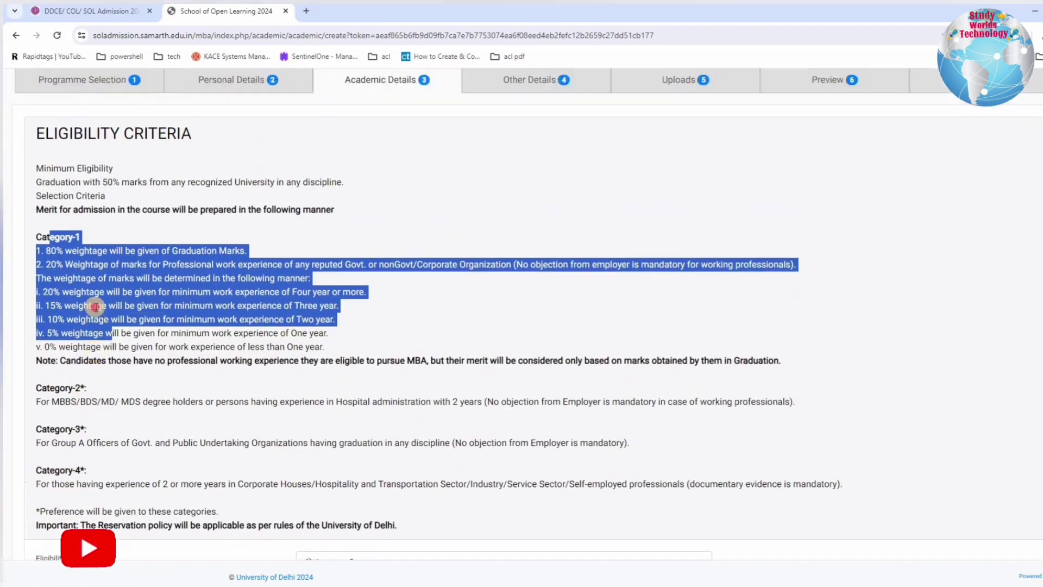
pyautogui.click(88, 272)
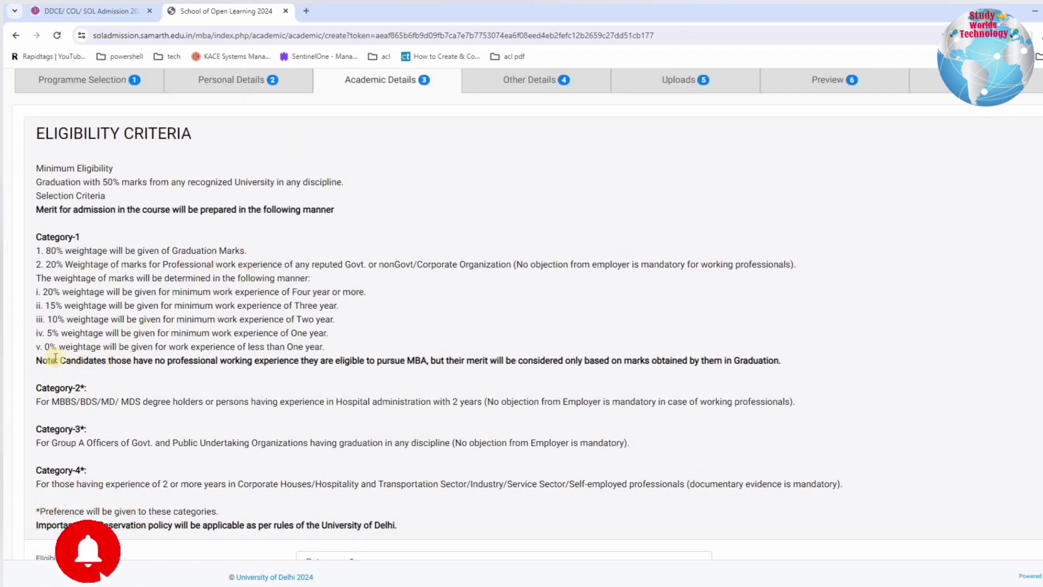
pyautogui.scroll(-2, 128, 354)
pyautogui.moveTo(99, 410); pyautogui.dragTo(397, 410)
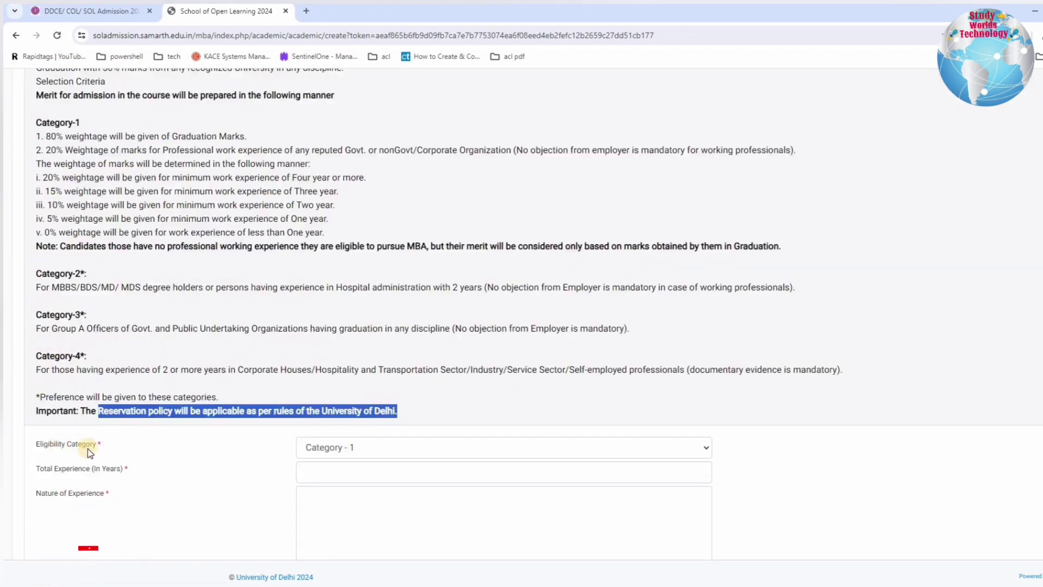
# Compare the eligibility category options with the criteria and keep Category - 1 as the eligibility category
pyautogui.click(424, 449)
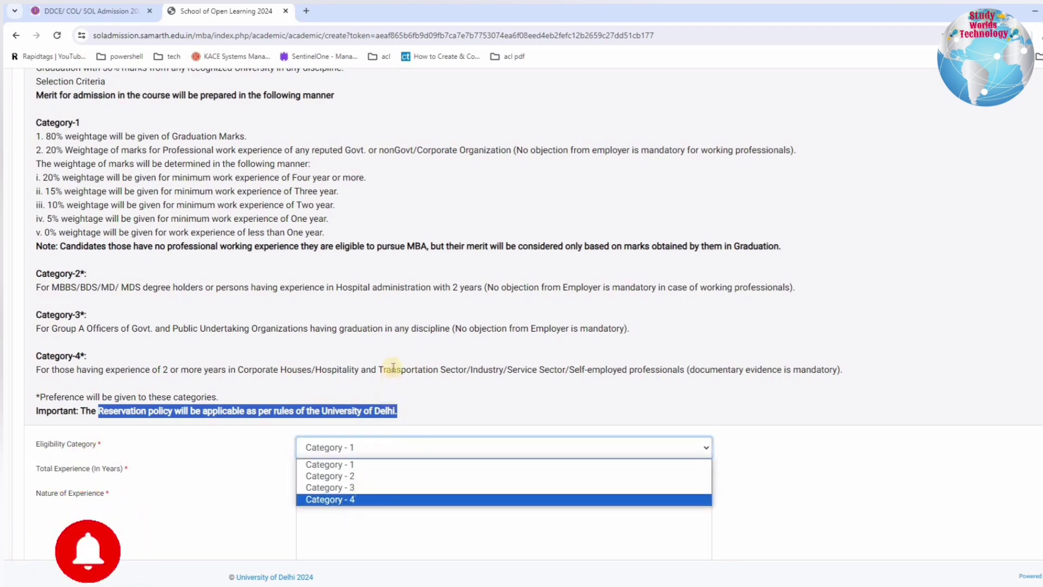
pyautogui.click(93, 152)
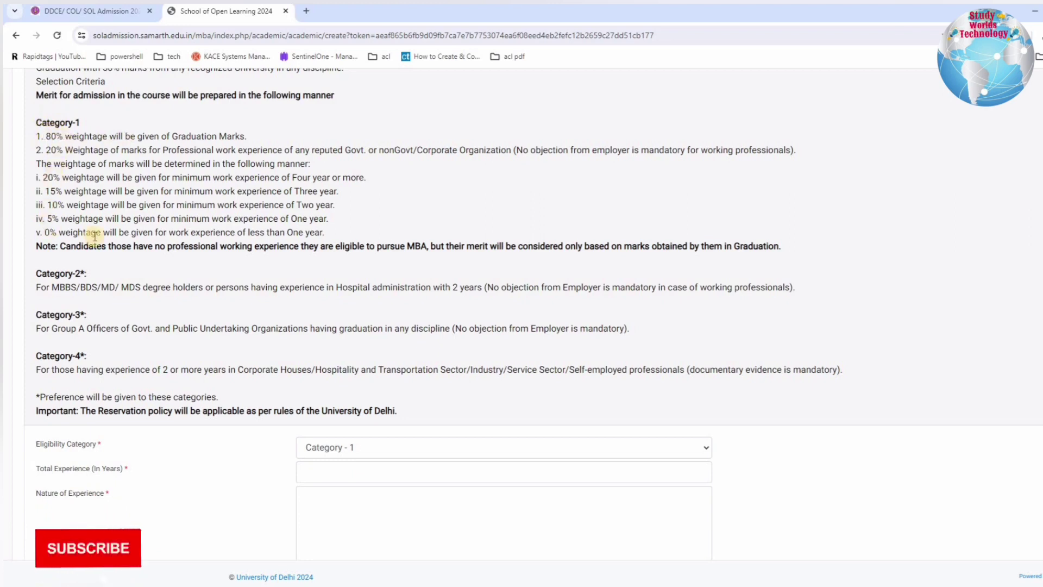
pyautogui.click(339, 447)
pyautogui.scroll(-2, 345, 361)
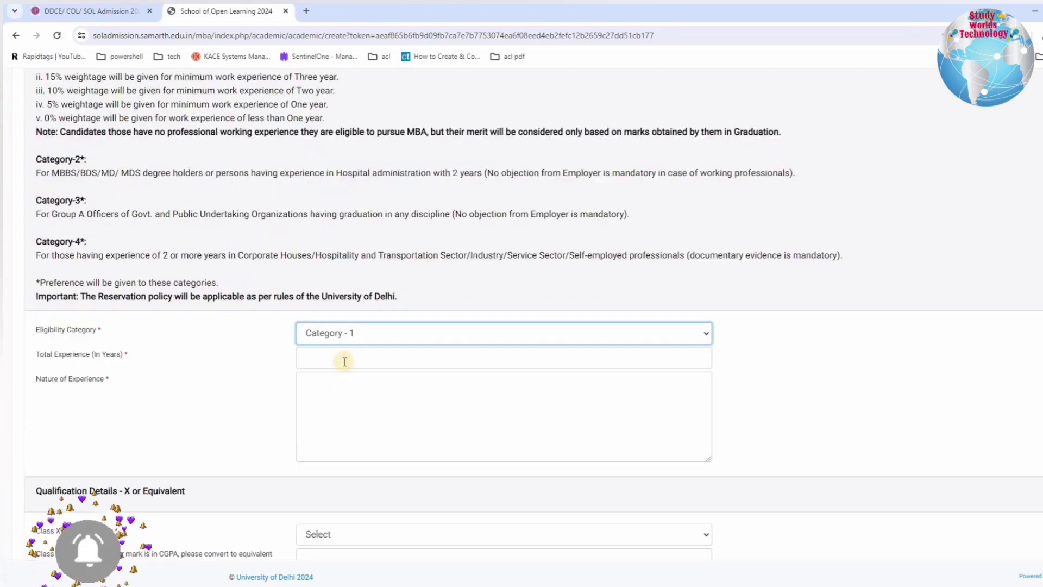
pyautogui.scroll(1, 344, 361)
pyautogui.scroll(1, 345, 361)
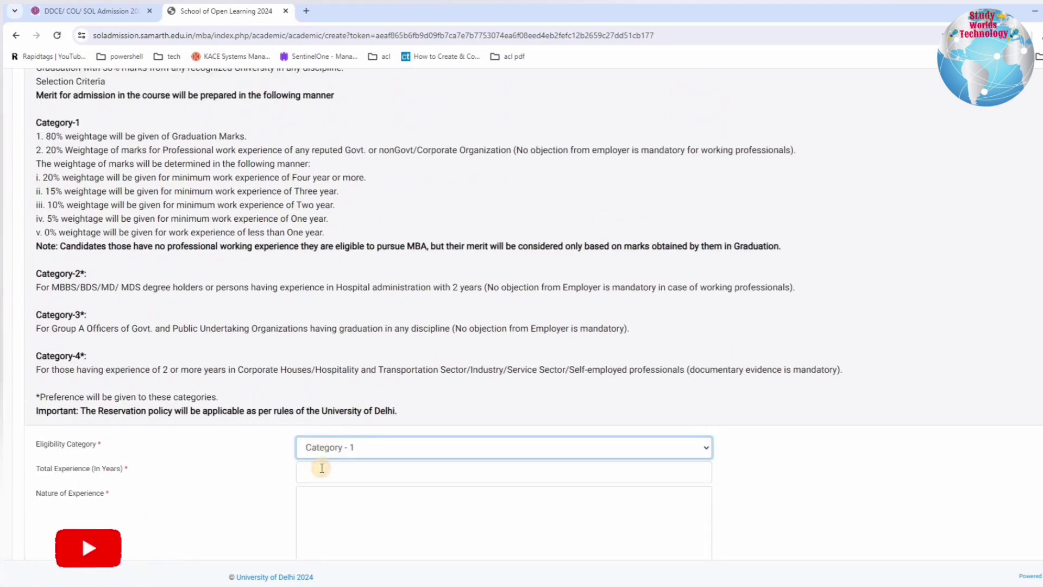
# Enter 0 years of total experience and describe the nature of experience as "fresher"
pyautogui.click(321, 468)
pyautogui.write('0')
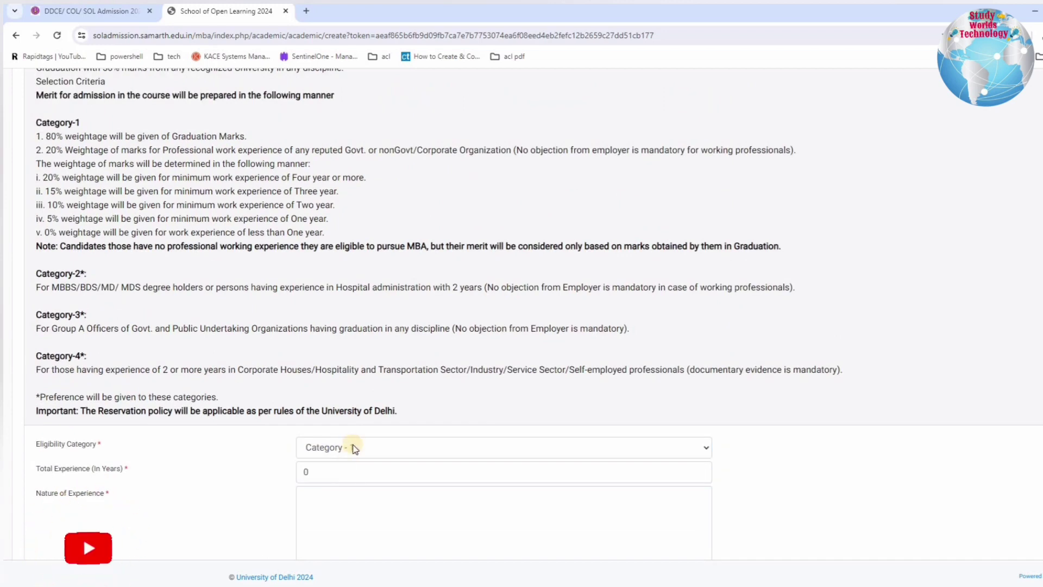
pyautogui.scroll(-2, 127, 194)
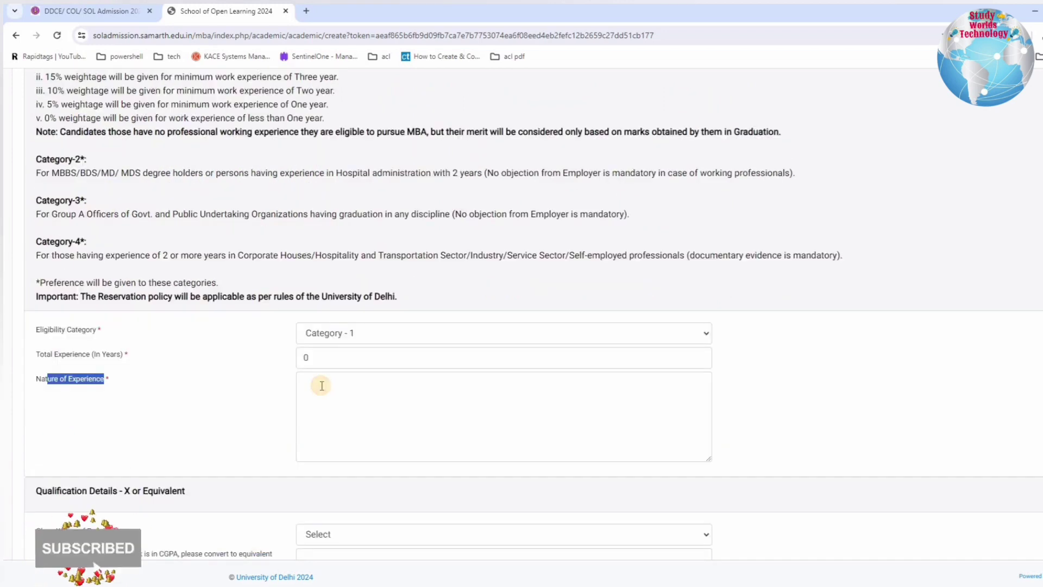
pyautogui.click(322, 385)
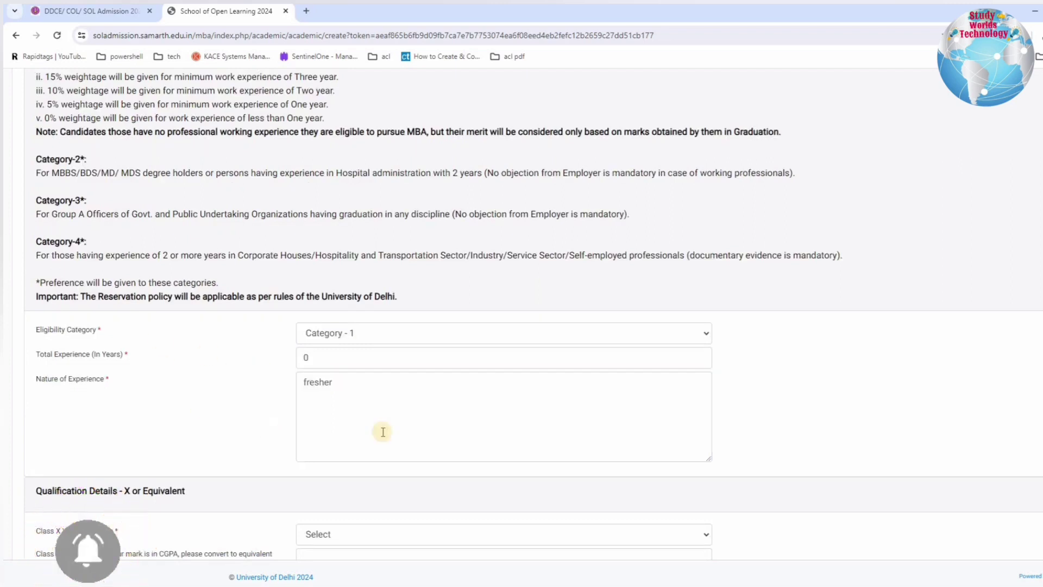
# Set the Class X year of passing to 2019 and the Class X percentage to 68.12
pyautogui.scroll(-4, 394, 429)
pyautogui.moveTo(185, 262); pyautogui.dragTo(48, 262)
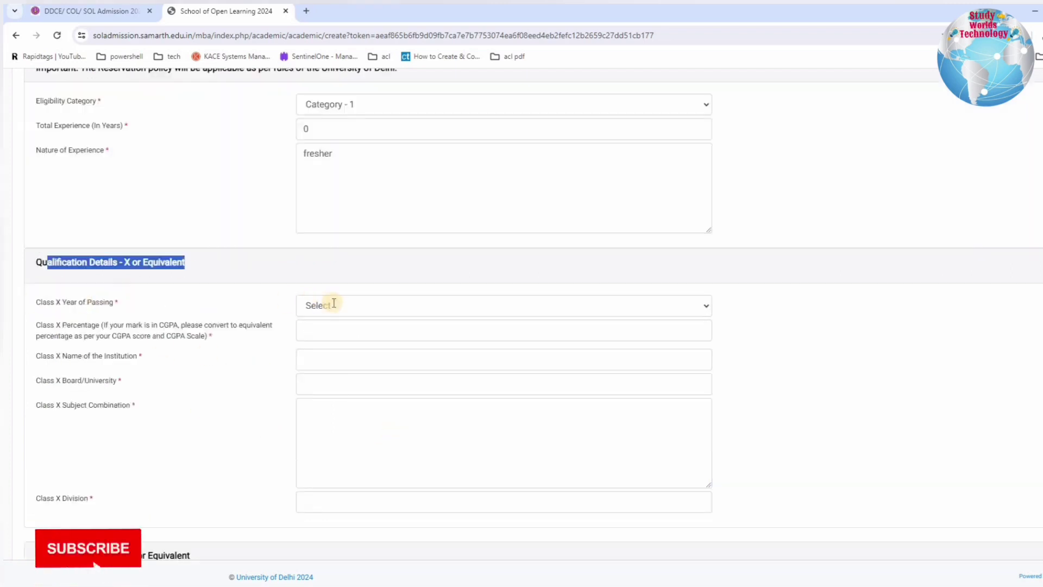
pyautogui.scroll(-1, 334, 303)
pyautogui.moveTo(163, 245); pyautogui.dragTo(91, 244)
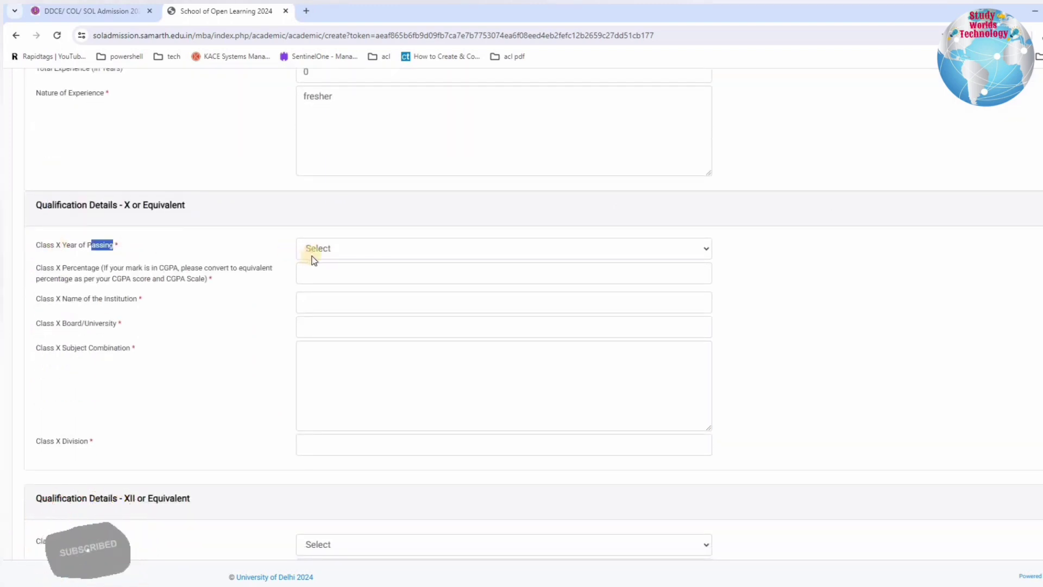
pyautogui.click(319, 250)
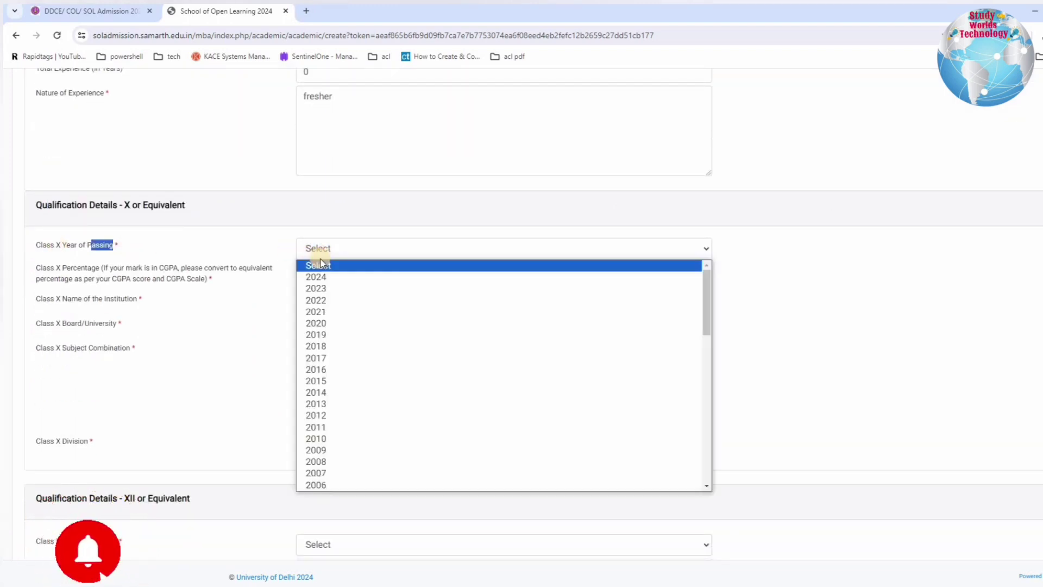
pyautogui.click(316, 335)
pyautogui.moveTo(42, 268); pyautogui.dragTo(208, 280)
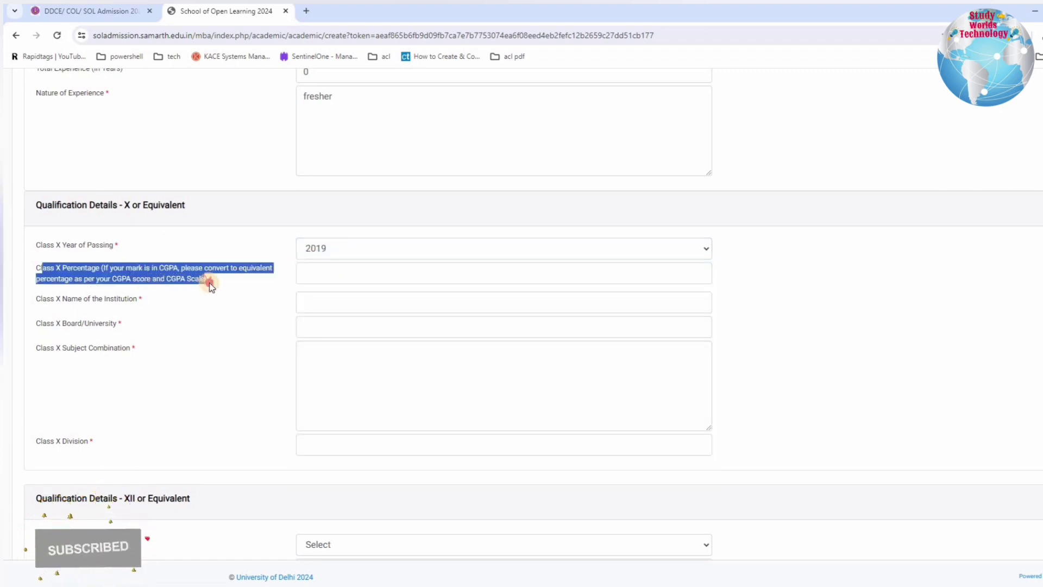
pyautogui.click(337, 276)
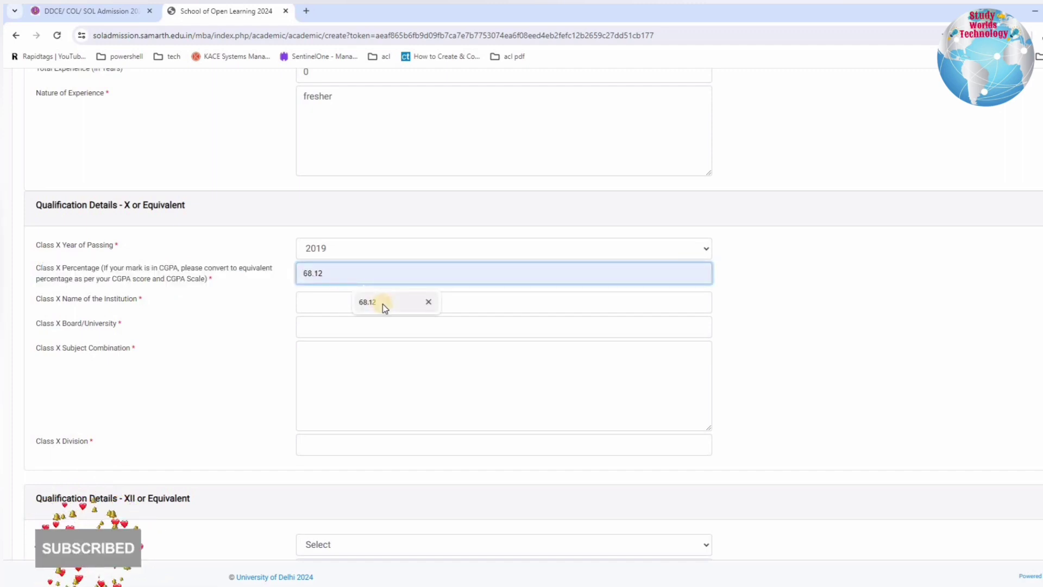
pyautogui.click(383, 303)
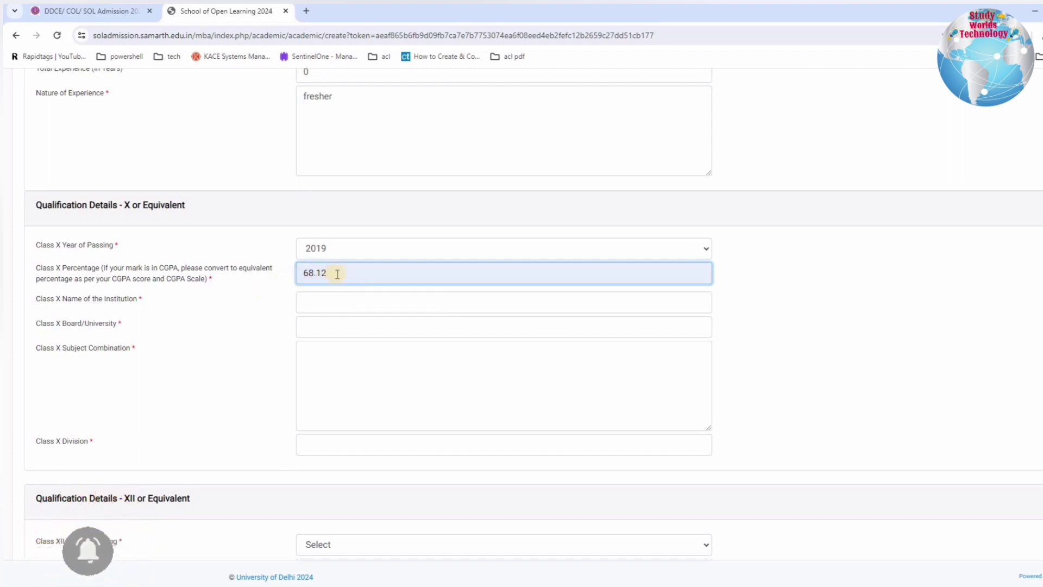
# Go over the Class X institution, board and subject combination fields and set the Class X division to "first"
pyautogui.moveTo(37, 298); pyautogui.dragTo(330, 302)
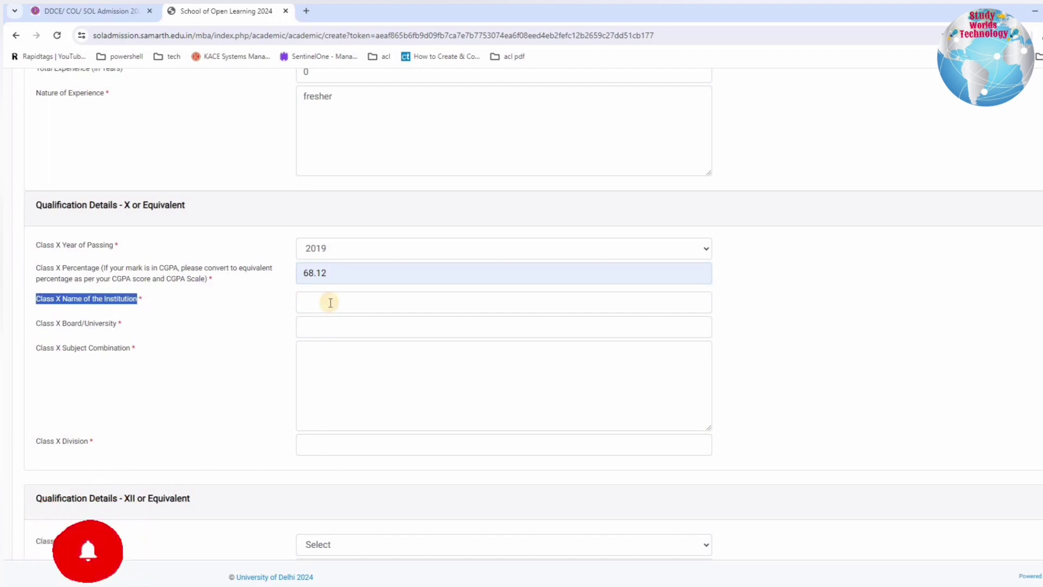
pyautogui.moveTo(51, 326); pyautogui.dragTo(315, 322)
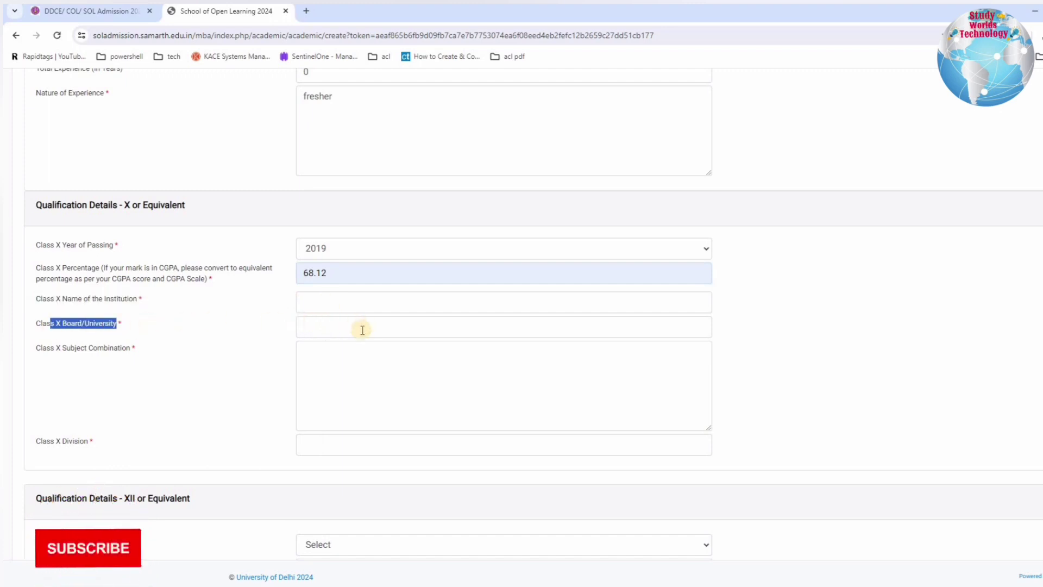
pyautogui.moveTo(62, 347); pyautogui.dragTo(346, 364)
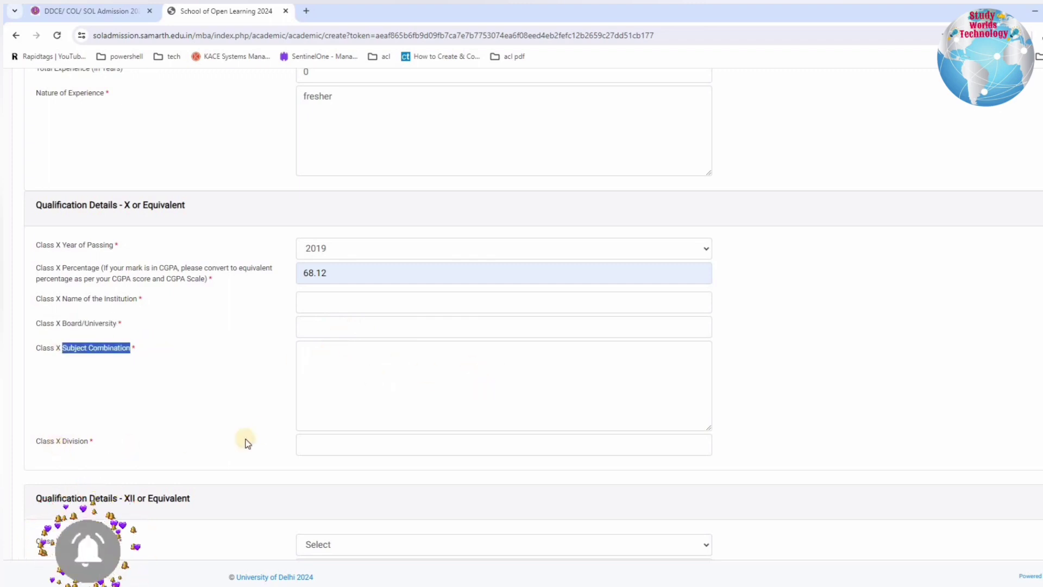
pyautogui.click(323, 450)
pyautogui.click(372, 474)
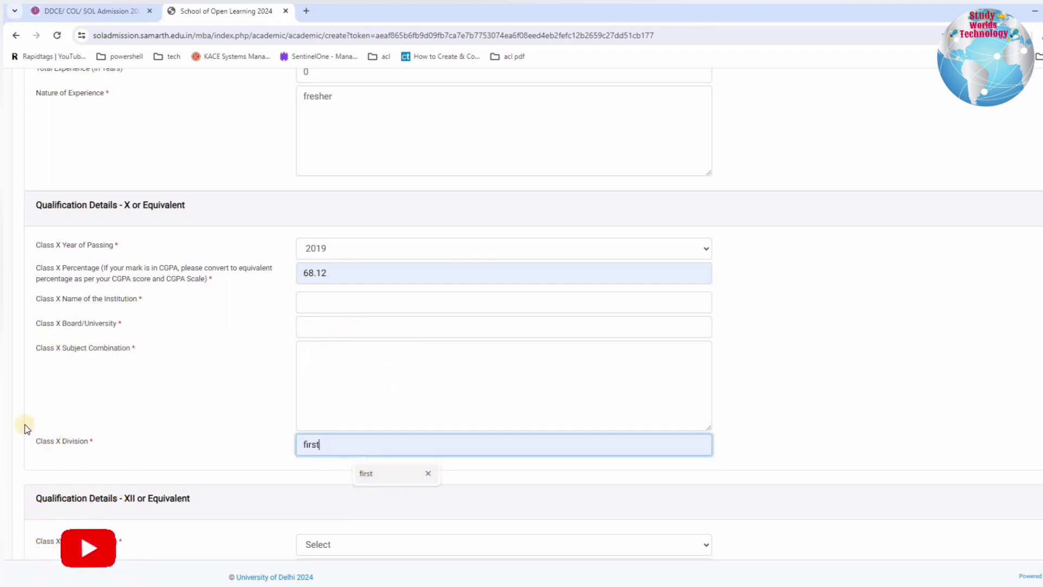
# Set the Class XII year of passing to 2021 and the Class XII percentage to 72.00
pyautogui.scroll(-6, 256, 340)
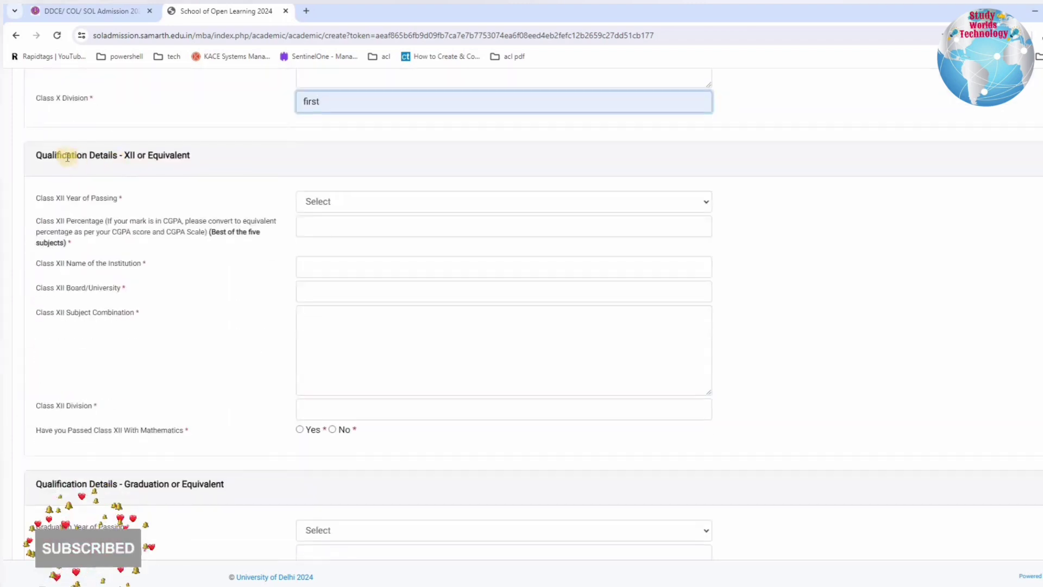
pyautogui.moveTo(43, 155); pyautogui.dragTo(206, 156)
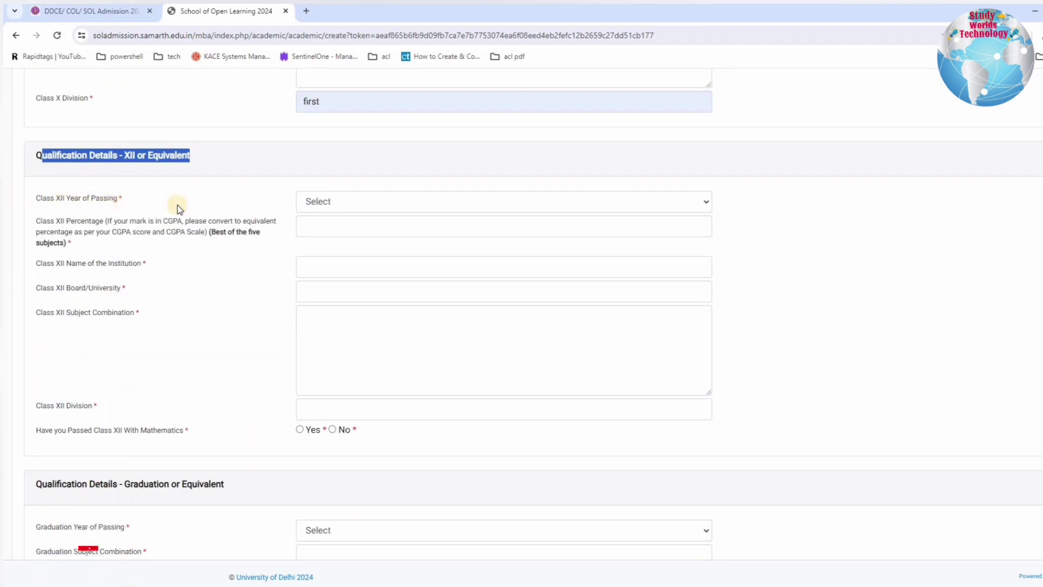
pyautogui.click(344, 207)
pyautogui.click(326, 266)
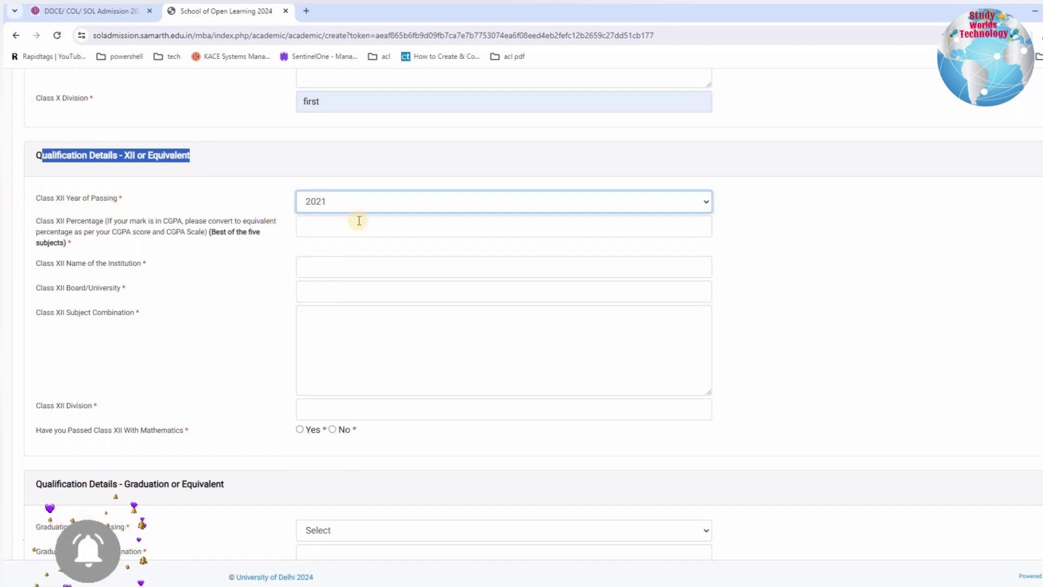
pyautogui.click(62, 232)
pyautogui.write('72.00')
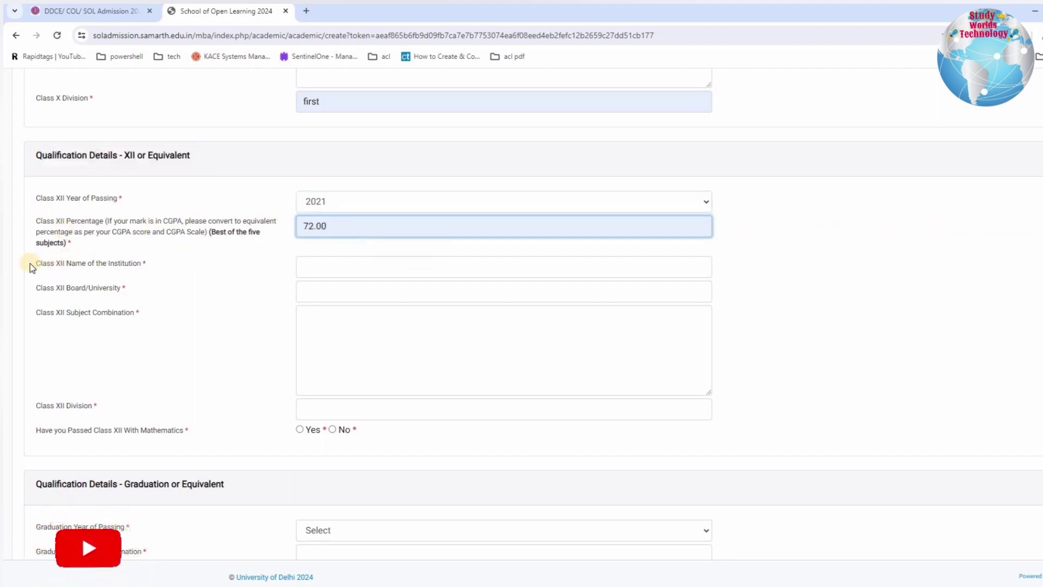
# Set the Class XII division to "first" and answer Yes to having passed Class XII with Mathematics
pyautogui.moveTo(37, 264); pyautogui.dragTo(157, 265)
pyautogui.moveTo(46, 289); pyautogui.dragTo(137, 289)
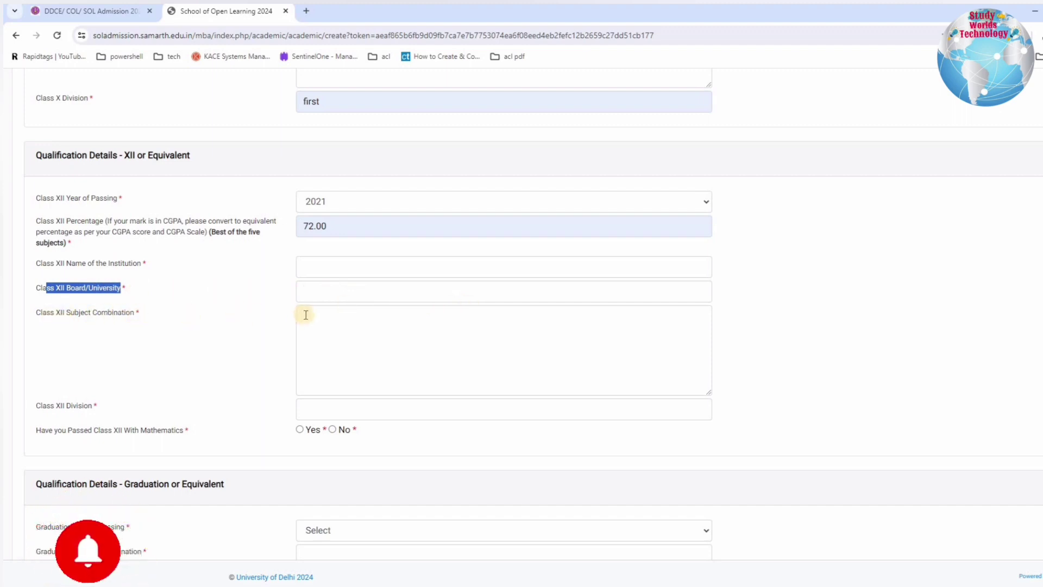
pyautogui.moveTo(86, 405); pyautogui.dragTo(359, 402)
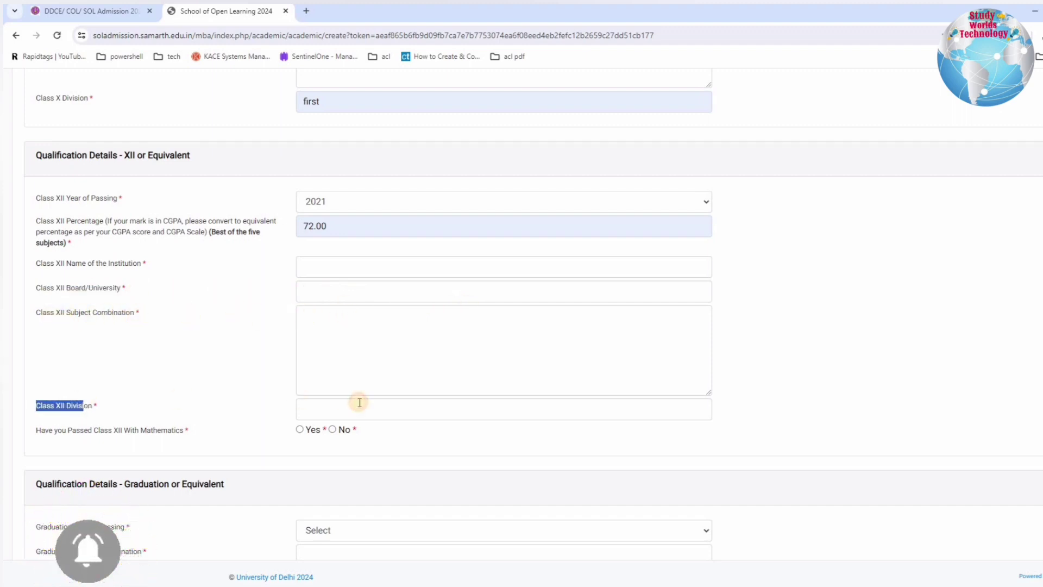
pyautogui.click(363, 416)
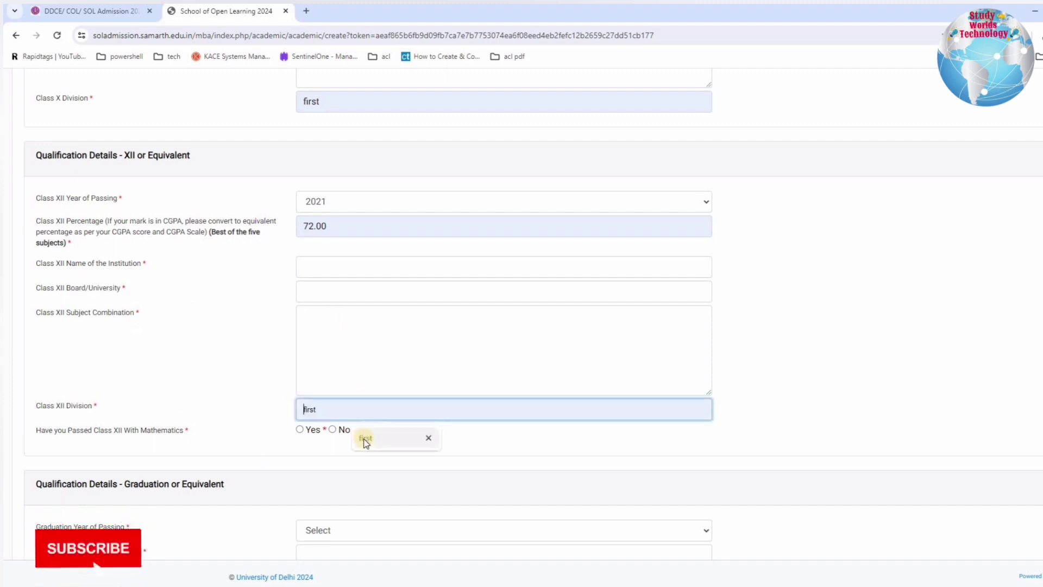
pyautogui.click(365, 440)
pyautogui.moveTo(61, 430); pyautogui.dragTo(190, 438)
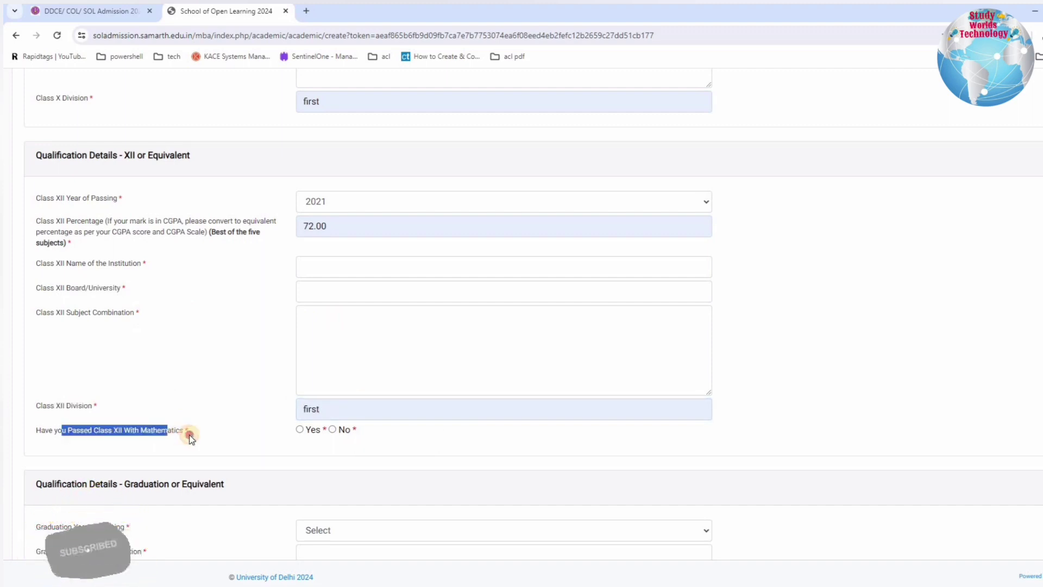
pyautogui.click(330, 429)
# Set the graduation year of passing to 2024 and answer No to having passed graduation with Honours
pyautogui.scroll(-5, 408, 442)
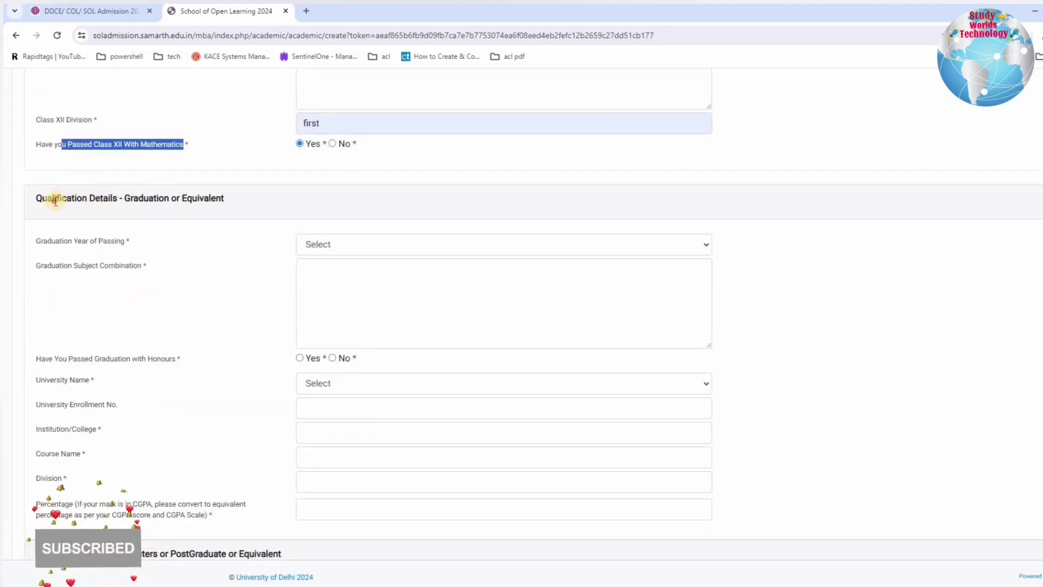
pyautogui.moveTo(54, 199); pyautogui.dragTo(231, 213)
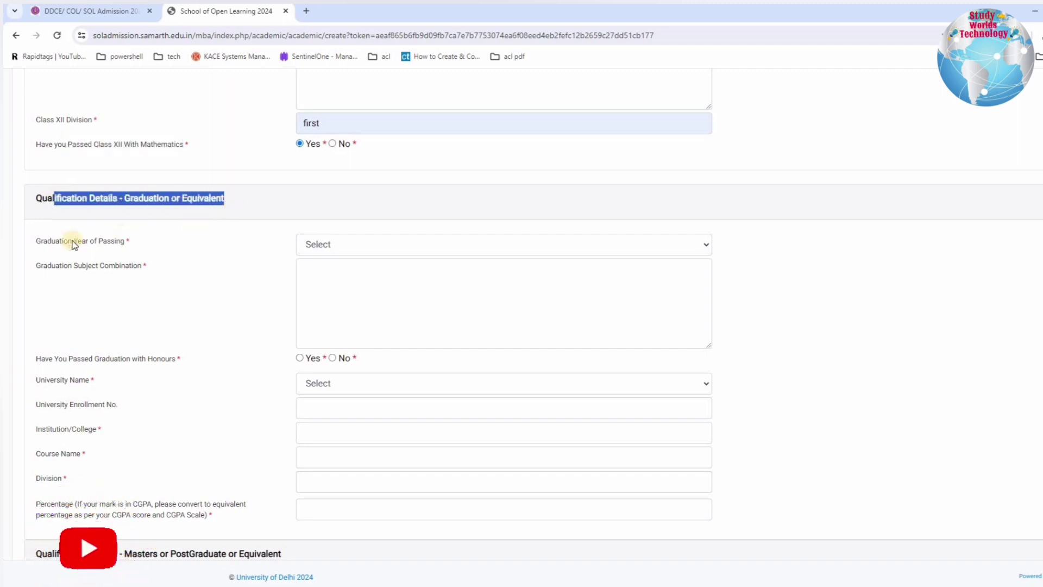
pyautogui.moveTo(53, 242); pyautogui.dragTo(330, 245)
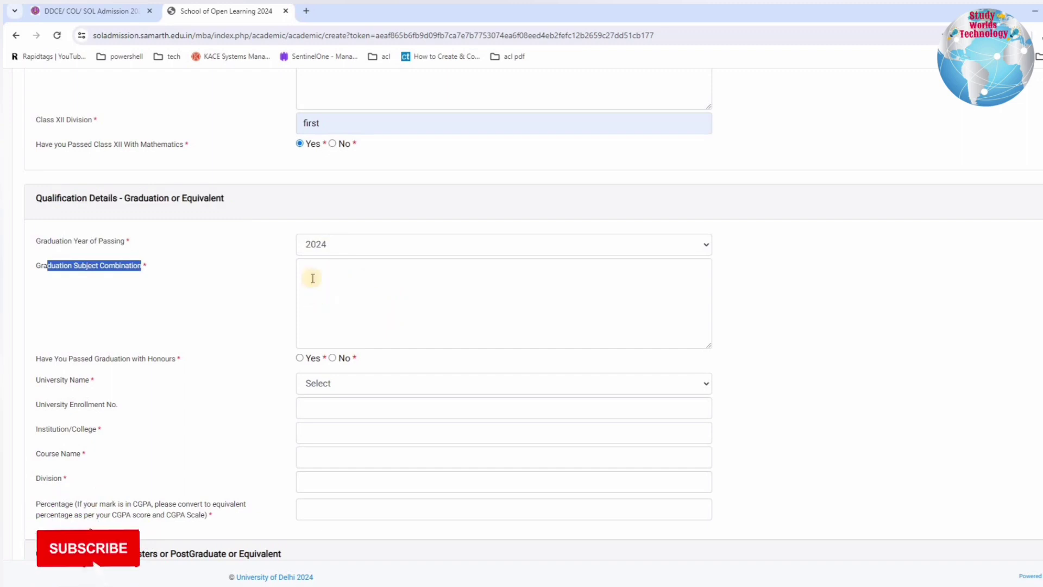
pyautogui.moveTo(118, 359); pyautogui.dragTo(45, 358)
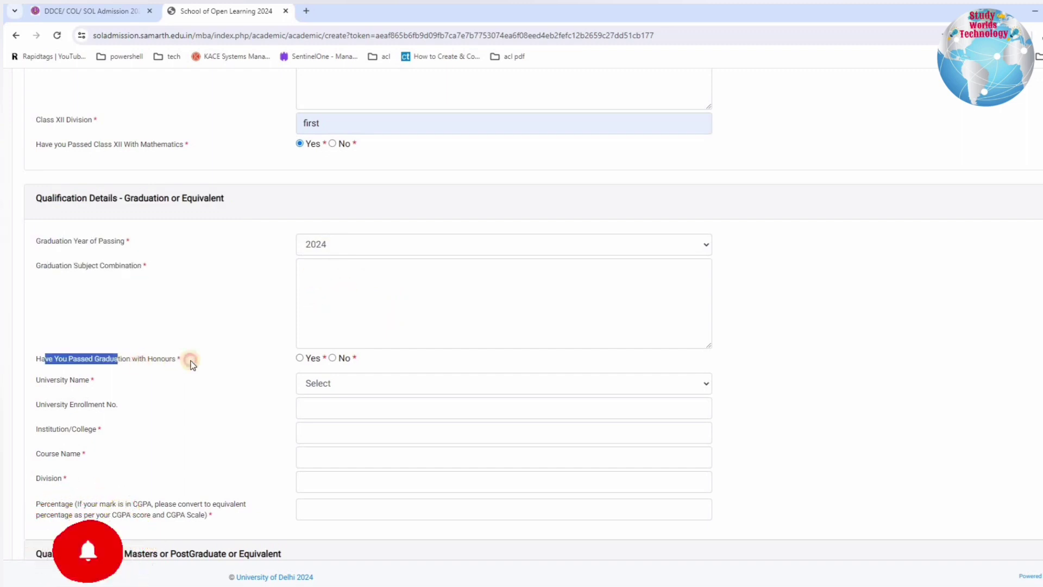
pyautogui.moveTo(191, 363); pyautogui.dragTo(259, 364)
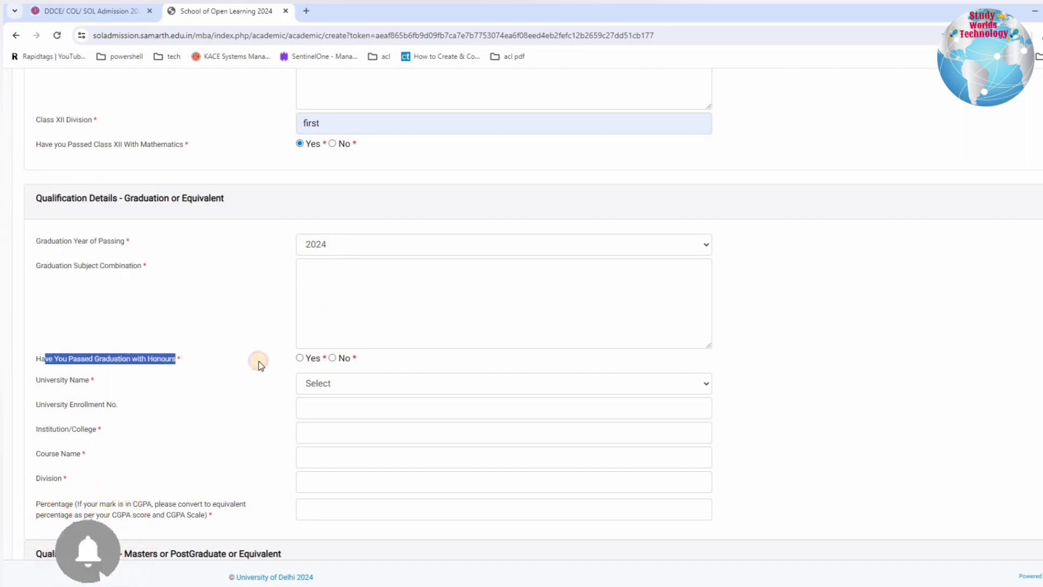
pyautogui.click(333, 358)
# Choose Other as the graduation university and enter "ccs university" as the other university name
pyautogui.moveTo(56, 380); pyautogui.dragTo(315, 387)
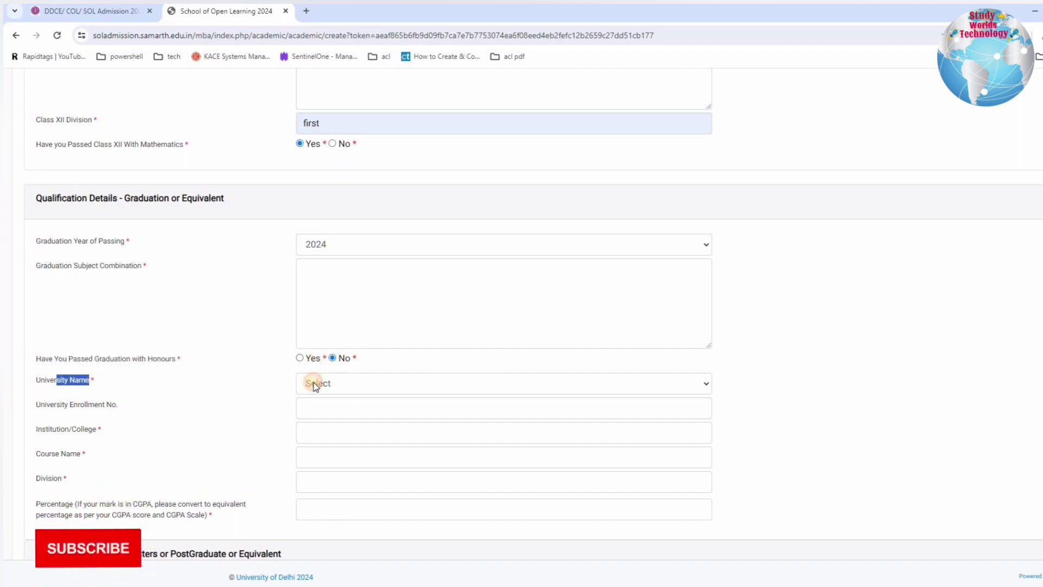
pyautogui.click(314, 384)
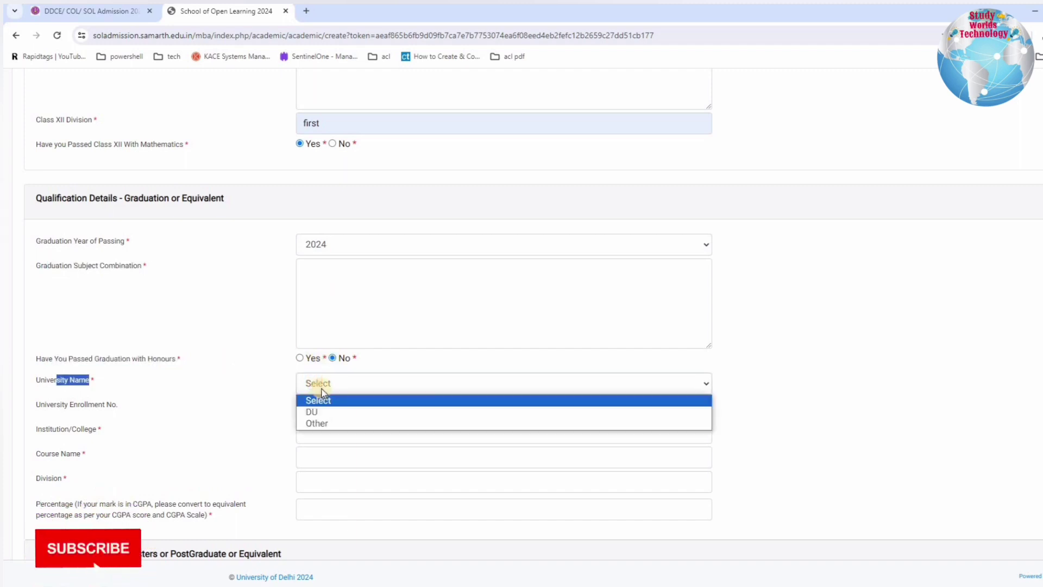
pyautogui.click(323, 424)
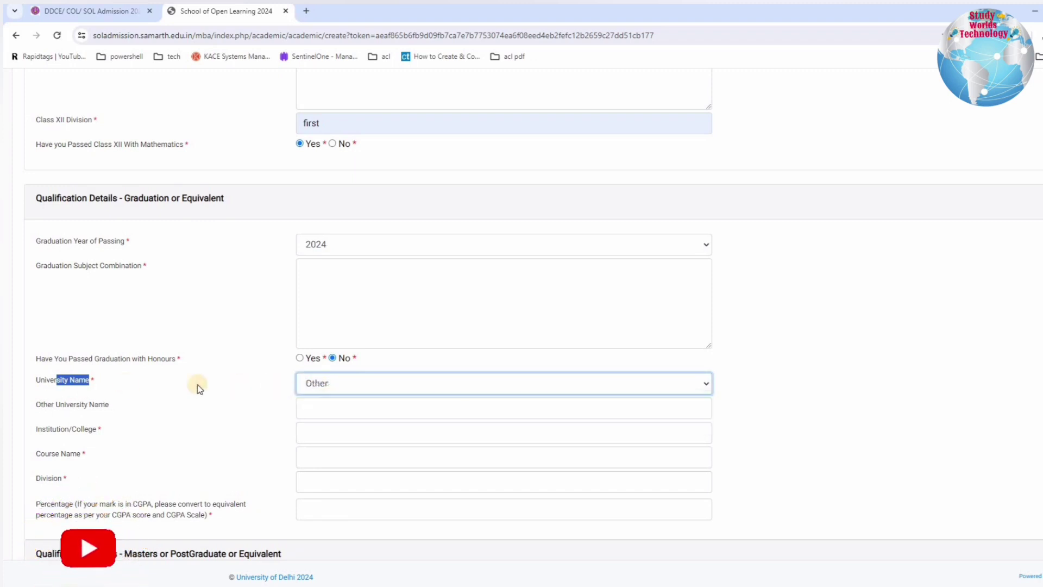
pyautogui.press('Tab')
pyautogui.write('ccs university')
# Enter "bba" as the graduation course name and "first" as the graduation division
pyautogui.moveTo(106, 429); pyautogui.dragTo(60, 430)
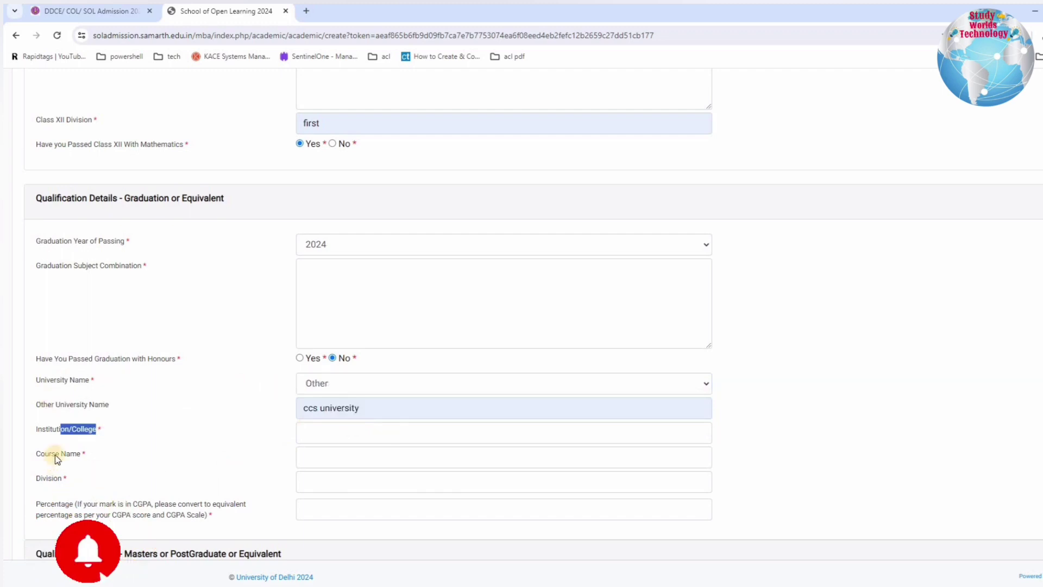
pyautogui.moveTo(123, 456); pyautogui.dragTo(56, 454)
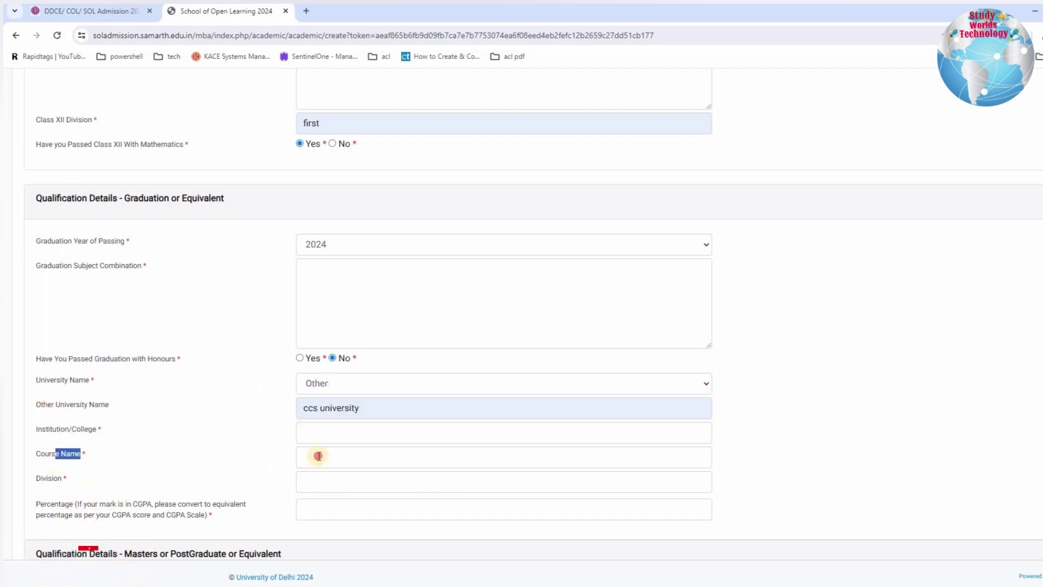
pyautogui.click(318, 455)
pyautogui.write('bba')
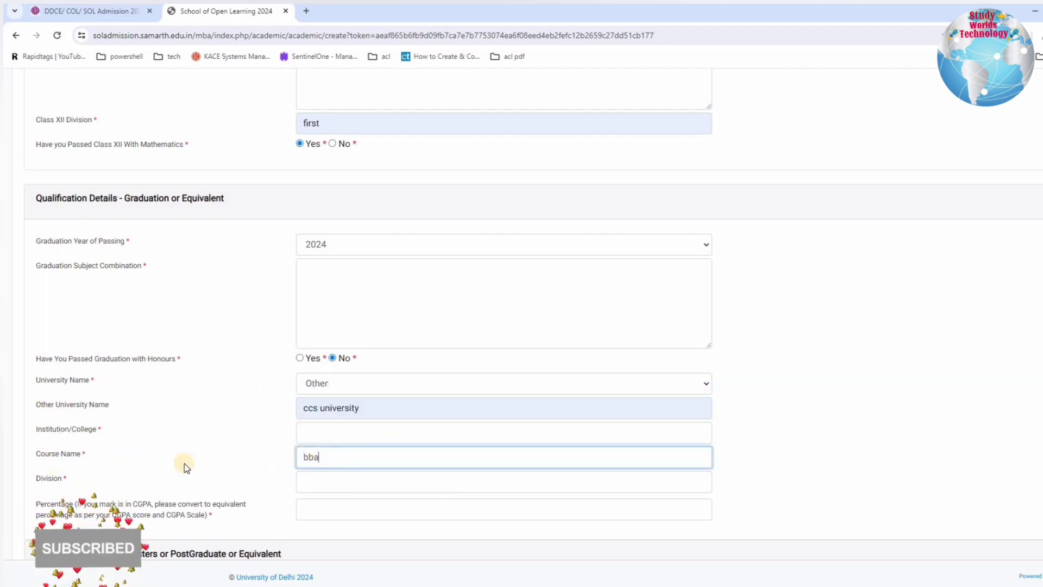
pyautogui.press('Tab')
pyautogui.click(364, 509)
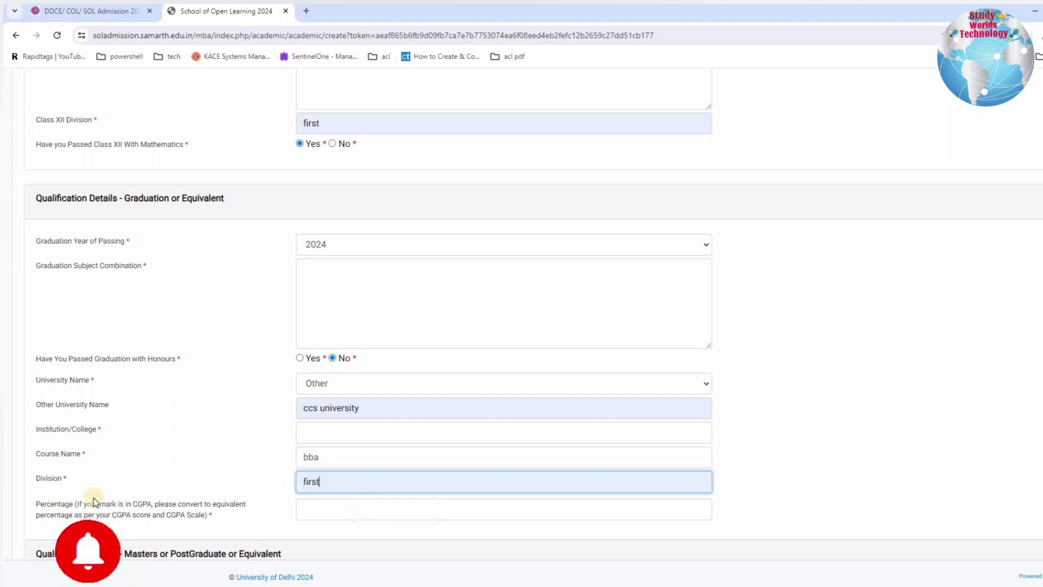
# Read the CGPA conversion note and set the graduation percentage to 72.12
pyautogui.moveTo(66, 505); pyautogui.dragTo(206, 515)
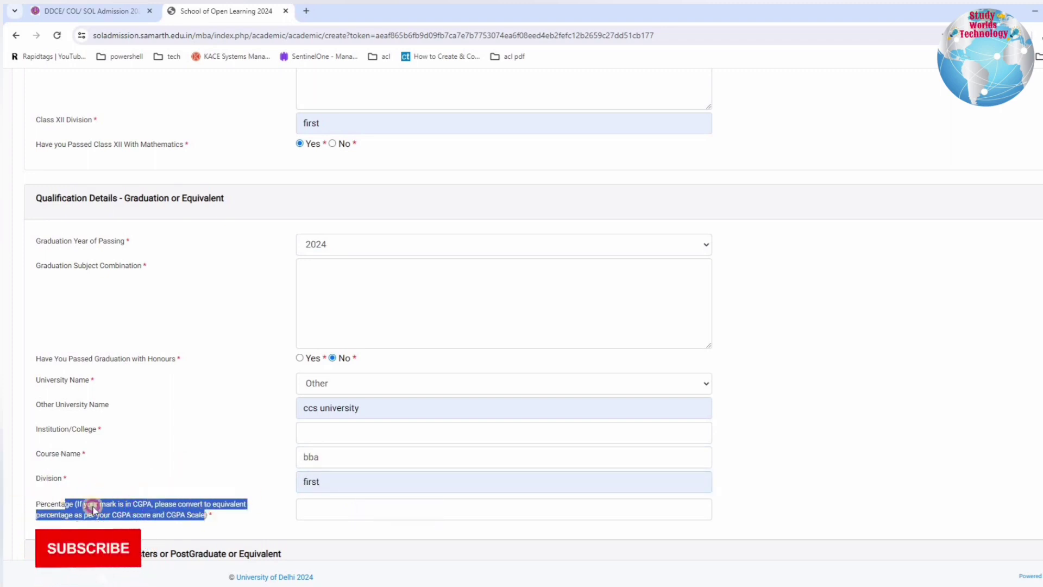
pyautogui.click(187, 519)
pyautogui.moveTo(40, 503); pyautogui.dragTo(208, 519)
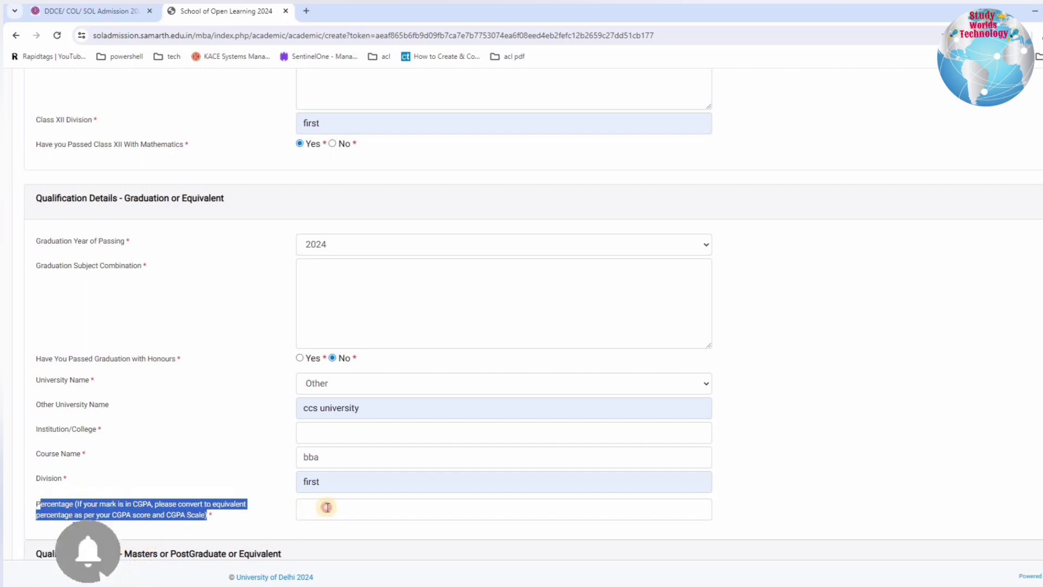
pyautogui.click(327, 508)
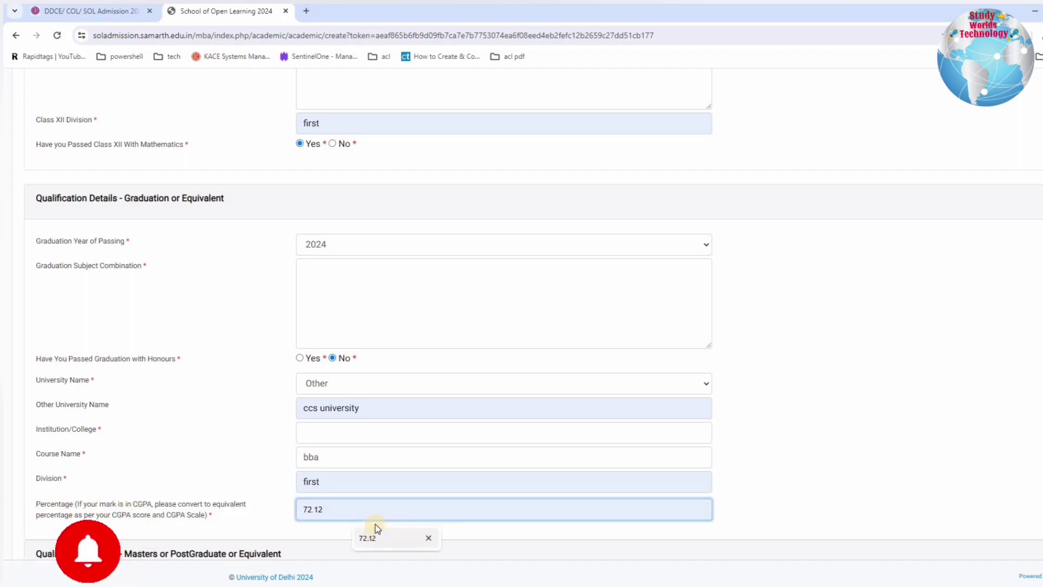
pyautogui.press('Escape')
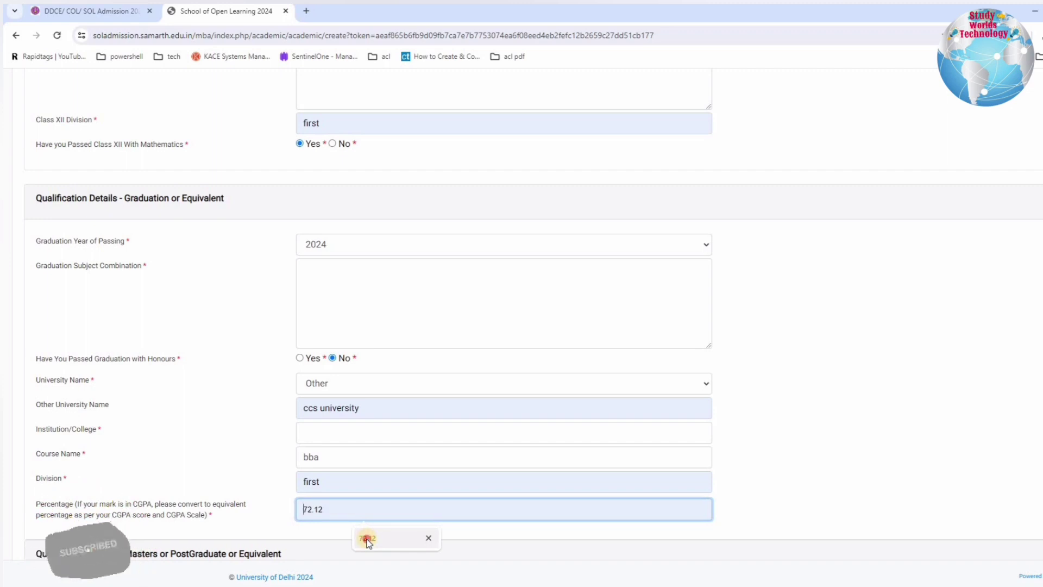
# Leave the Masters or PostGraduate qualification section blank and save the academic details
pyautogui.scroll(-7, 148, 515)
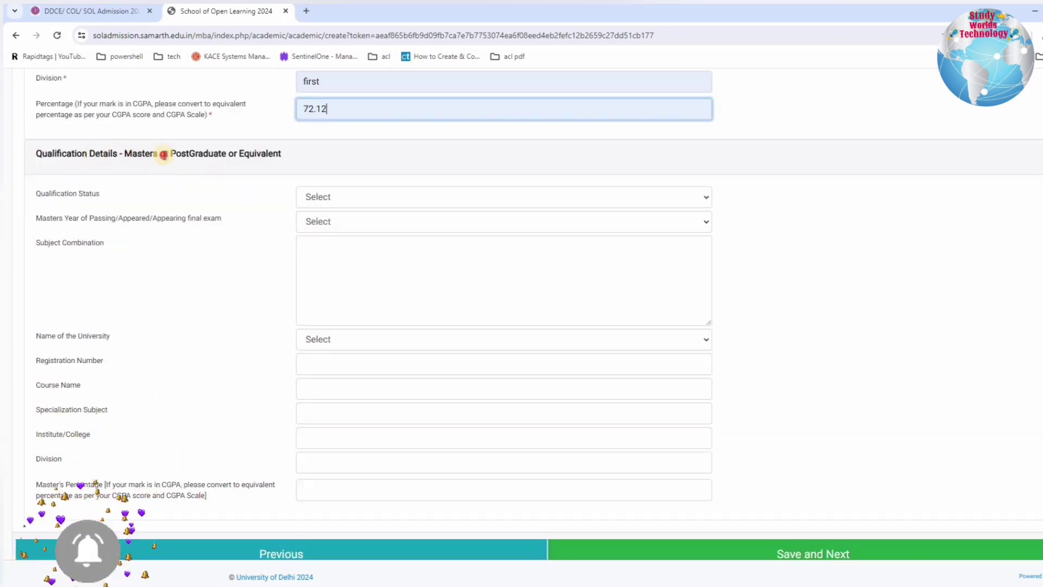
pyautogui.moveTo(48, 153); pyautogui.dragTo(286, 155)
pyautogui.click(111, 157)
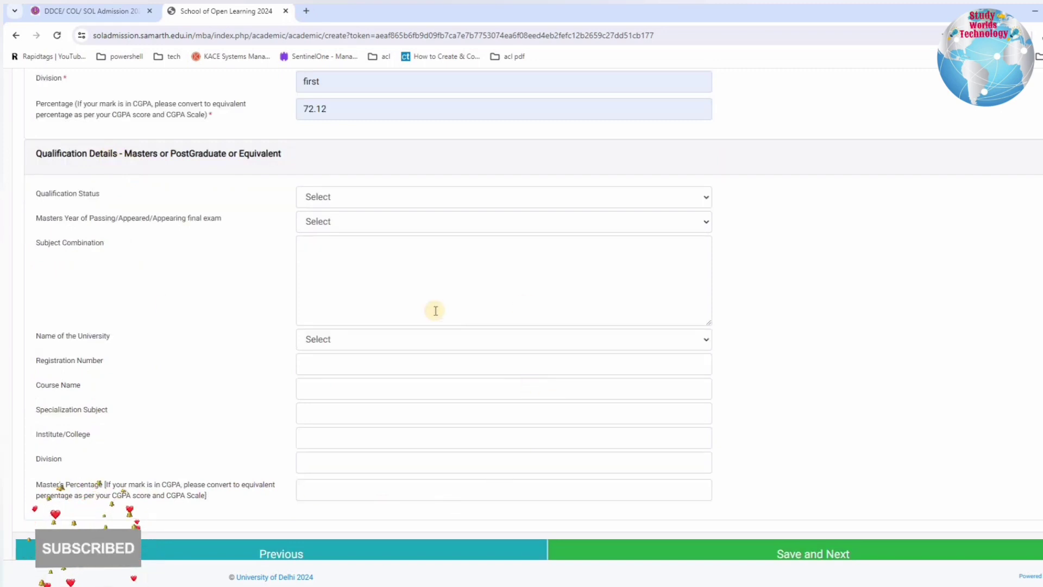
pyautogui.scroll(-1, 804, 526)
pyautogui.click(804, 526)
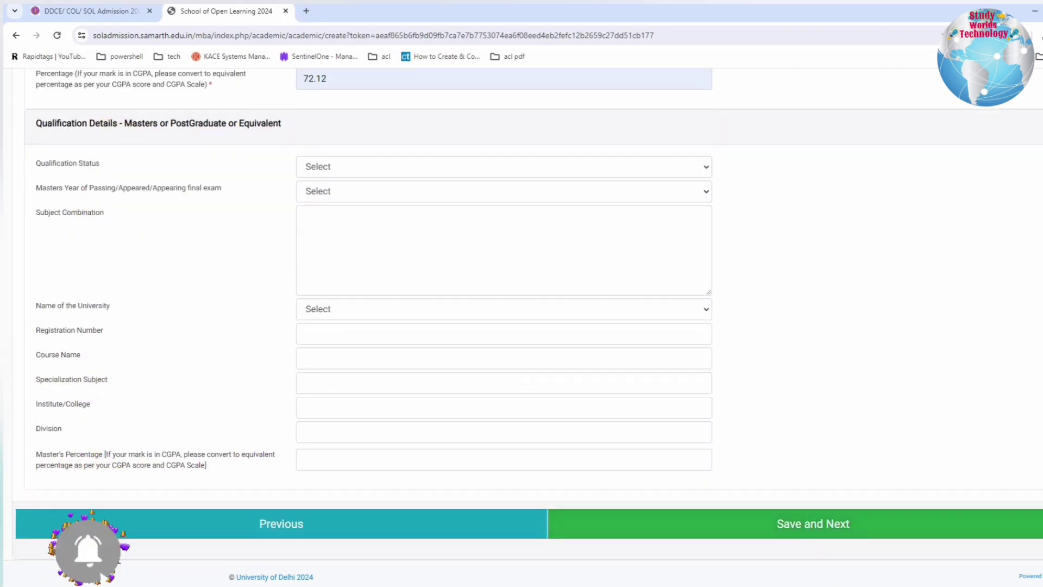
# Continue past the academic summary and Other Details to the Uploads section and review its file instructions and document list
pyautogui.scroll(-1, 546, 430)
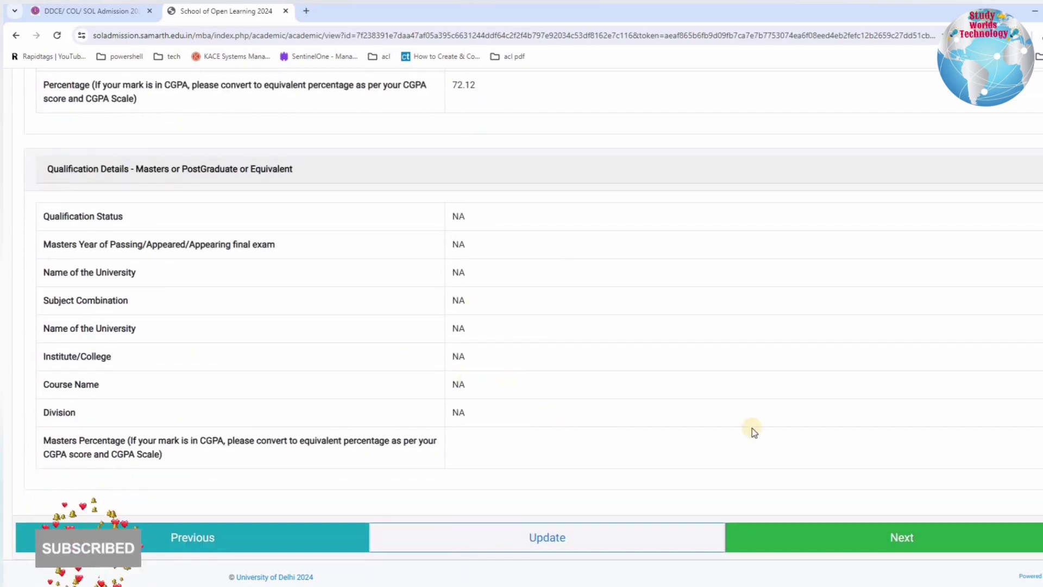
pyautogui.click(889, 541)
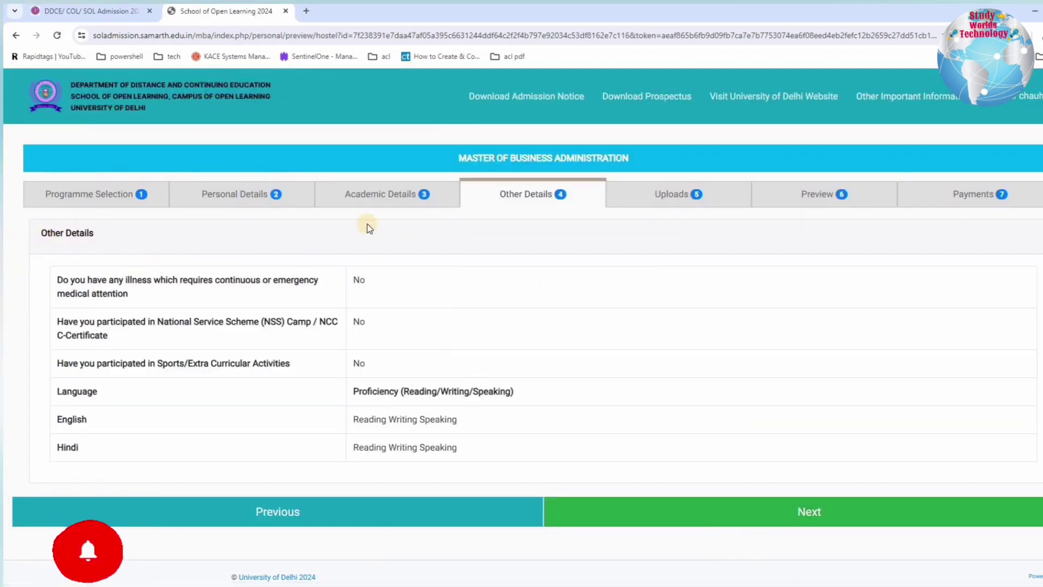
pyautogui.click(777, 510)
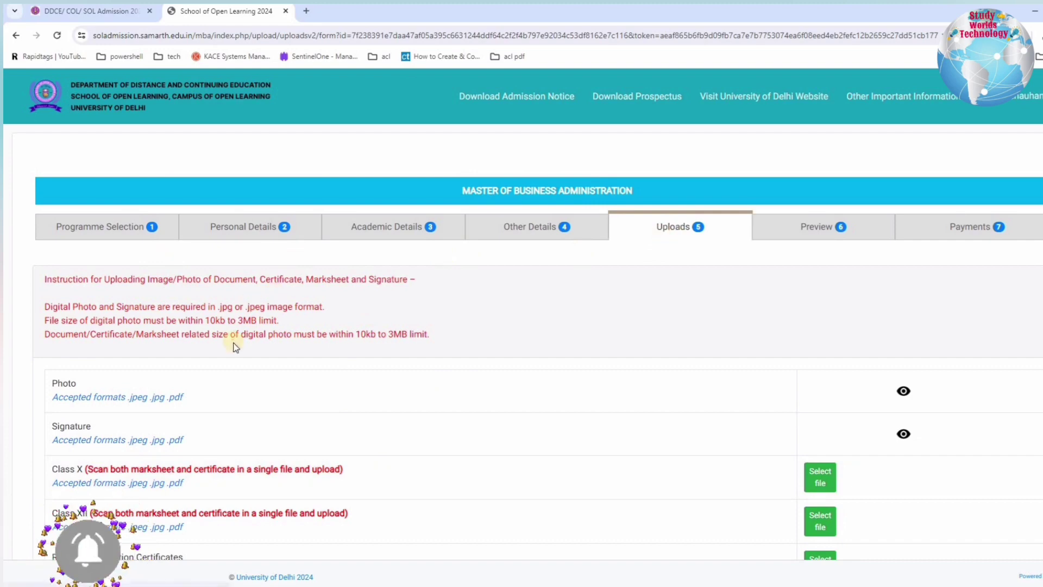
pyautogui.scroll(-1, 233, 343)
pyautogui.scroll(-3, 171, 237)
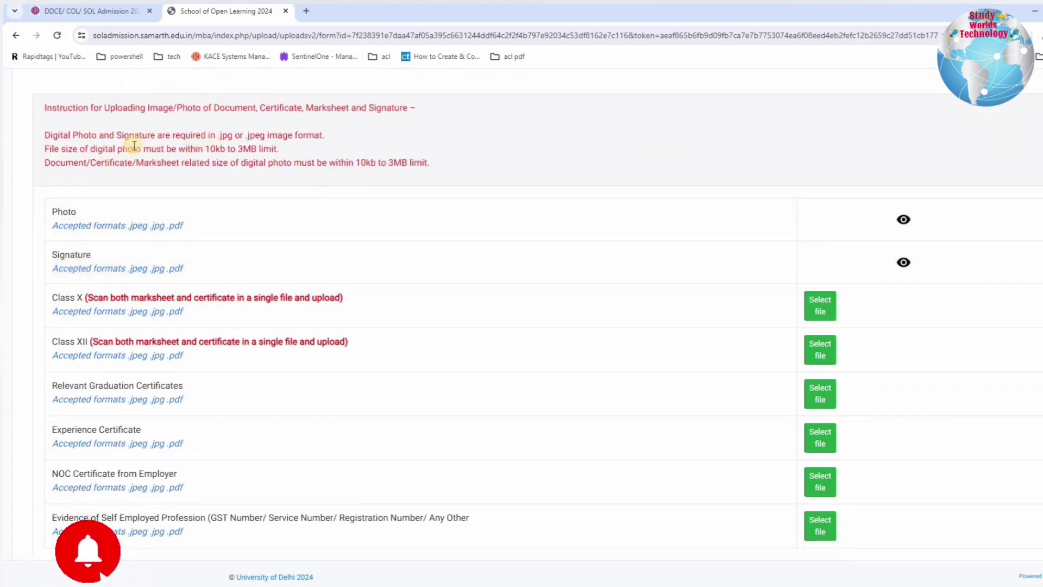
# Review the upload list, focusing on the single-file marksheet and certificate requirement and accepted formats for Class X and Class XII
pyautogui.moveTo(51, 298); pyautogui.dragTo(158, 312)
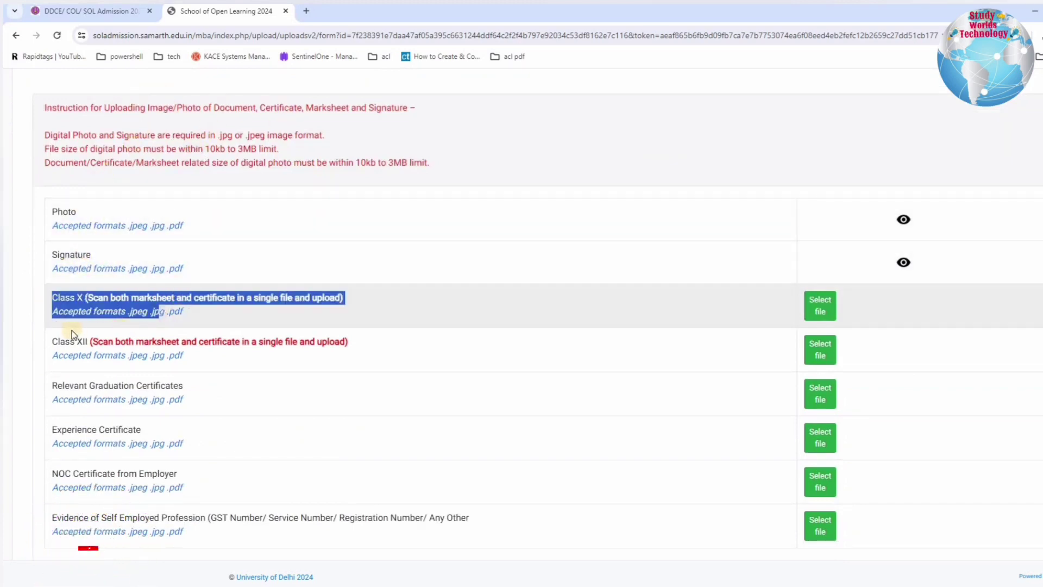
pyautogui.moveTo(58, 341); pyautogui.dragTo(177, 363)
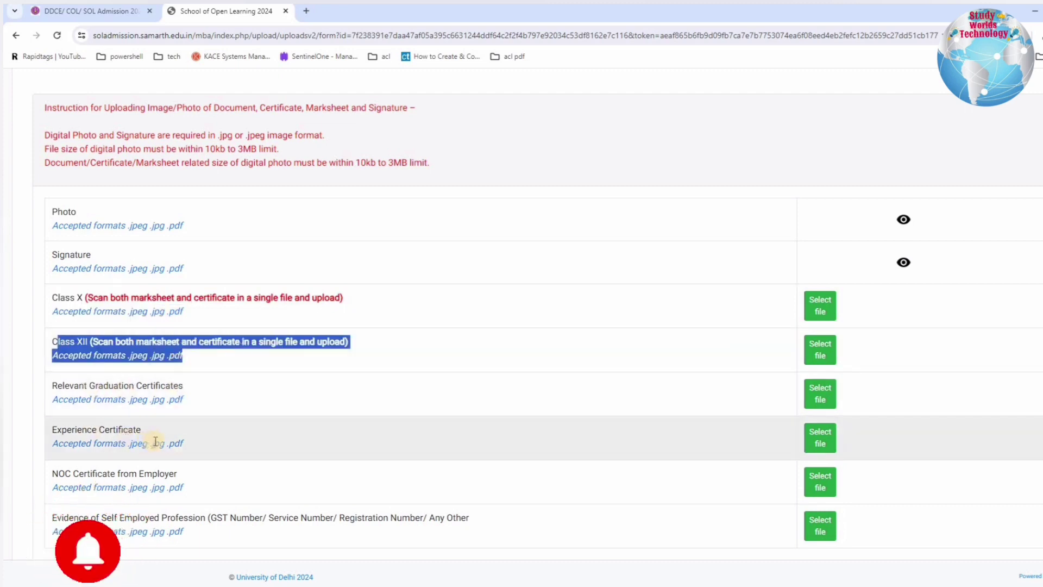
pyautogui.click(56, 450)
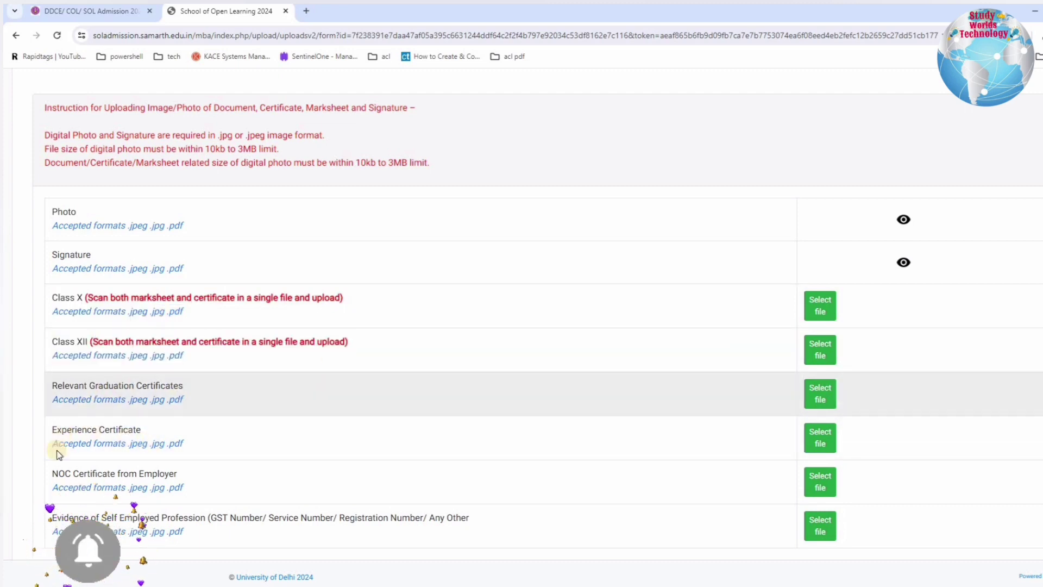
pyautogui.moveTo(57, 469); pyautogui.dragTo(268, 517)
pyautogui.moveTo(351, 546); pyautogui.dragTo(286, 517)
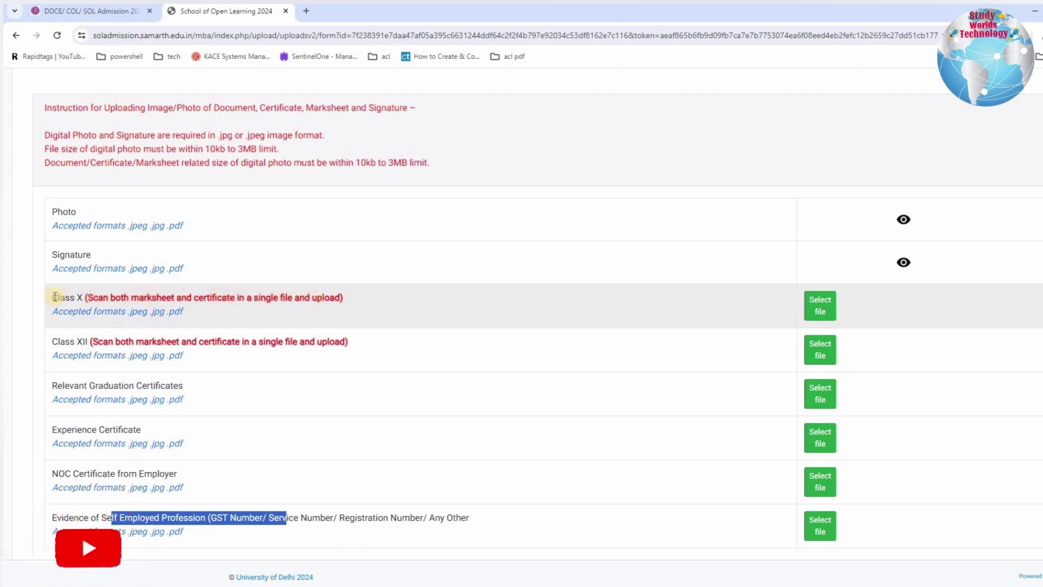
pyautogui.tripleClick(221, 300)
pyautogui.click(240, 298)
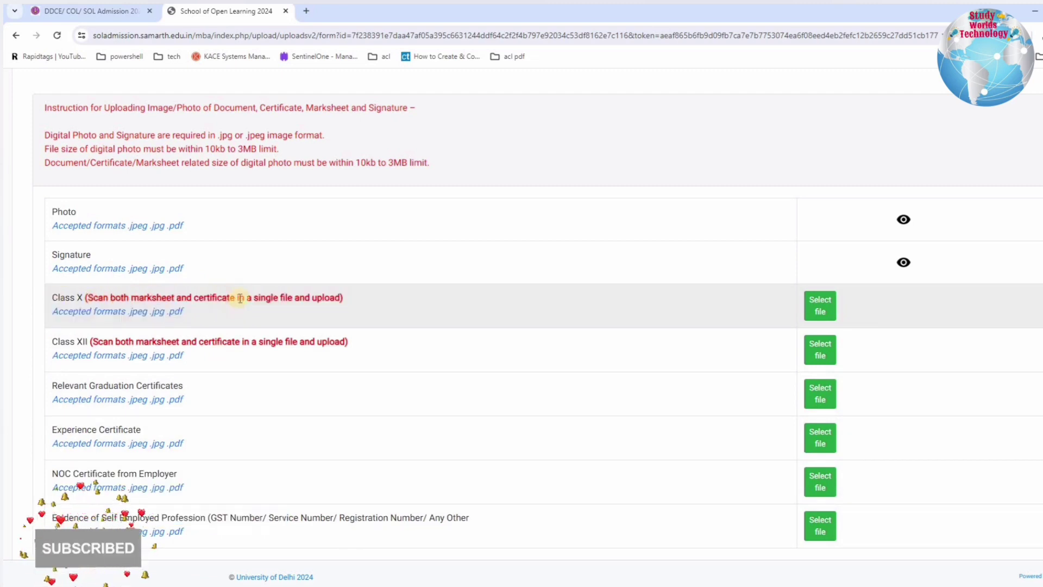
pyautogui.moveTo(240, 297); pyautogui.dragTo(82, 297)
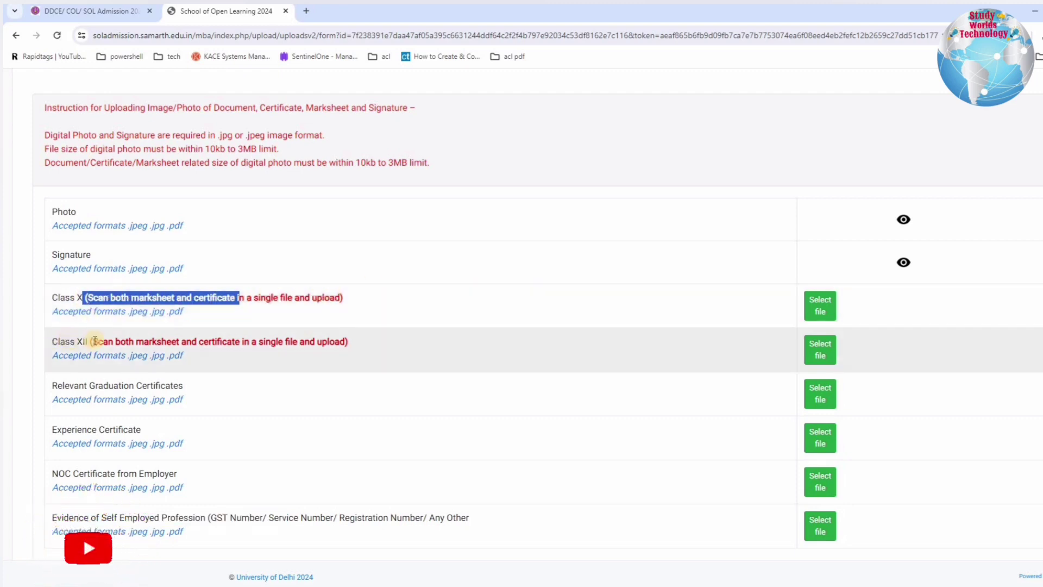
pyautogui.moveTo(93, 341); pyautogui.dragTo(348, 343)
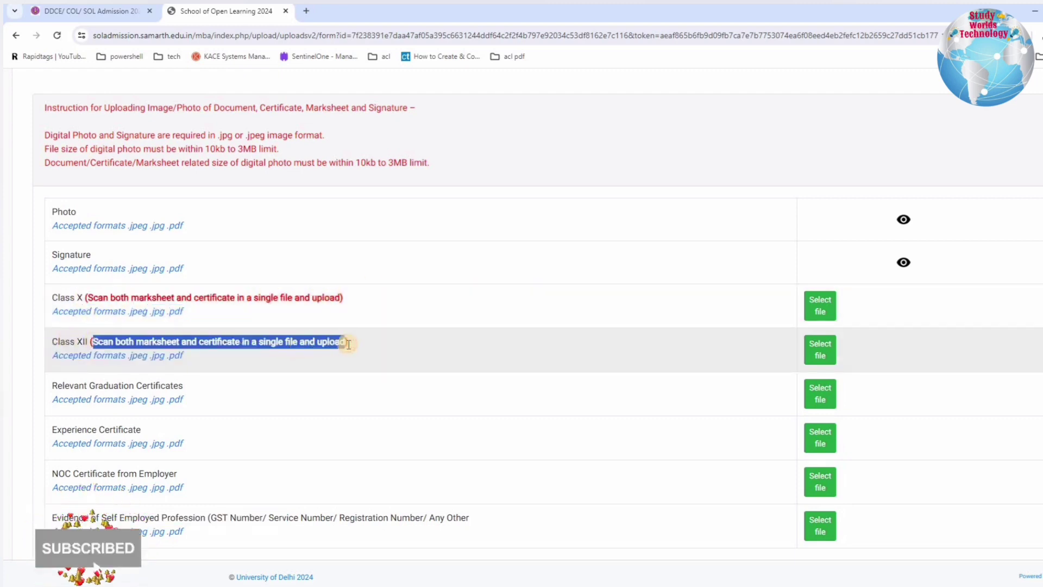
pyautogui.moveTo(142, 355); pyautogui.dragTo(174, 356)
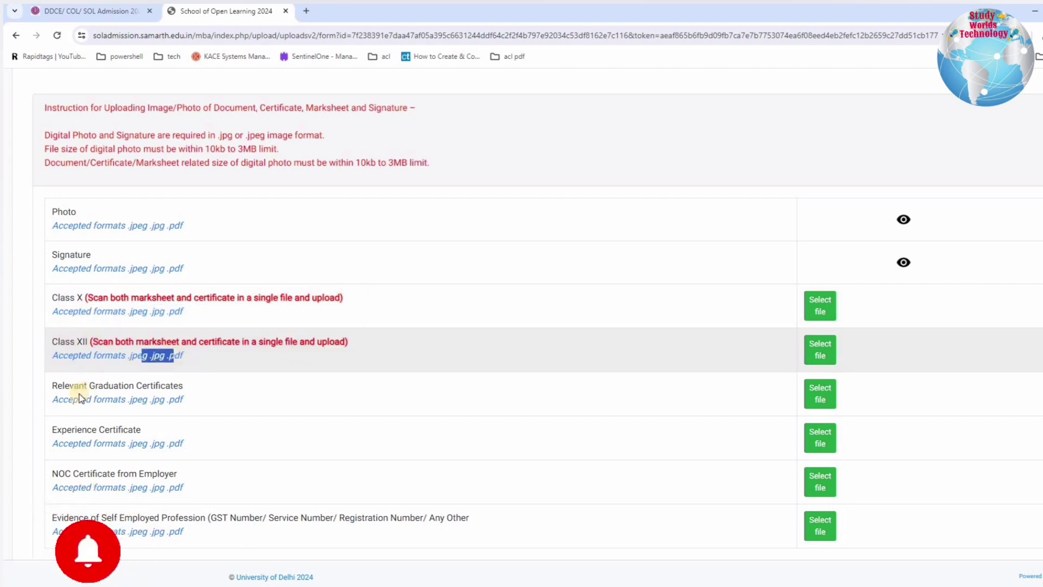
# Read the upload requirements for graduation certificates, experience certificate, employer NOC and evidence of self-employed profession
pyautogui.tripleClick(187, 385)
pyautogui.click(208, 384)
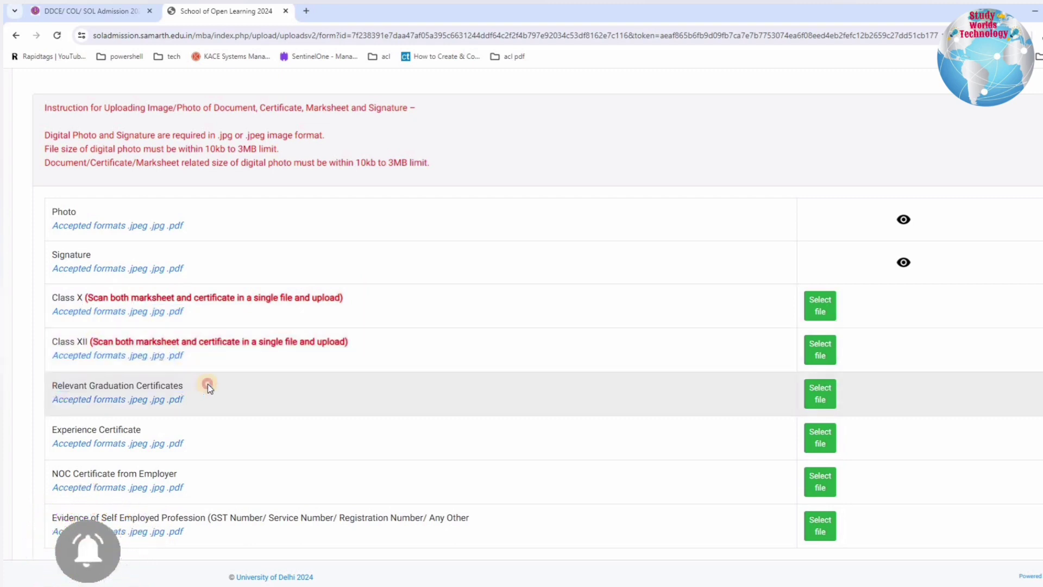
pyautogui.moveTo(49, 384); pyautogui.dragTo(189, 391)
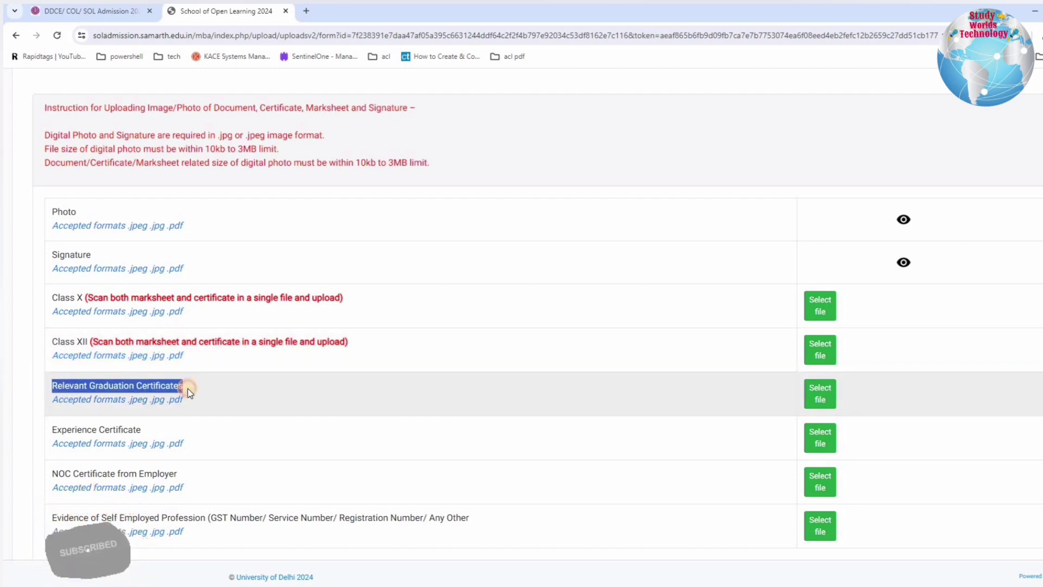
pyautogui.click(189, 392)
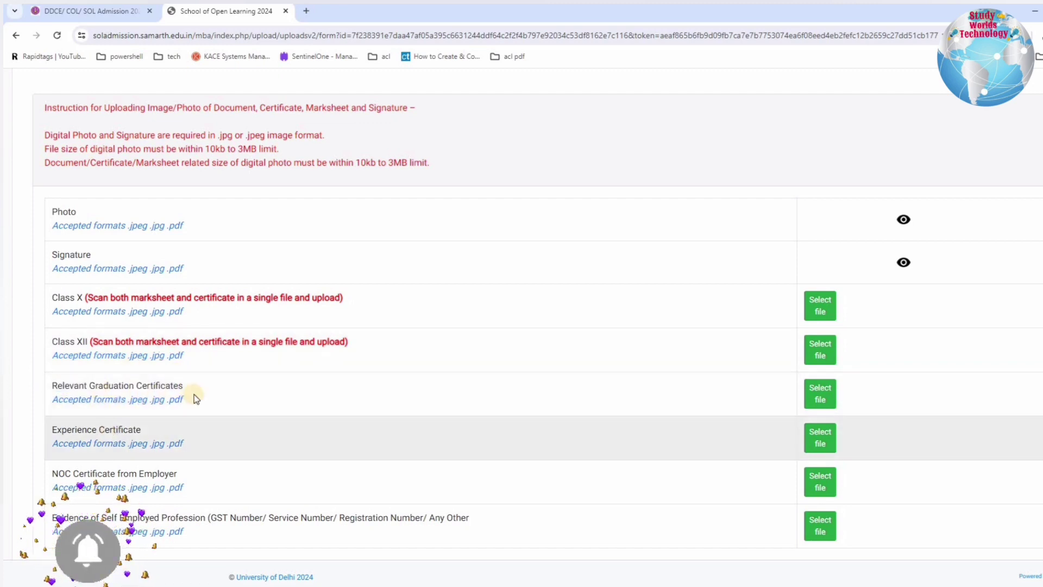
pyautogui.click(65, 435)
pyautogui.moveTo(65, 434); pyautogui.dragTo(759, 438)
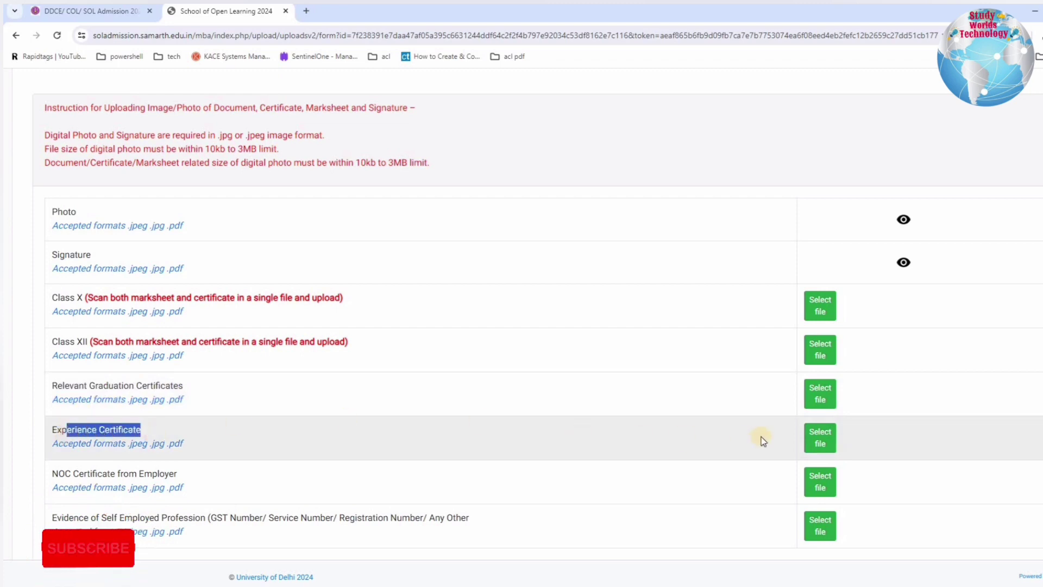
pyautogui.moveTo(175, 474); pyautogui.dragTo(202, 479)
pyautogui.moveTo(37, 477); pyautogui.dragTo(174, 485)
pyautogui.click(174, 486)
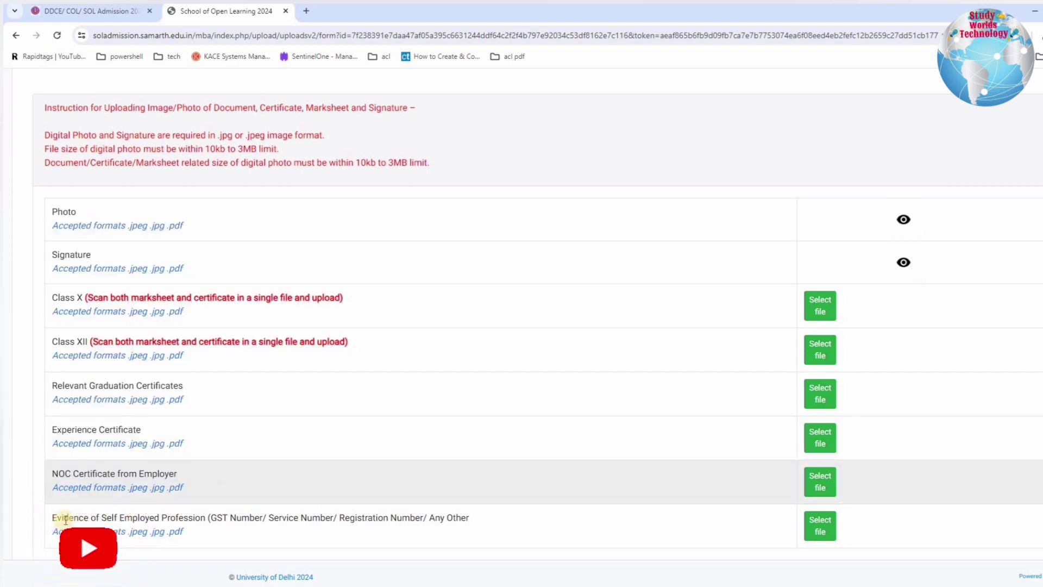
pyautogui.moveTo(207, 519); pyautogui.dragTo(243, 521)
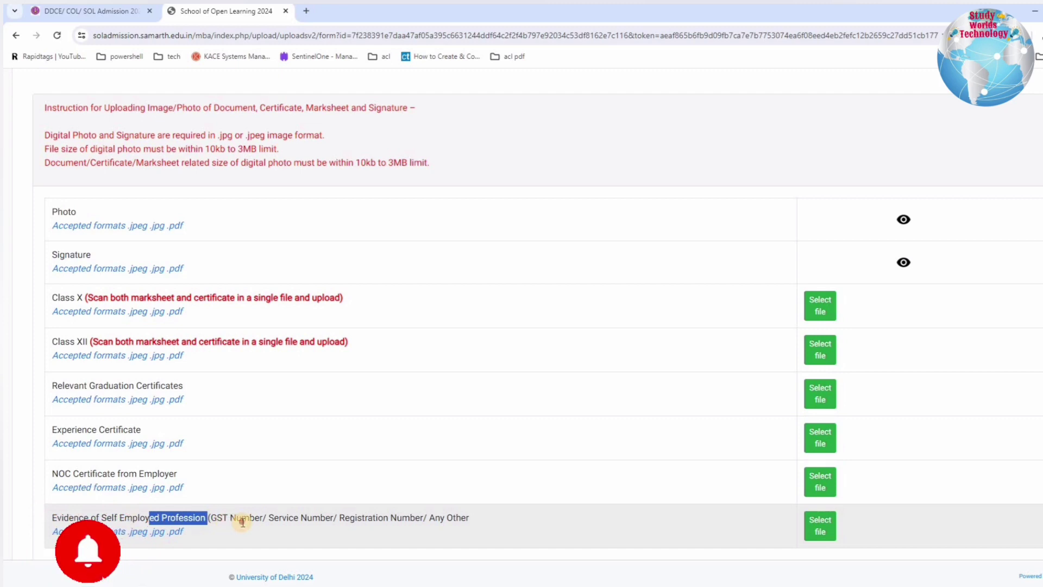
pyautogui.moveTo(307, 528); pyautogui.dragTo(311, 530)
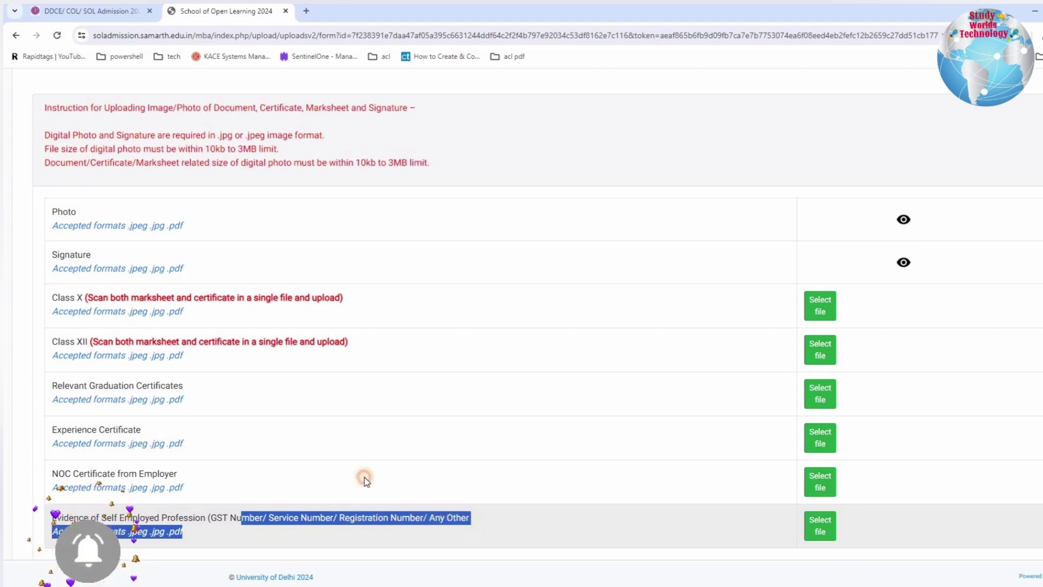
pyautogui.click(187, 320)
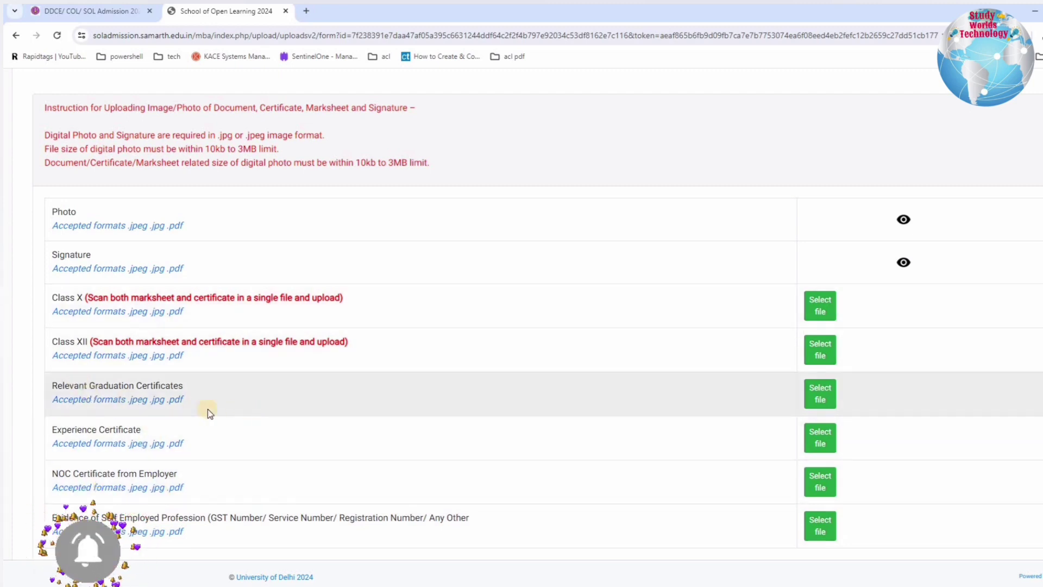
pyautogui.moveTo(174, 406); pyautogui.dragTo(11, 266)
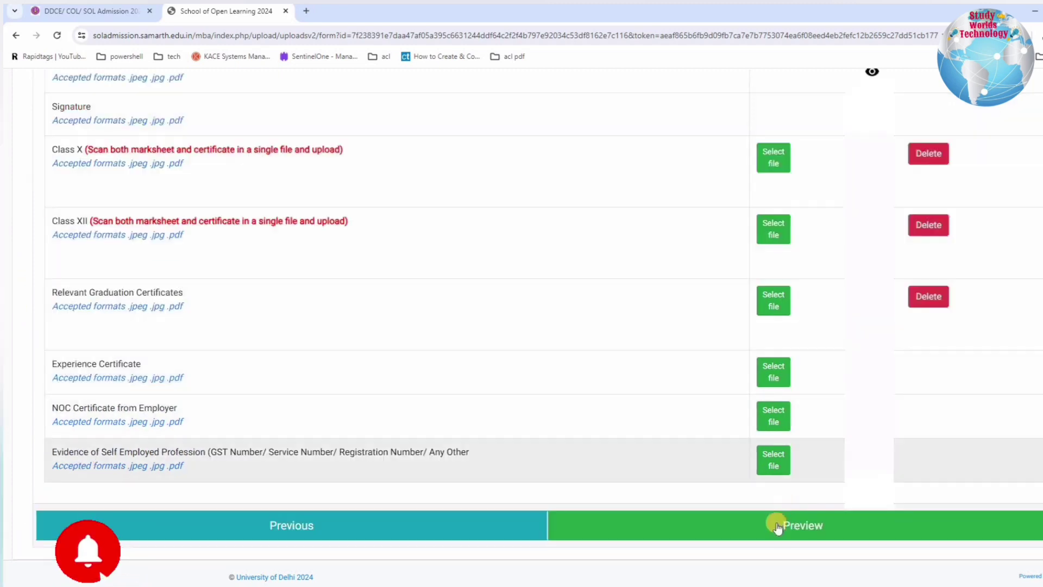
# Open the application preview and check the MBA programme heading and the filled-in details
pyautogui.click(787, 533)
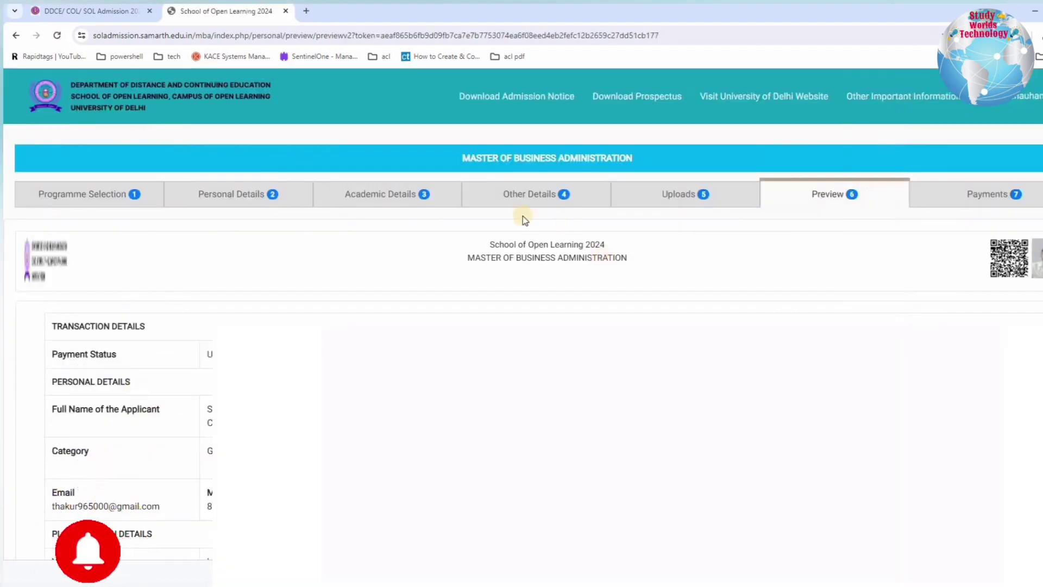
pyautogui.tripleClick(658, 259)
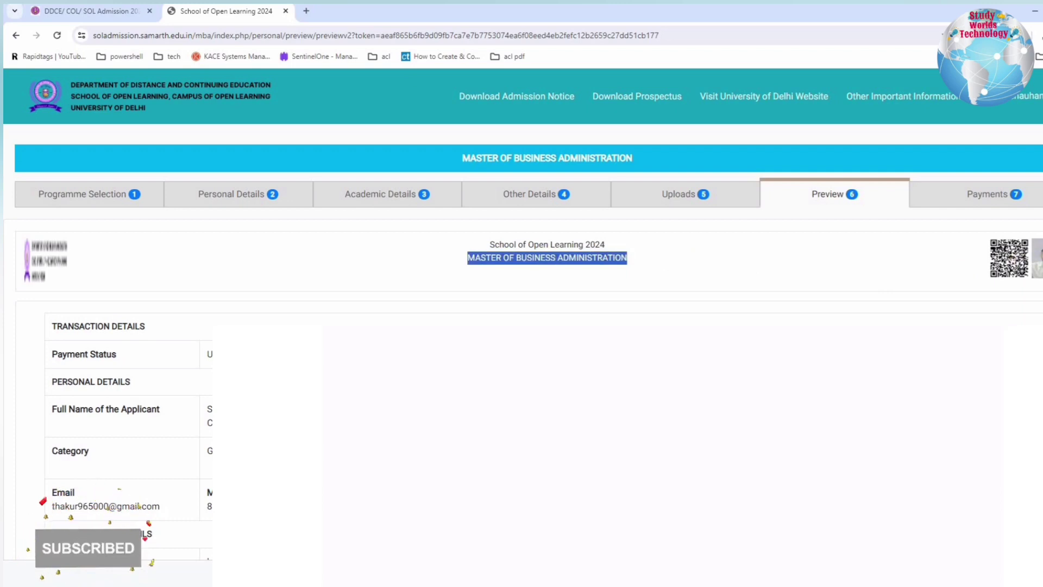
pyautogui.scroll(-15, 98, 297)
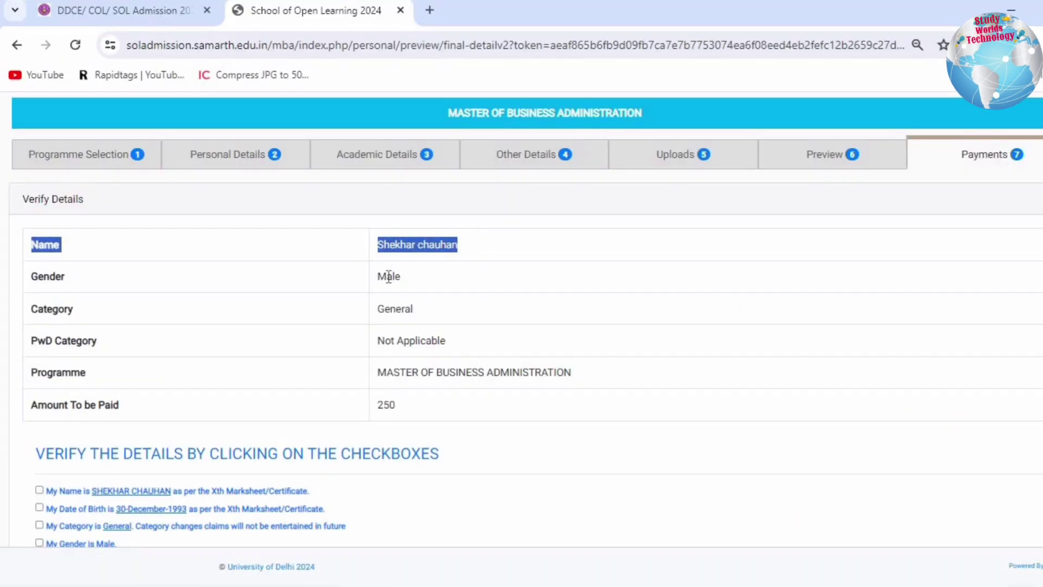
# Check the Verify Details table and the amount to be paid, and tick all ten verification and declaration checkboxes
pyautogui.moveTo(387, 275); pyautogui.dragTo(625, 369)
pyautogui.doubleClick(448, 408)
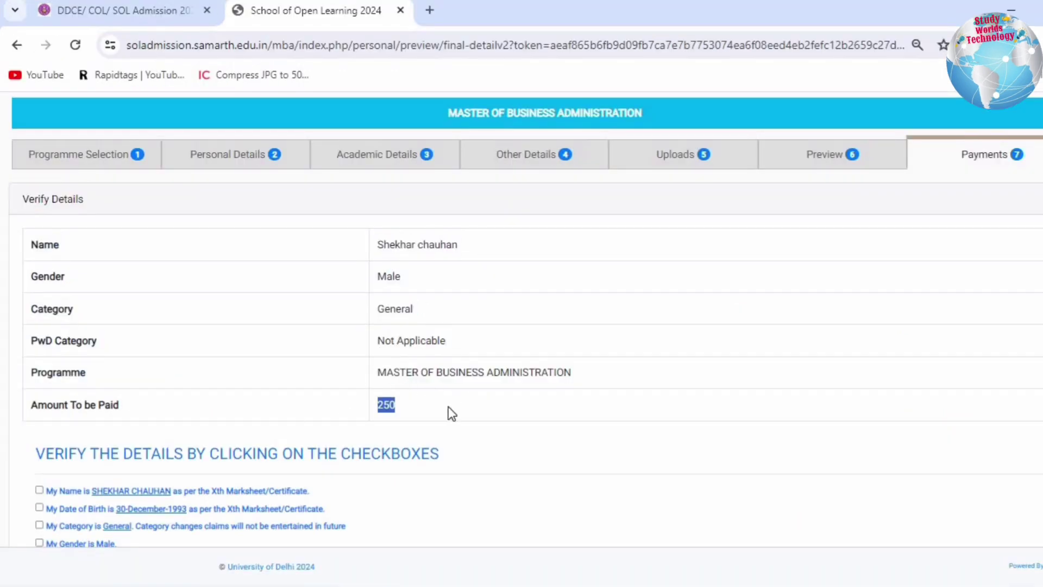
pyautogui.moveTo(63, 416); pyautogui.dragTo(476, 405)
pyautogui.scroll(-3, 471, 402)
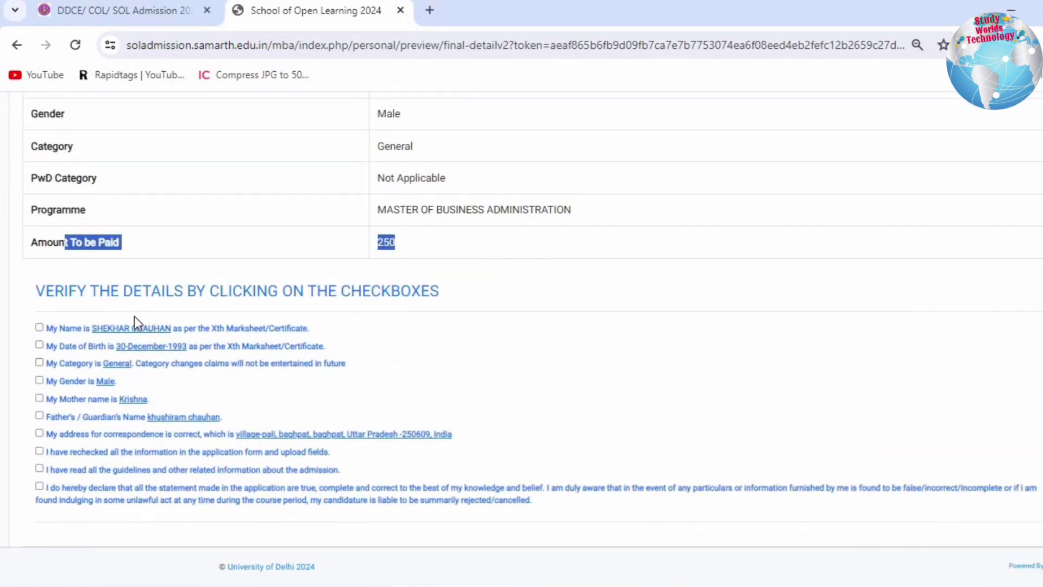
pyautogui.moveTo(120, 291); pyautogui.dragTo(468, 291)
pyautogui.click(44, 330)
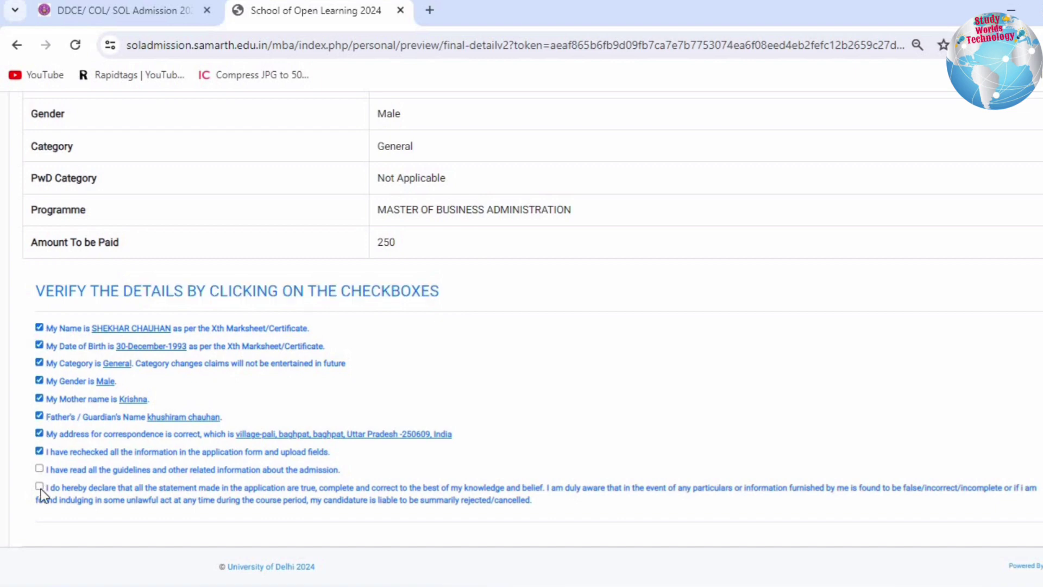
pyautogui.scroll(-2, 476, 365)
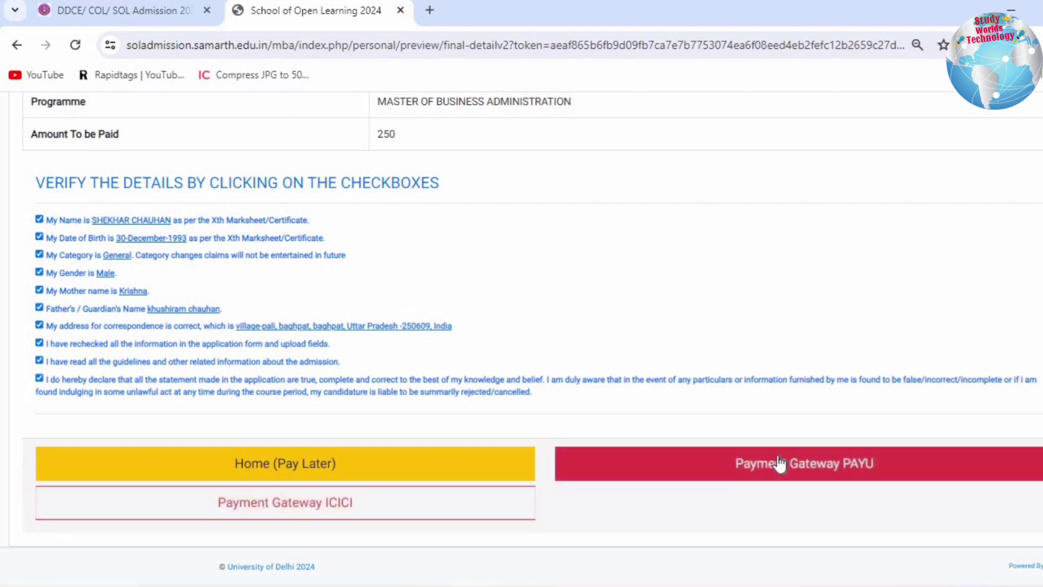
# Try the ICICI payment gateway and return to the Payments page
pyautogui.click(389, 519)
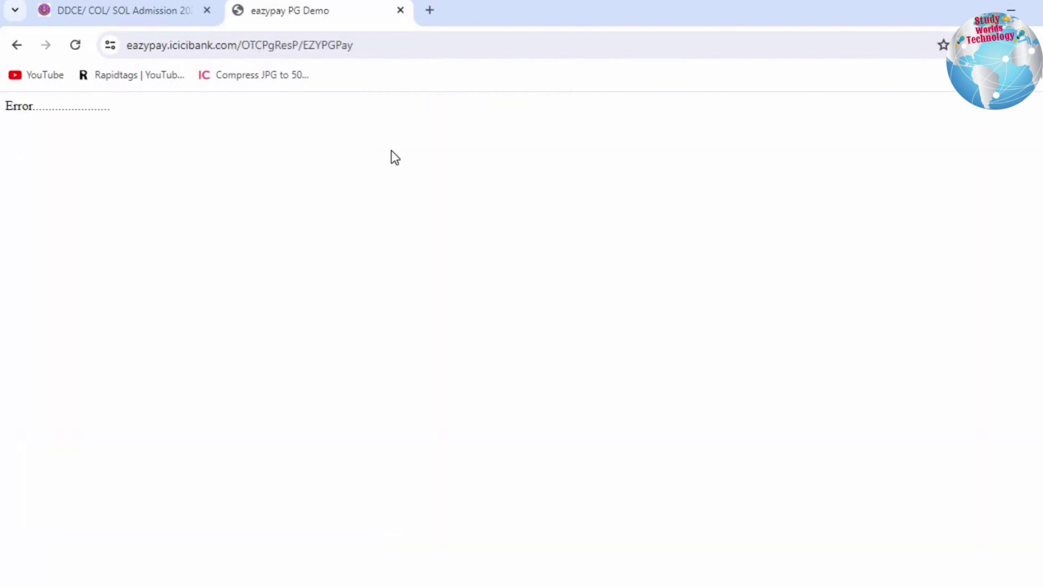
pyautogui.click(18, 45)
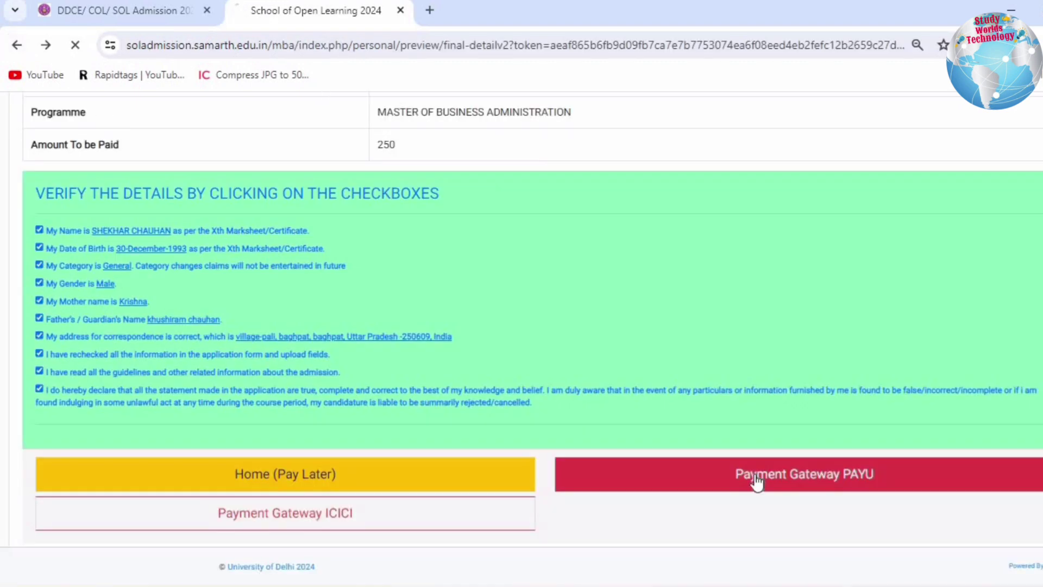
# Proceed to the PAYU payment gateway, show all payment options and choose UPI payment by QR code
pyautogui.click(755, 482)
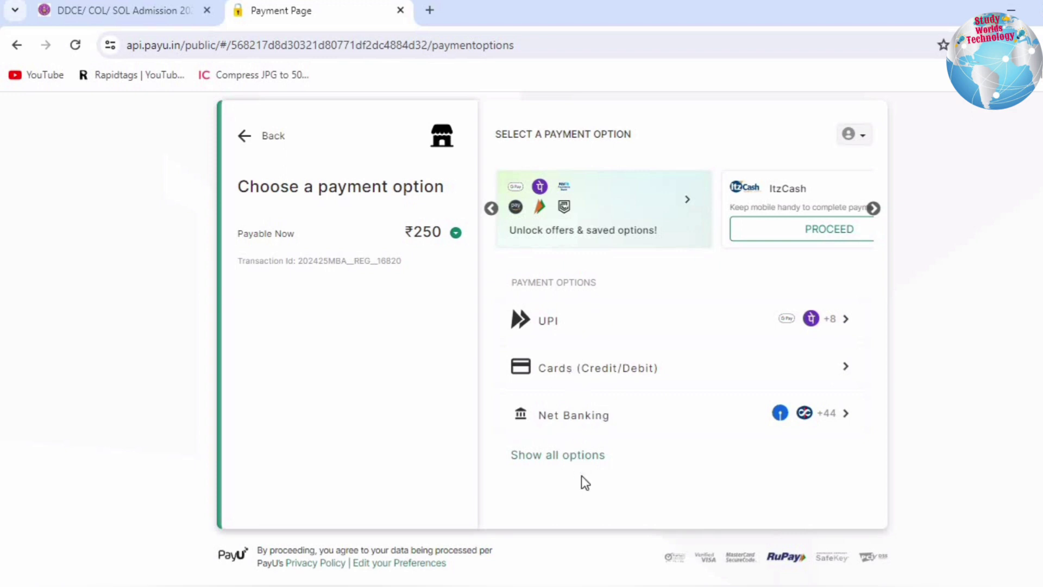
pyautogui.click(585, 454)
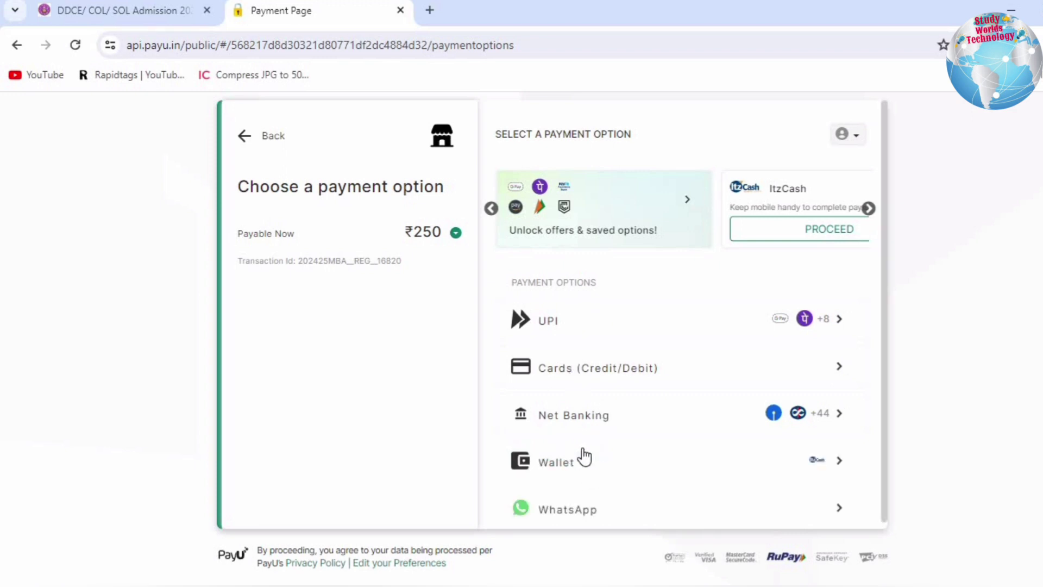
pyautogui.scroll(-1, 571, 434)
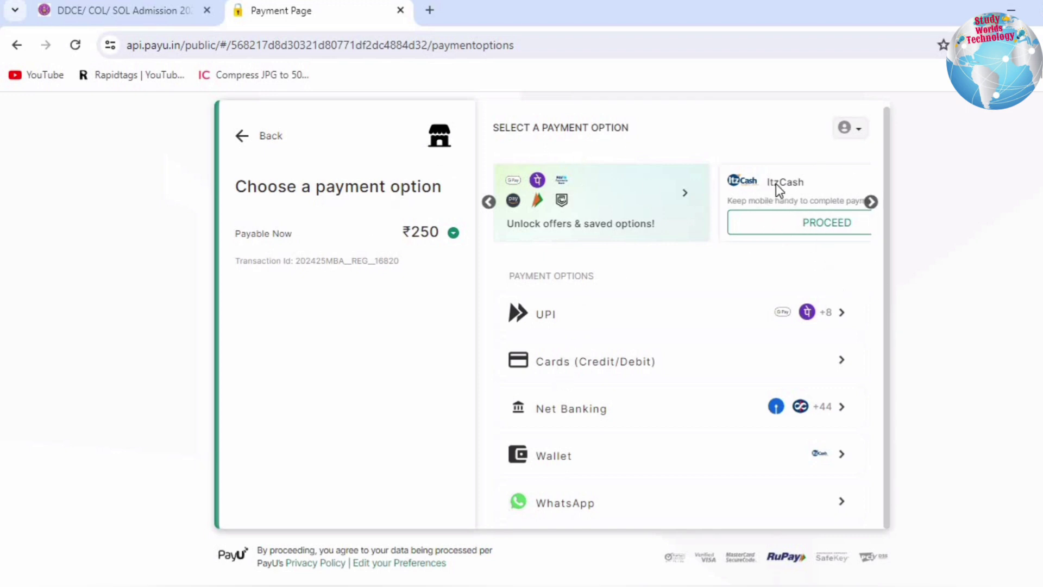
pyautogui.click(566, 330)
pyautogui.click(815, 217)
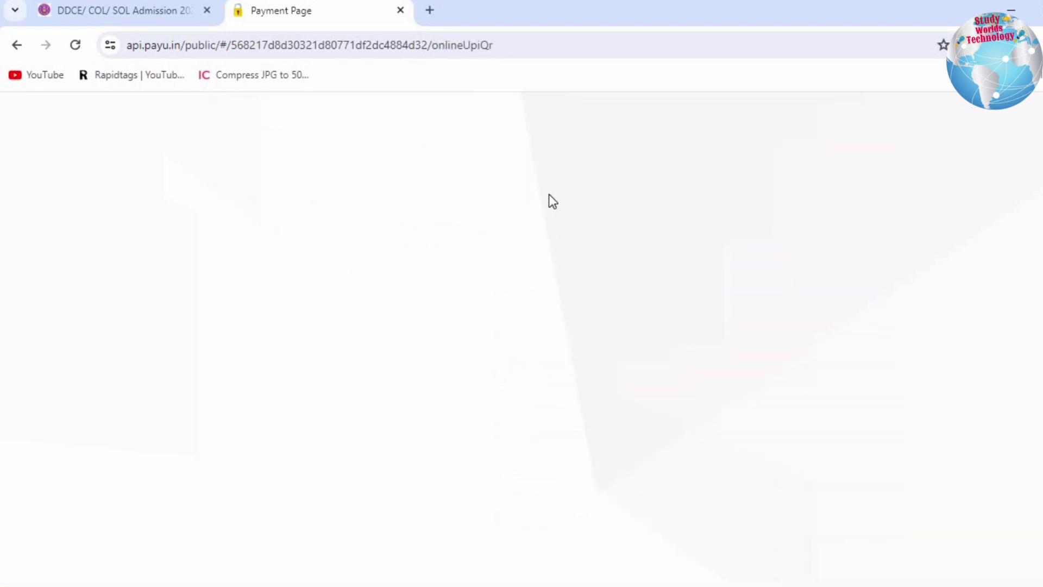